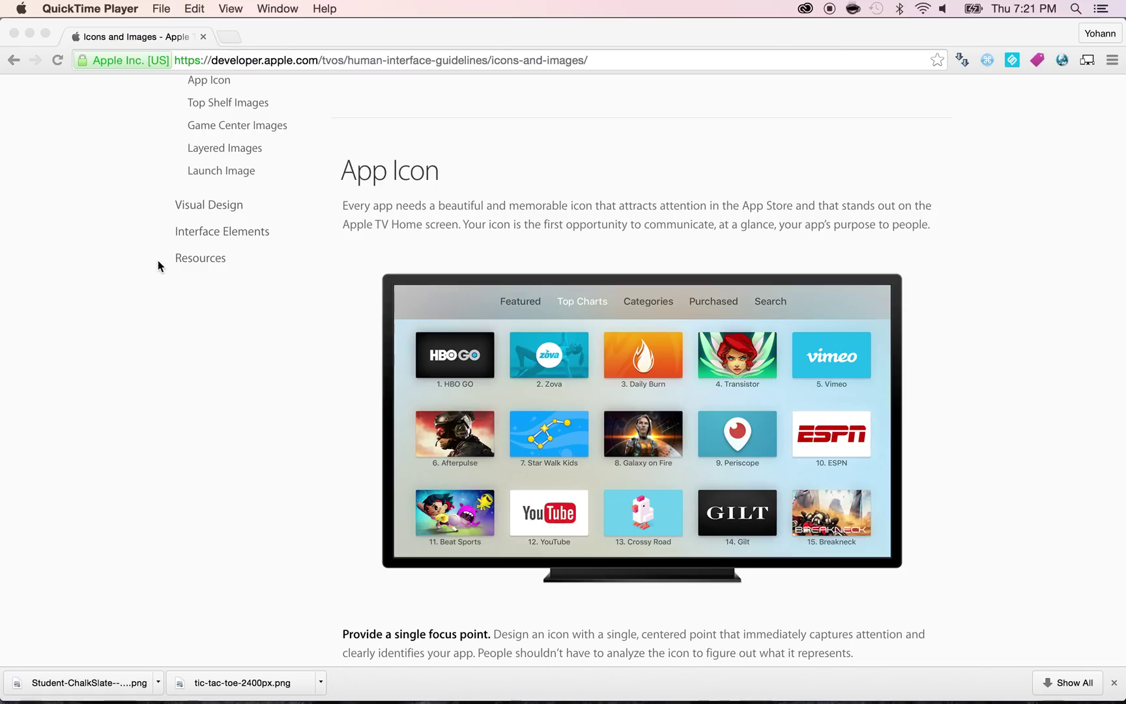
Scroll the tvOS Icons and Images guidelines from App Icon down to the Layering section.
scroll(158, 261, down, 3)
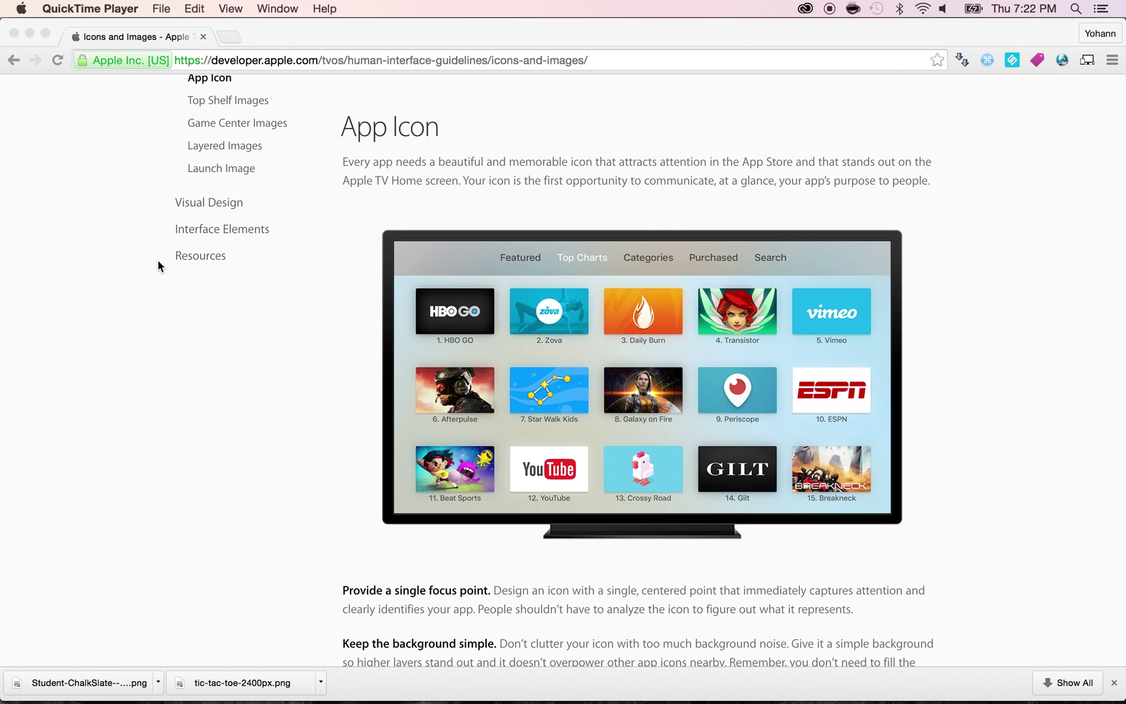
scroll(158, 261, down, 10)
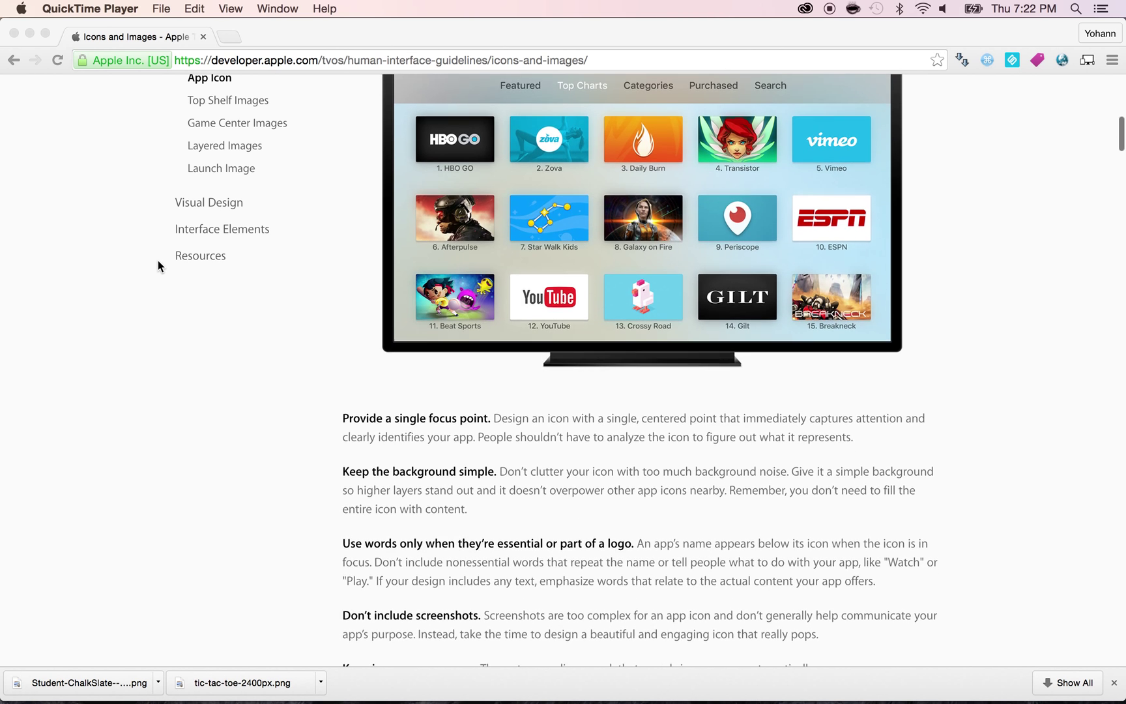
scroll(158, 261, down, 5)
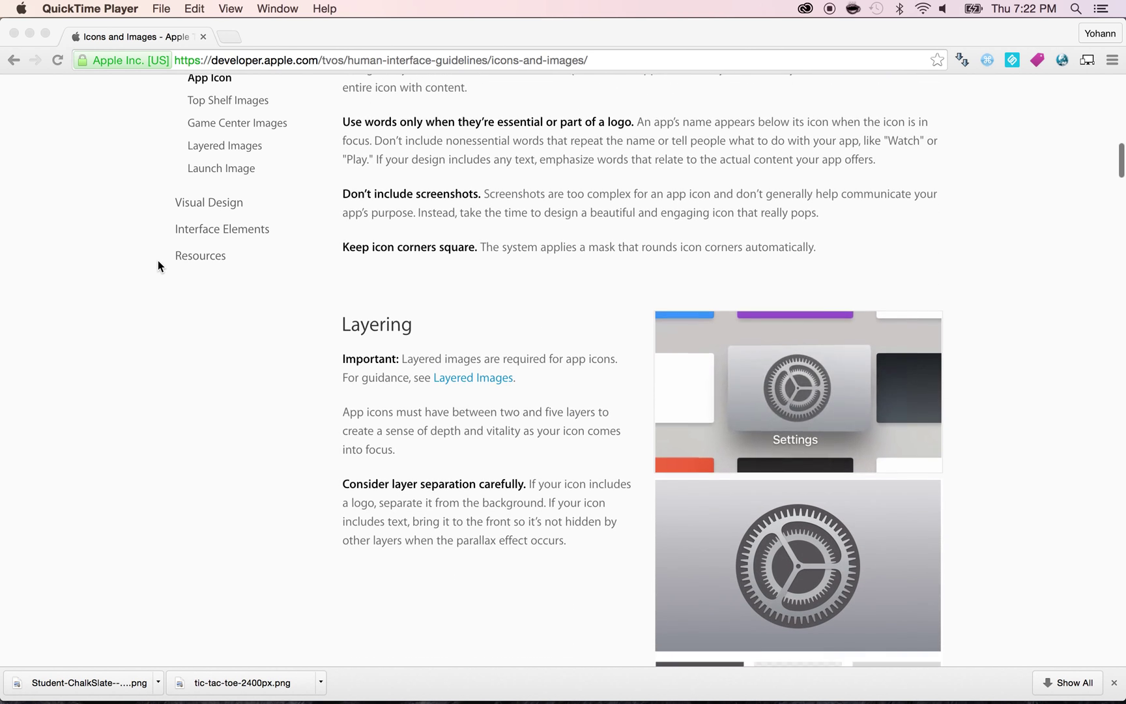
scroll(632, 369, down, 1)
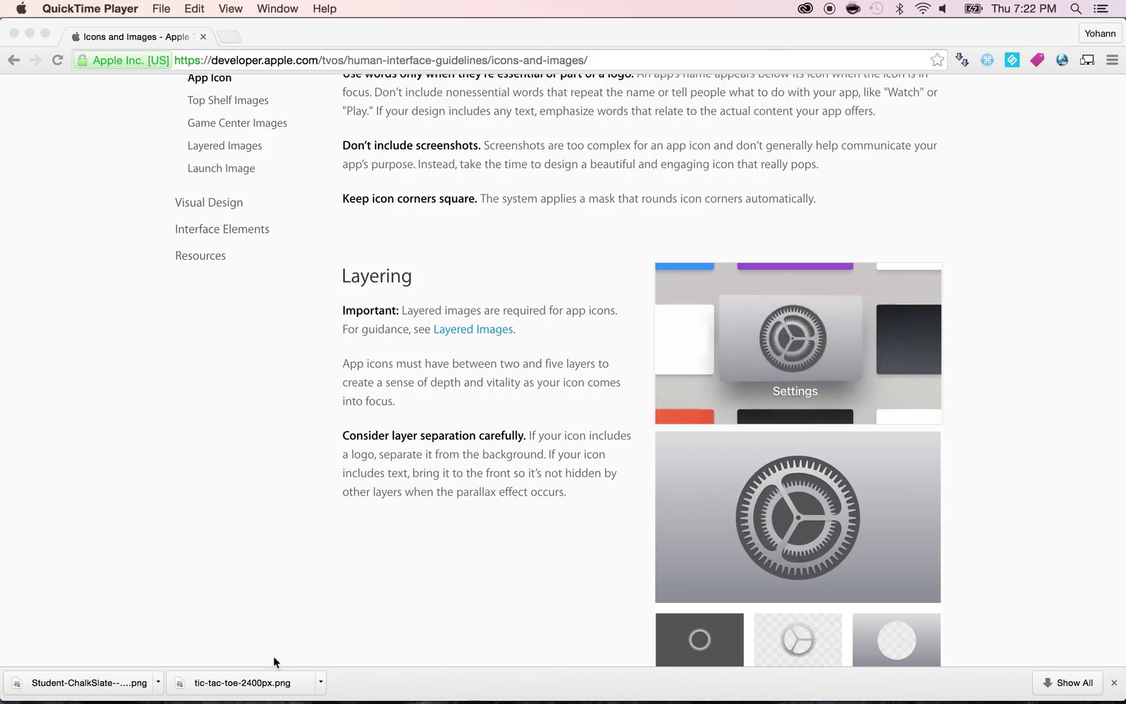
Reveal the downloads in Finder and Quick Look the tic-tac-toe and chalk slate PNGs.
click(322, 683)
click(340, 662)
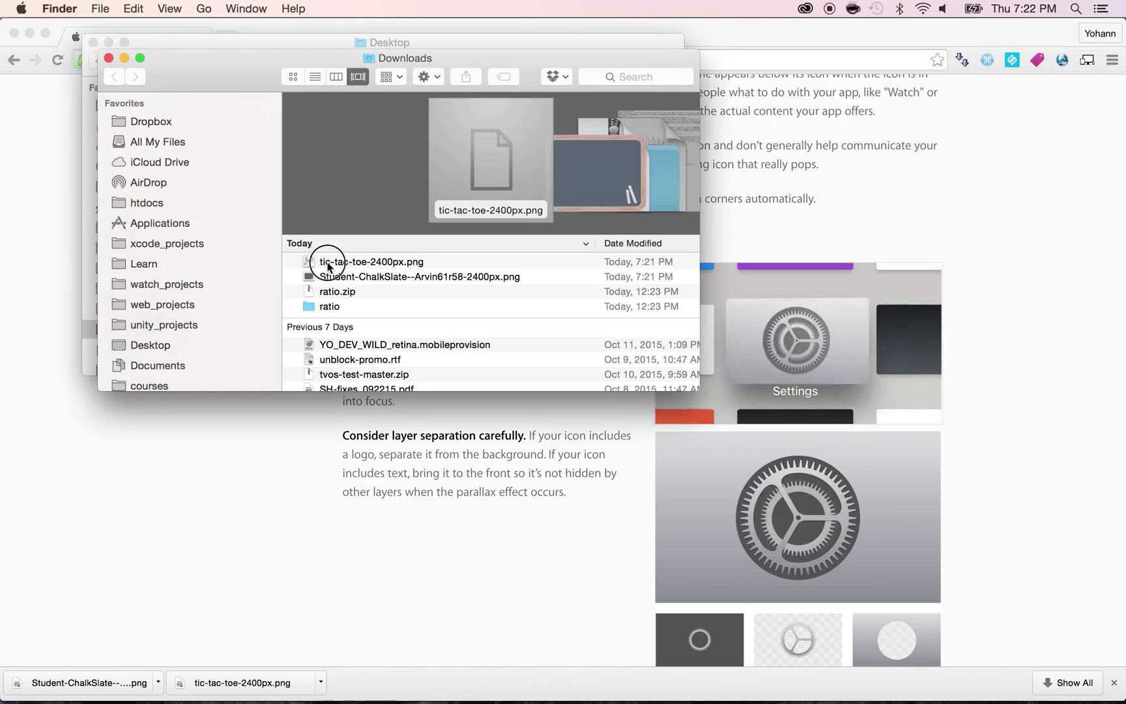
click(328, 266)
key(space)
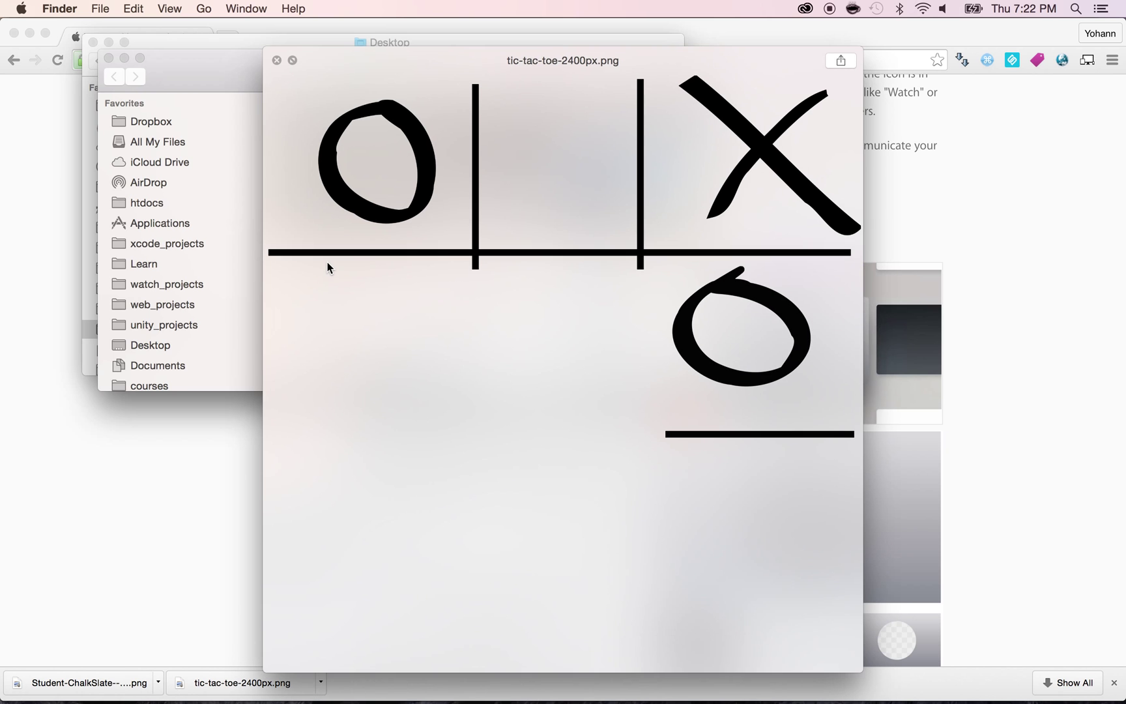
key(space)
click(327, 278)
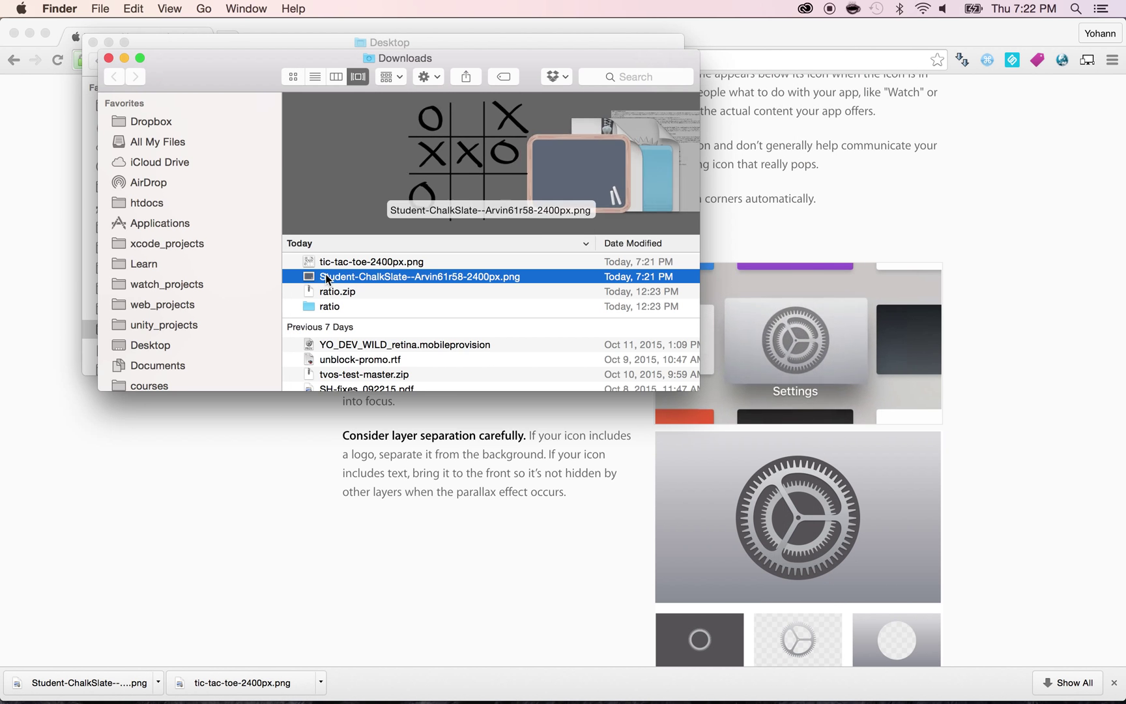
key(space)
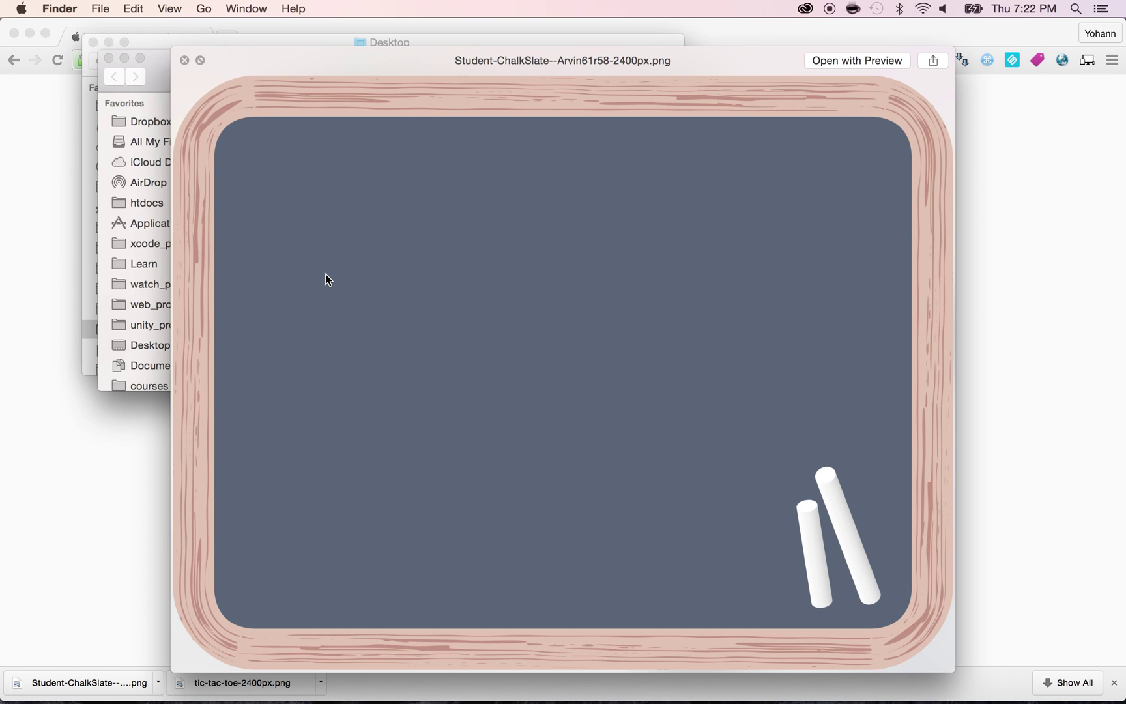
key(space)
Open both PNGs together in Adobe Photoshop CC 2015.
shift+click(326, 264)
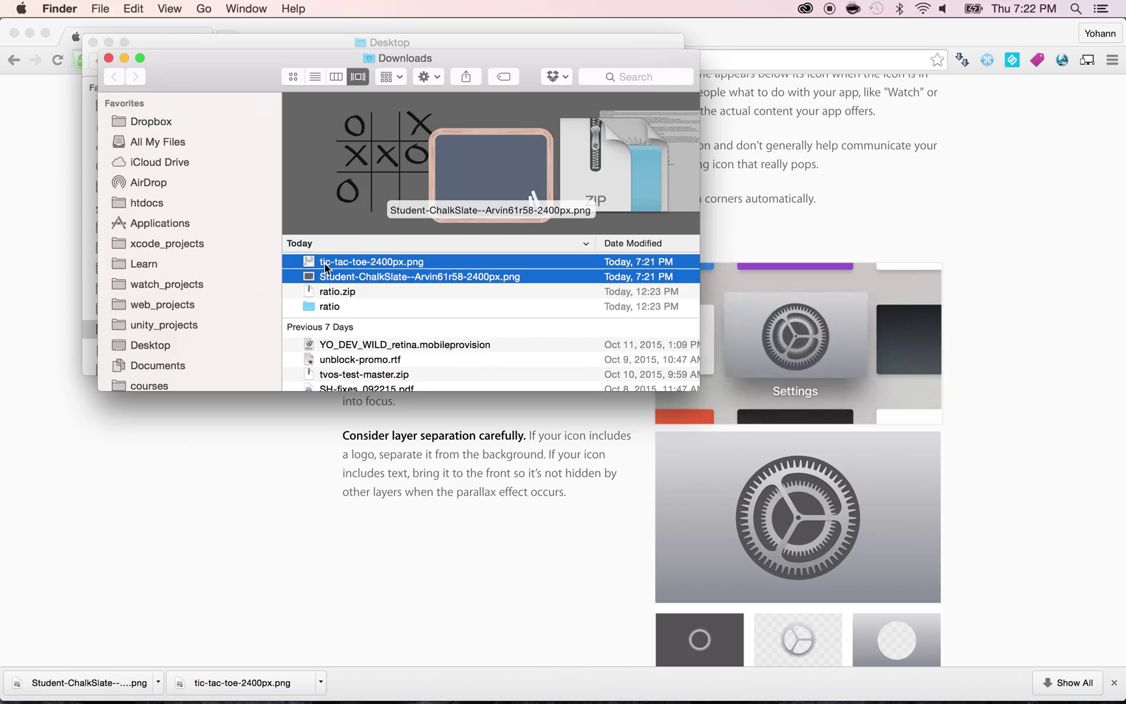
right_click(326, 264)
mouse_move(399, 311)
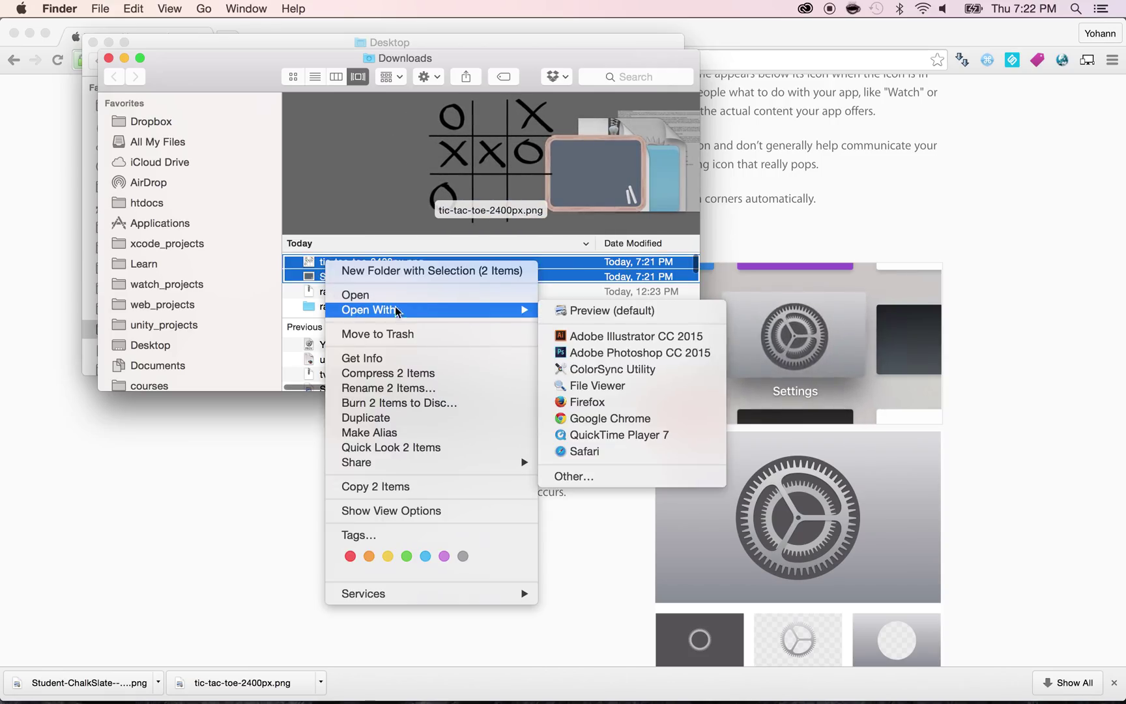
click(569, 352)
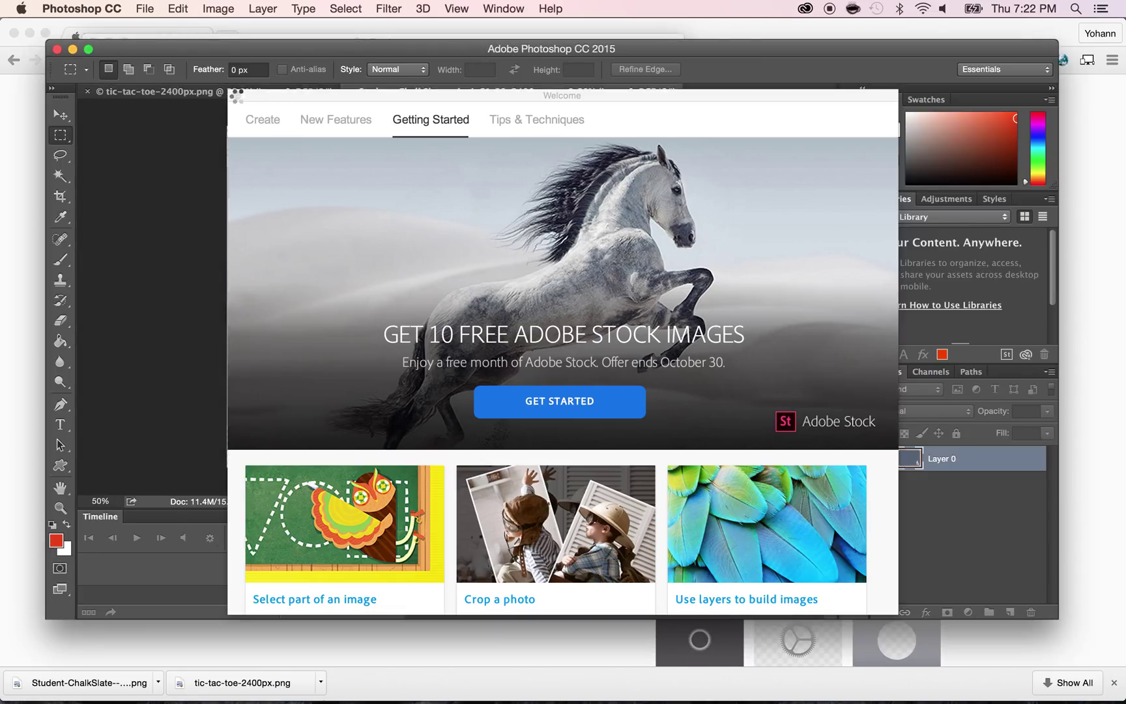
Dismiss the Photoshop welcome screen, leaving ChalkSlate and tic-tac-toe-2400px.png as tabs.
click(237, 96)
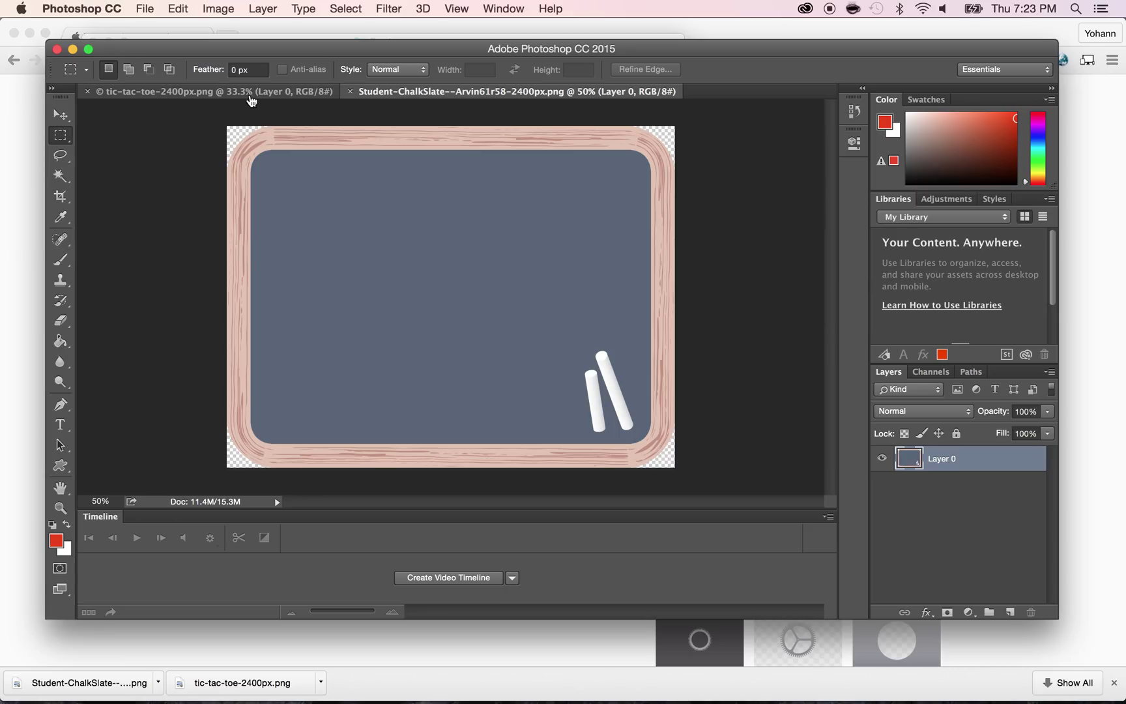
key(cmd+Tab)
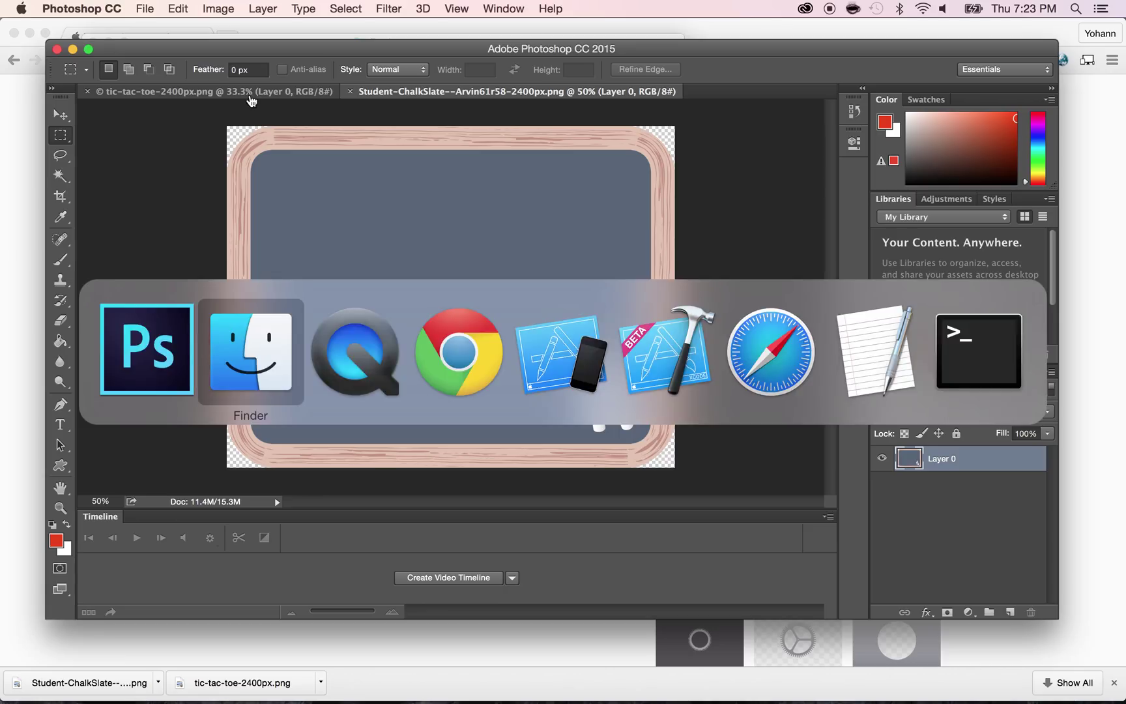
Scroll Chrome to the Sizes table and highlight the large icon size 1280px by 768px.
key(super+Tab)
key(super+Tab)
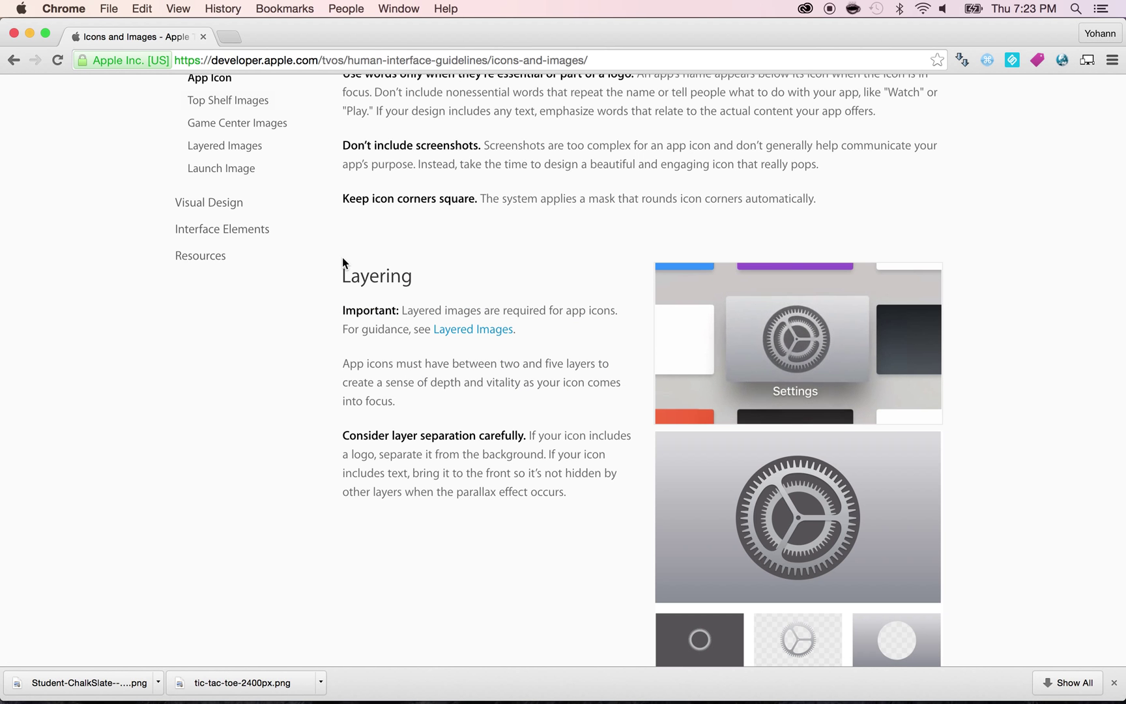
scroll(343, 261, down, 15)
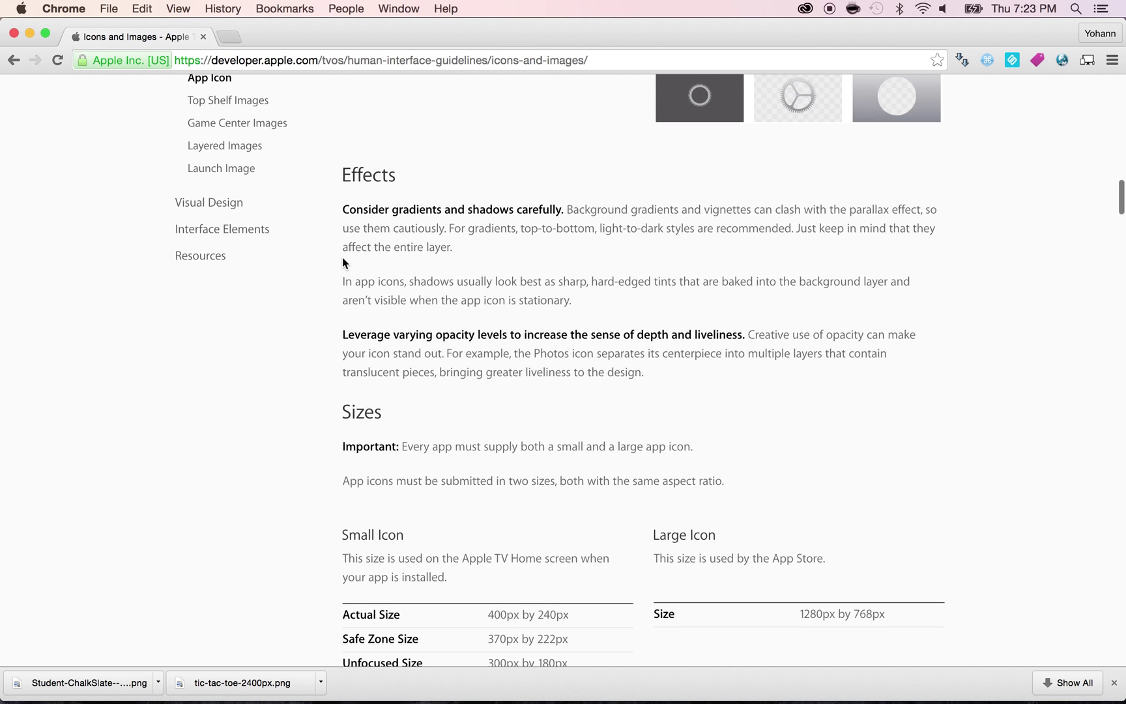
scroll(343, 261, down, 2)
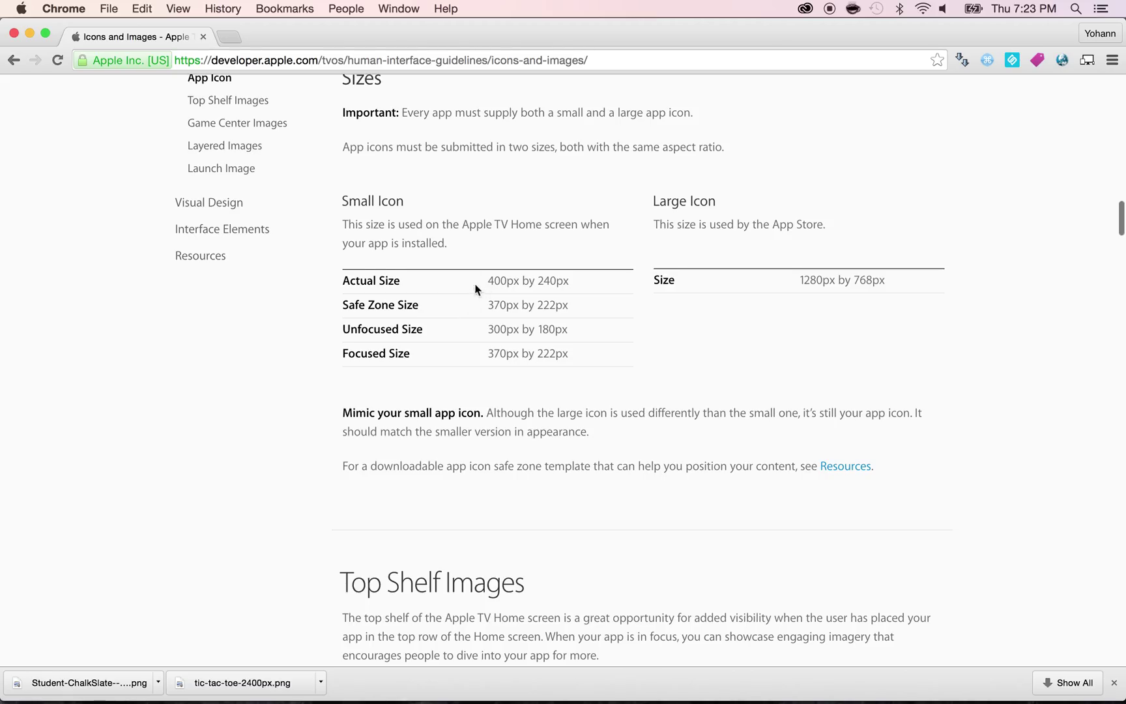
drag(488, 280, 568, 280)
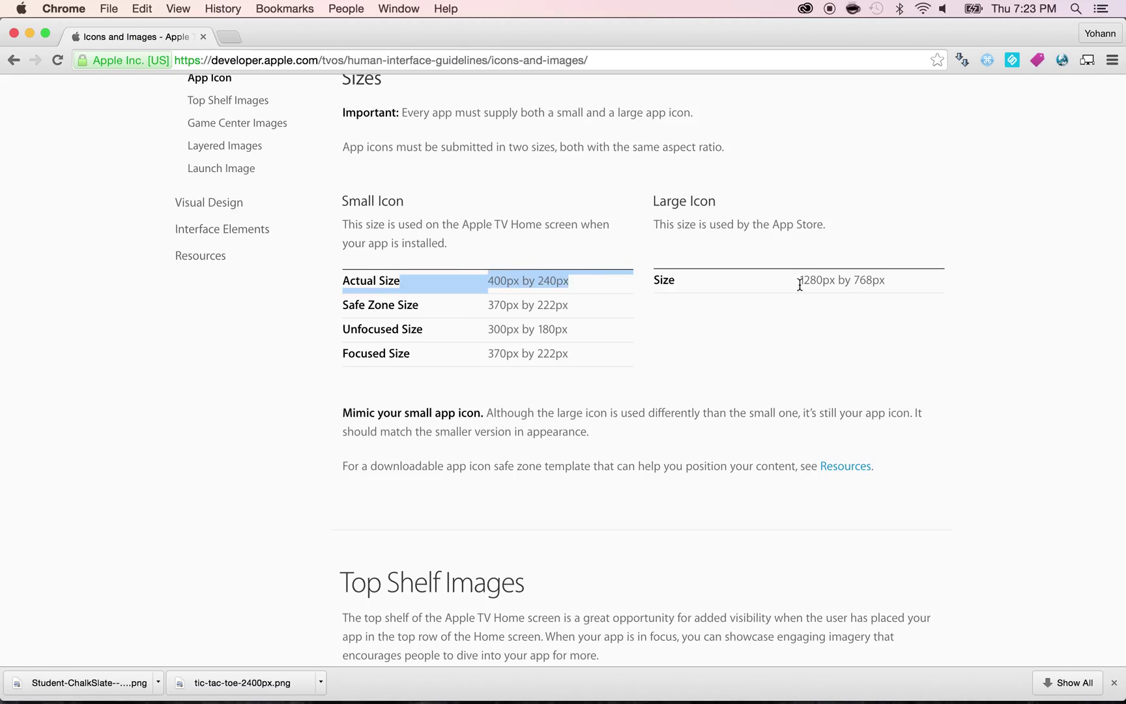
drag(803, 282, 881, 281)
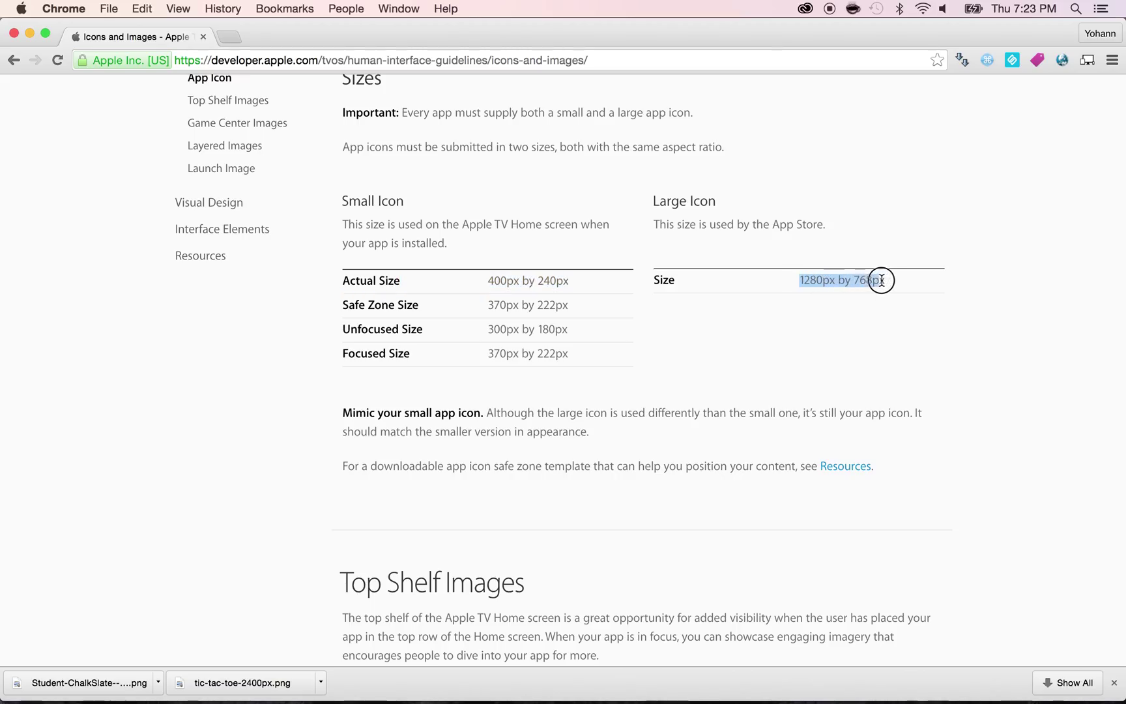
click(873, 301)
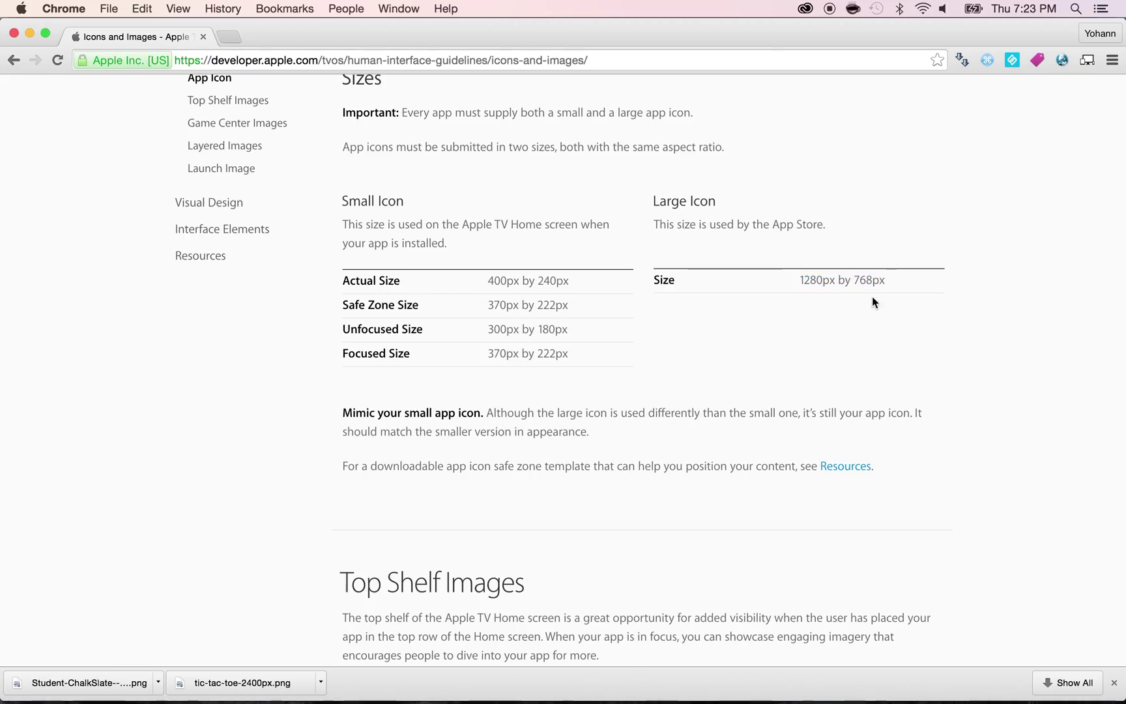
drag(885, 283, 804, 282)
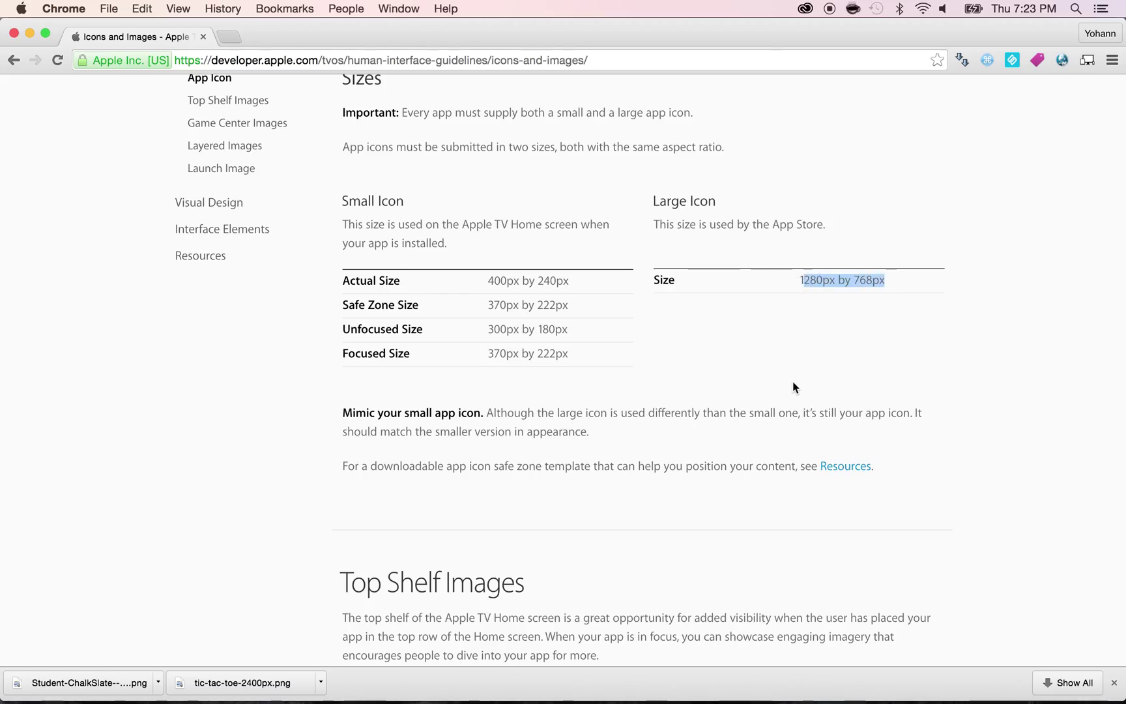
key(super+Tab)
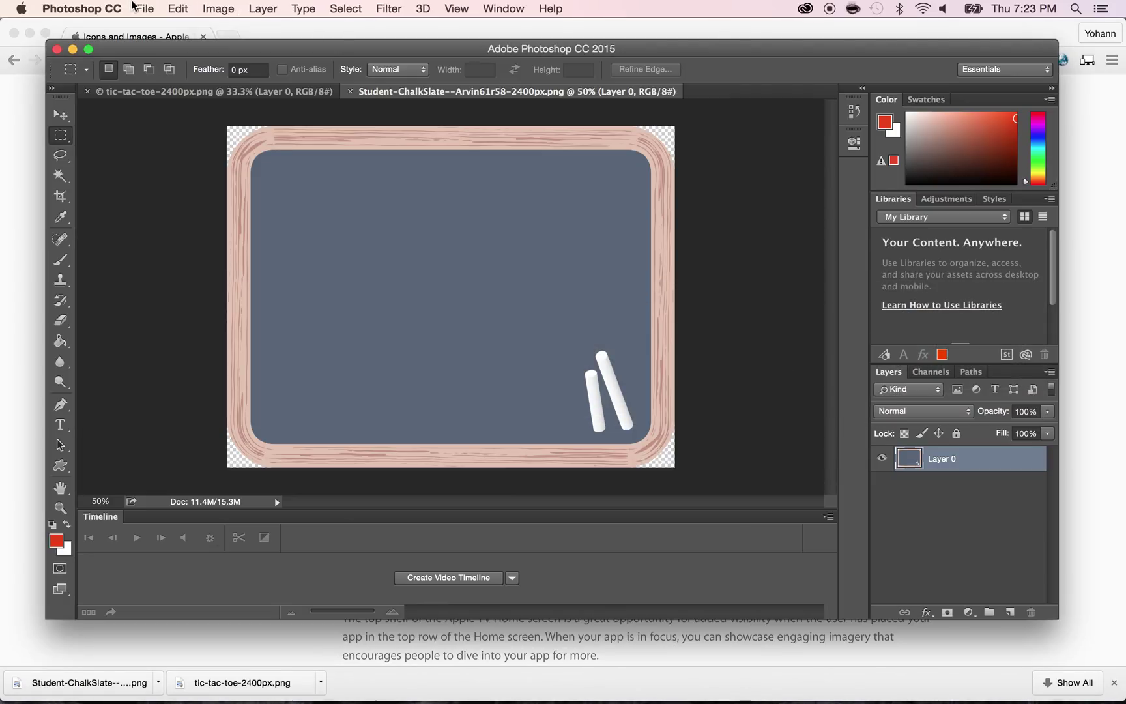
Create a new 1280 by 768 document.
click(135, 8)
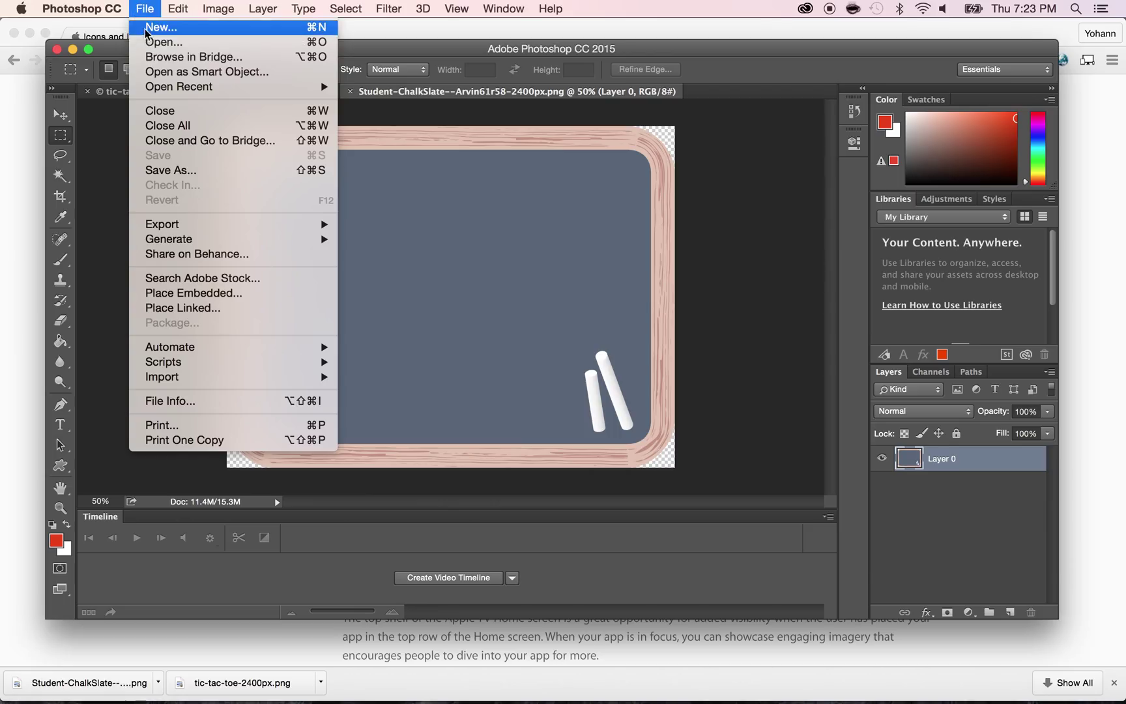
click(144, 29)
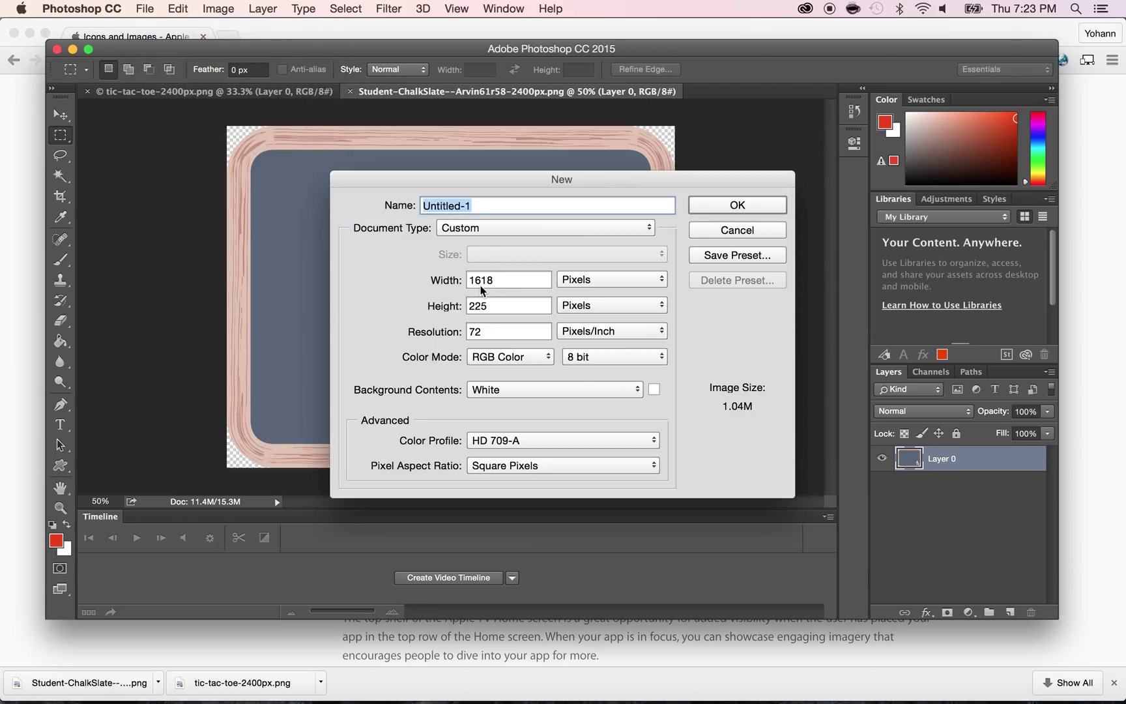
double_click(481, 280)
text(1280)
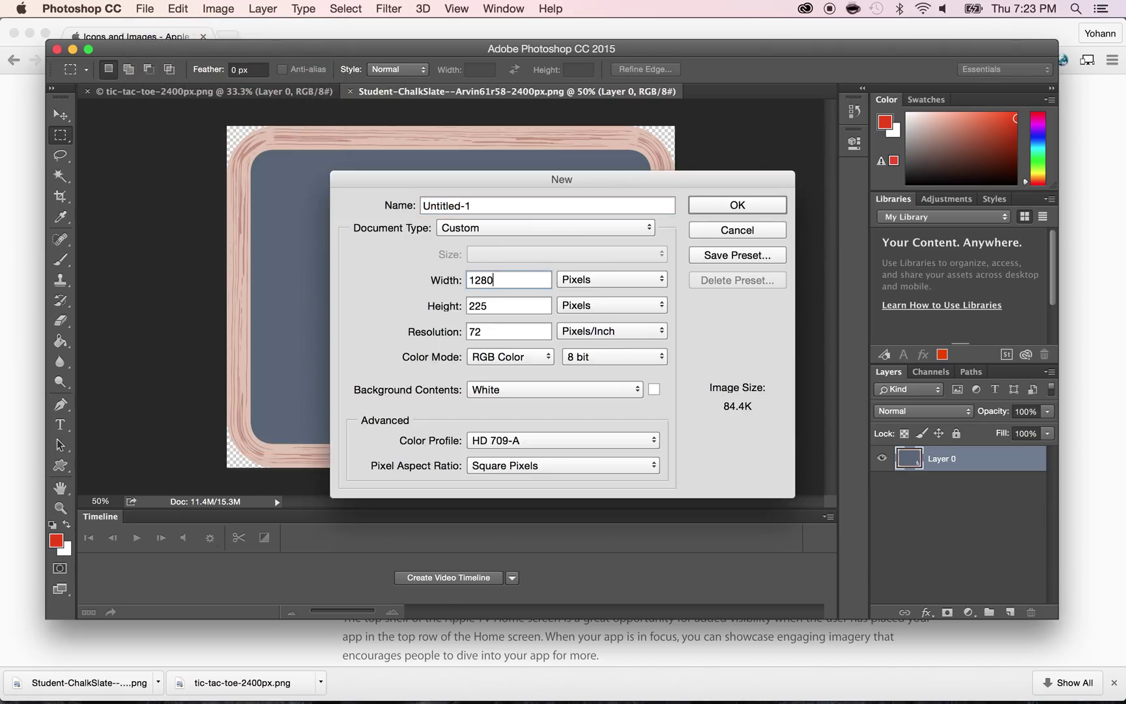
key(Tab)
text(768)
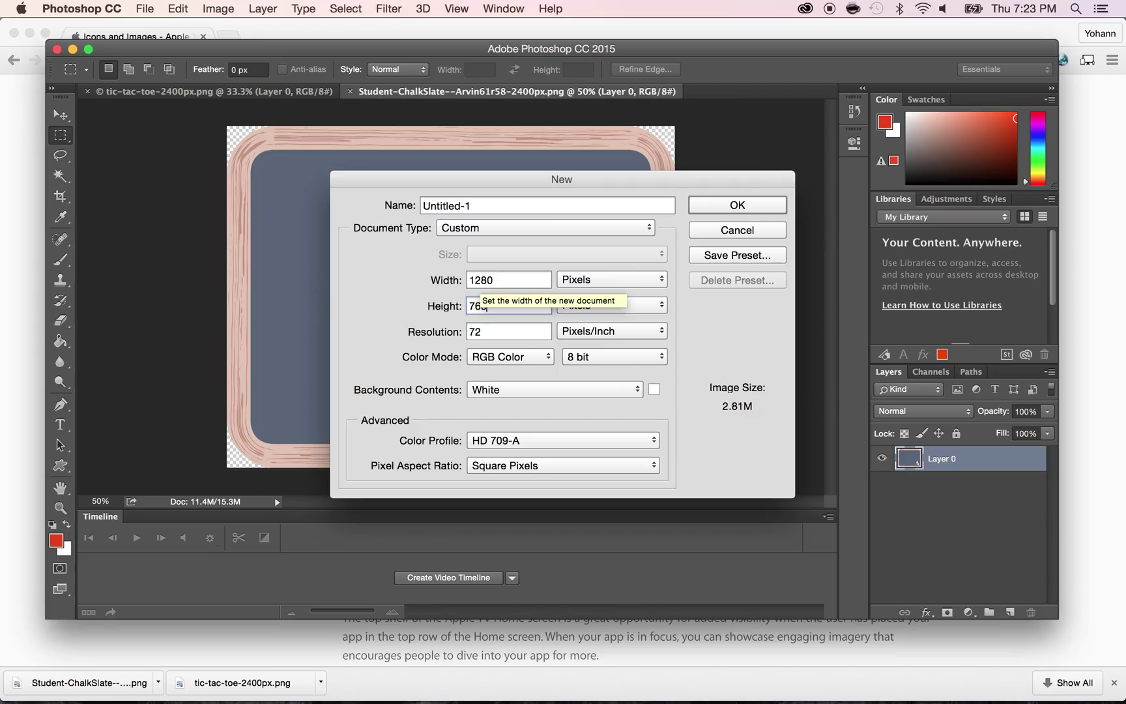
click(702, 213)
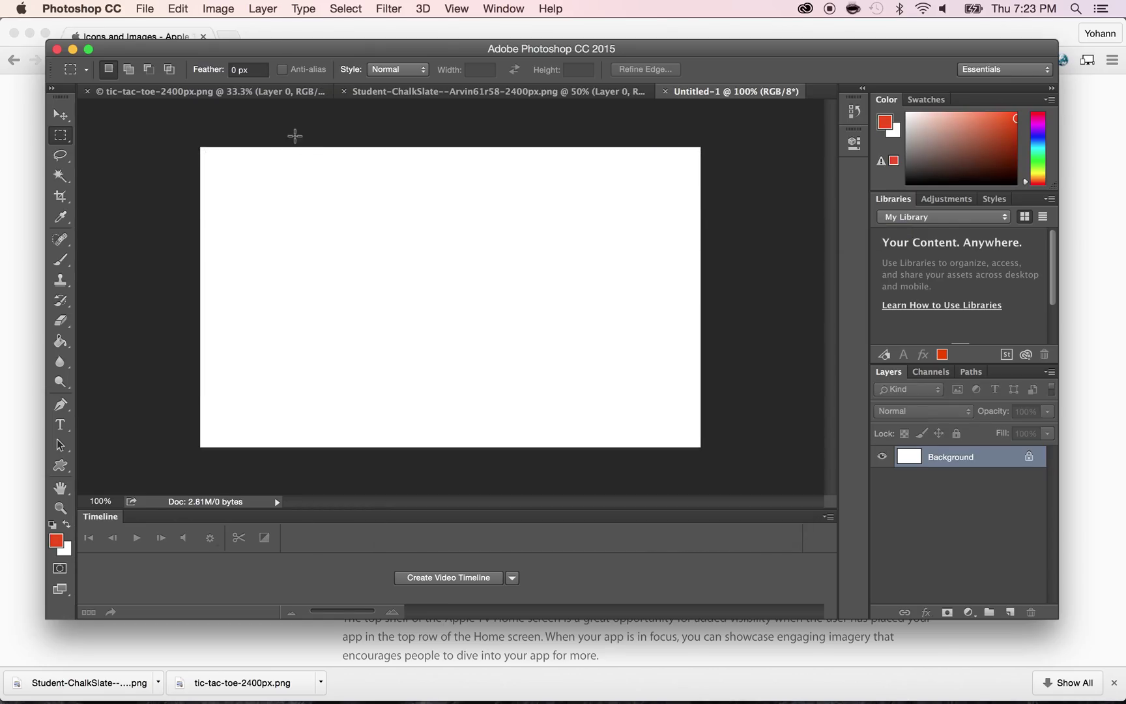
Copy the whole chalk slate image and paste it into the new document.
click(264, 96)
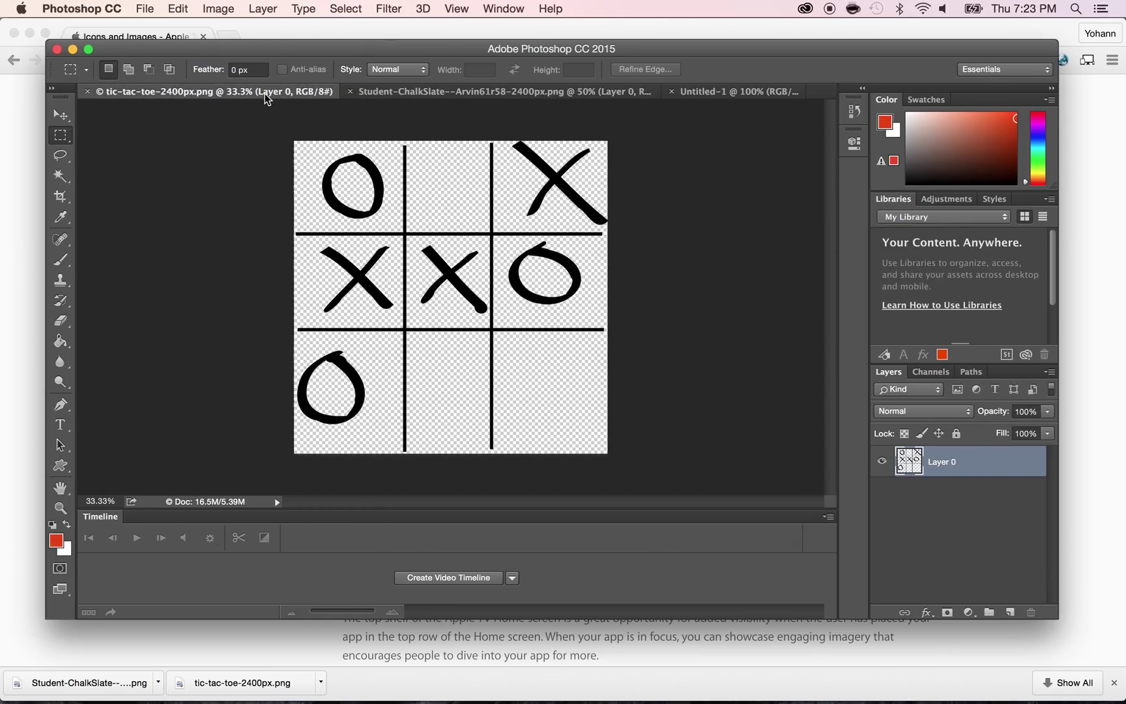
click(388, 91)
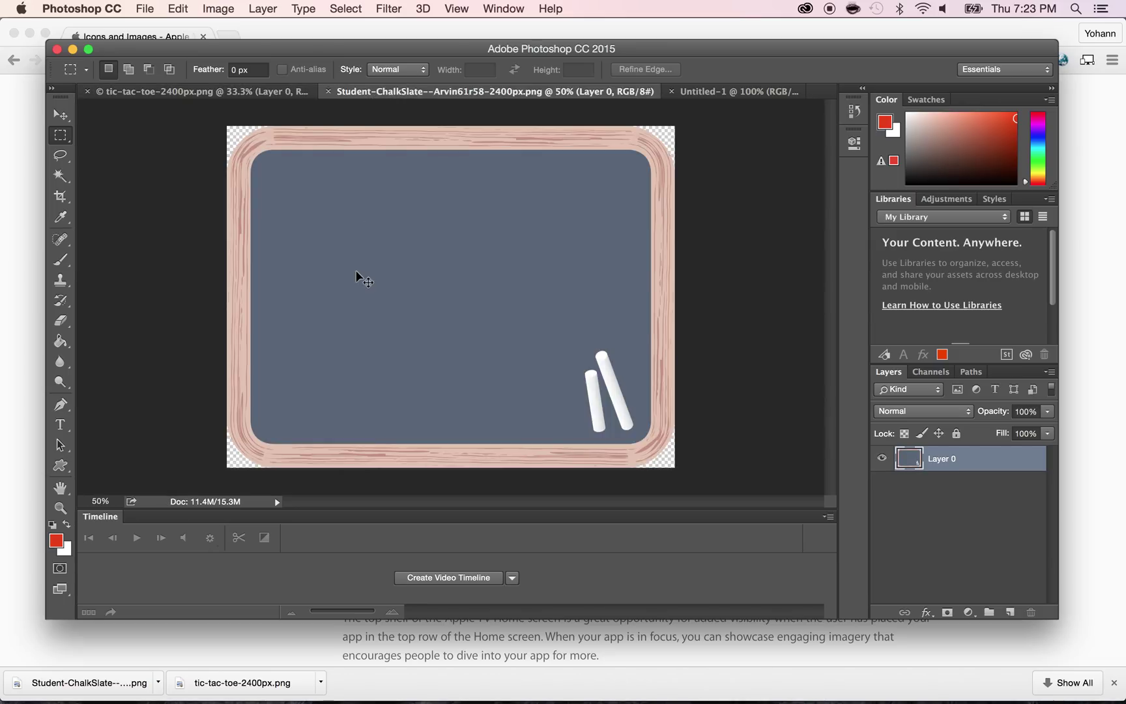
key(super+a)
key(super+c)
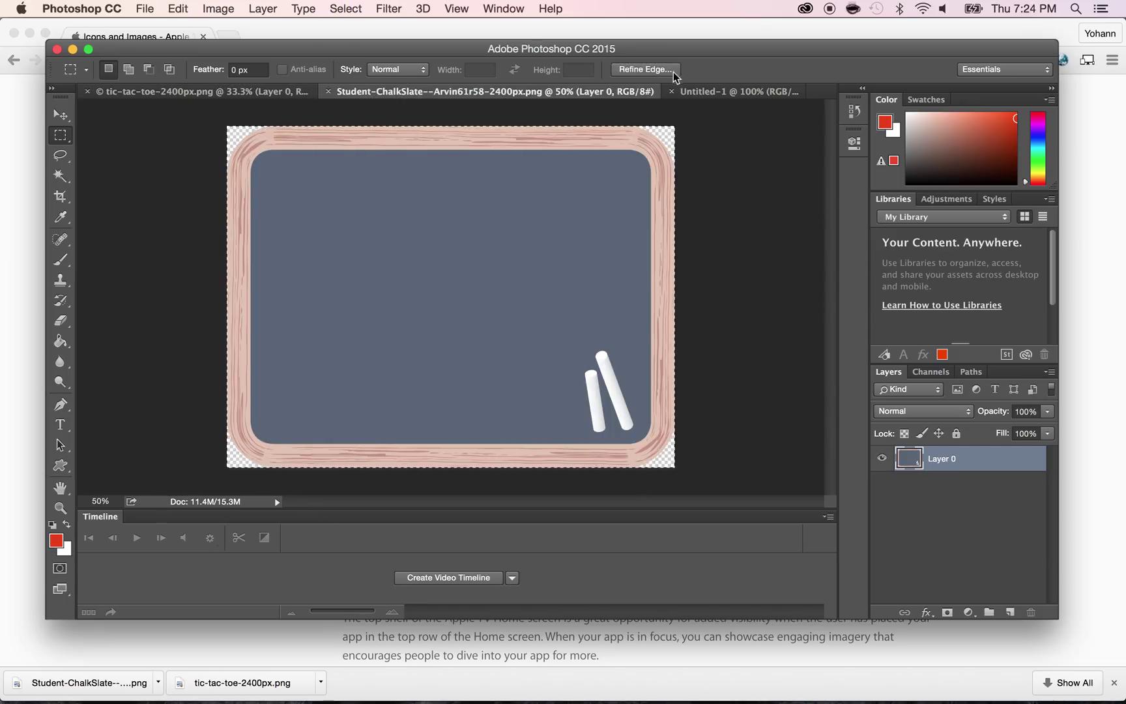
click(708, 92)
key(super+v)
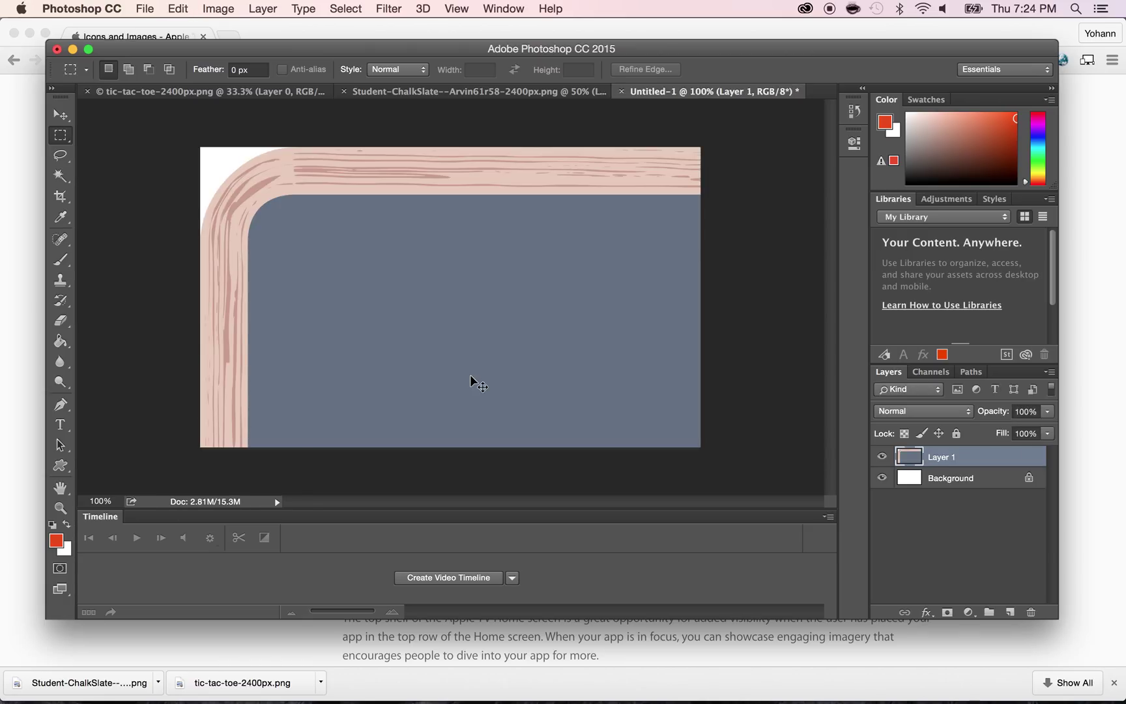
Free-transform the pasted chalk slate so it fills nearly the whole canvas.
key(super+t)
drag(195, 162, 608, 317)
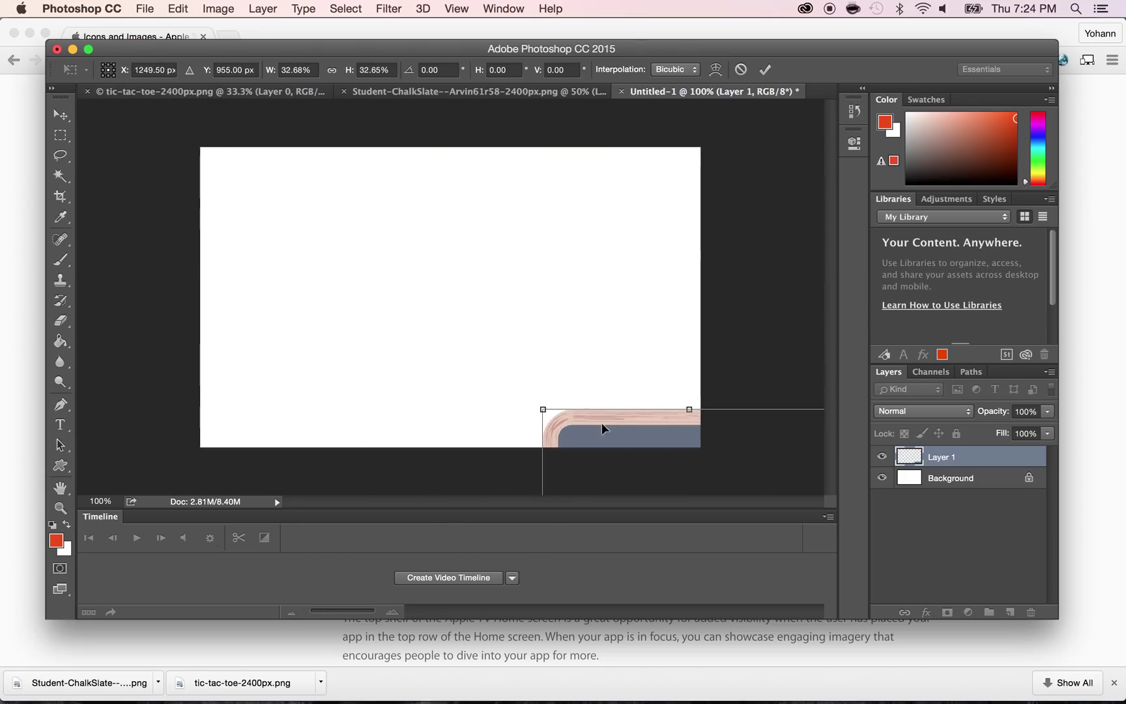
drag(603, 427, 259, 156)
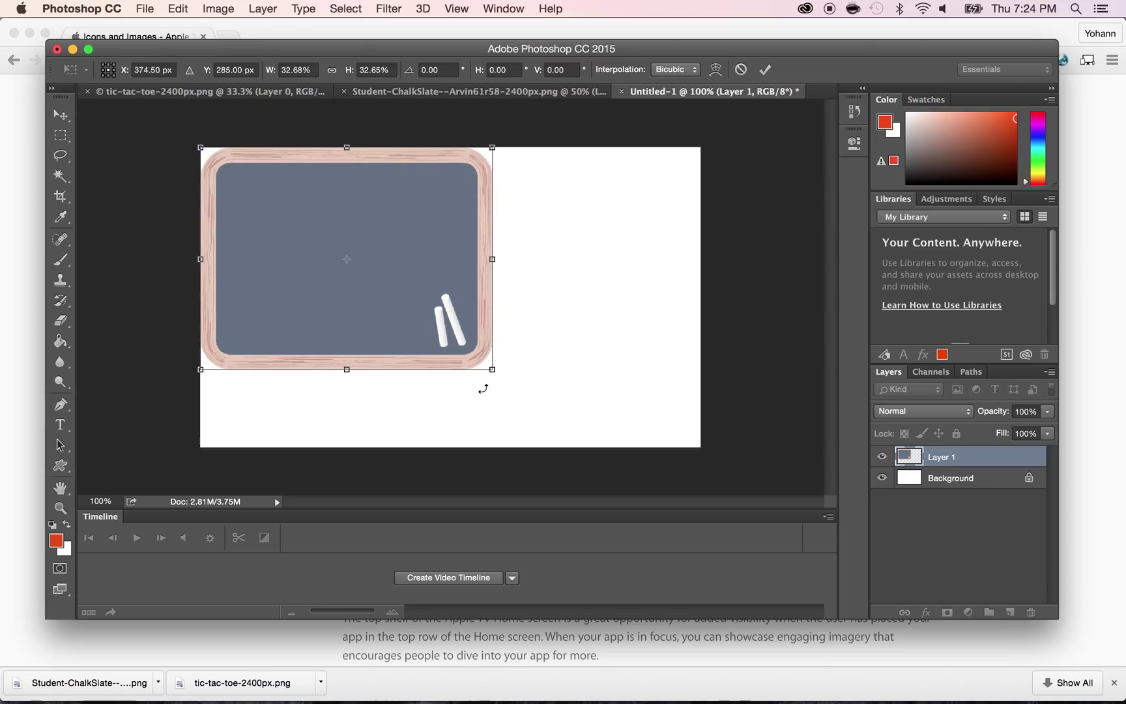
drag(492, 369, 699, 446)
key(m)
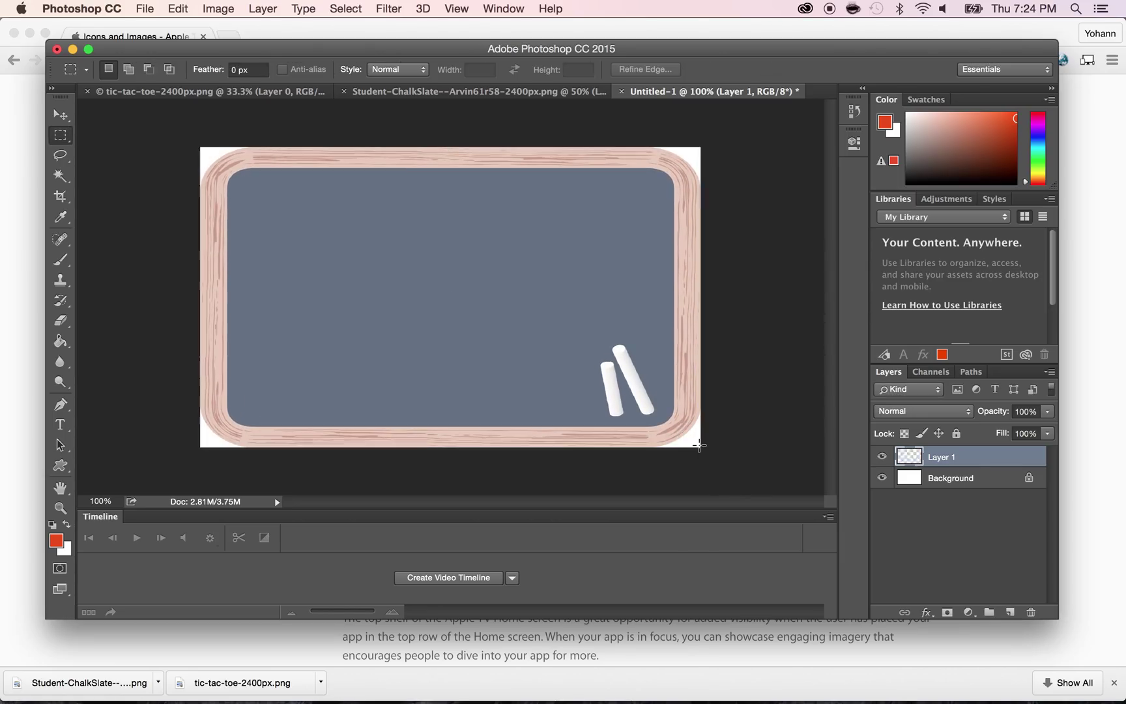
key(super+Tab)
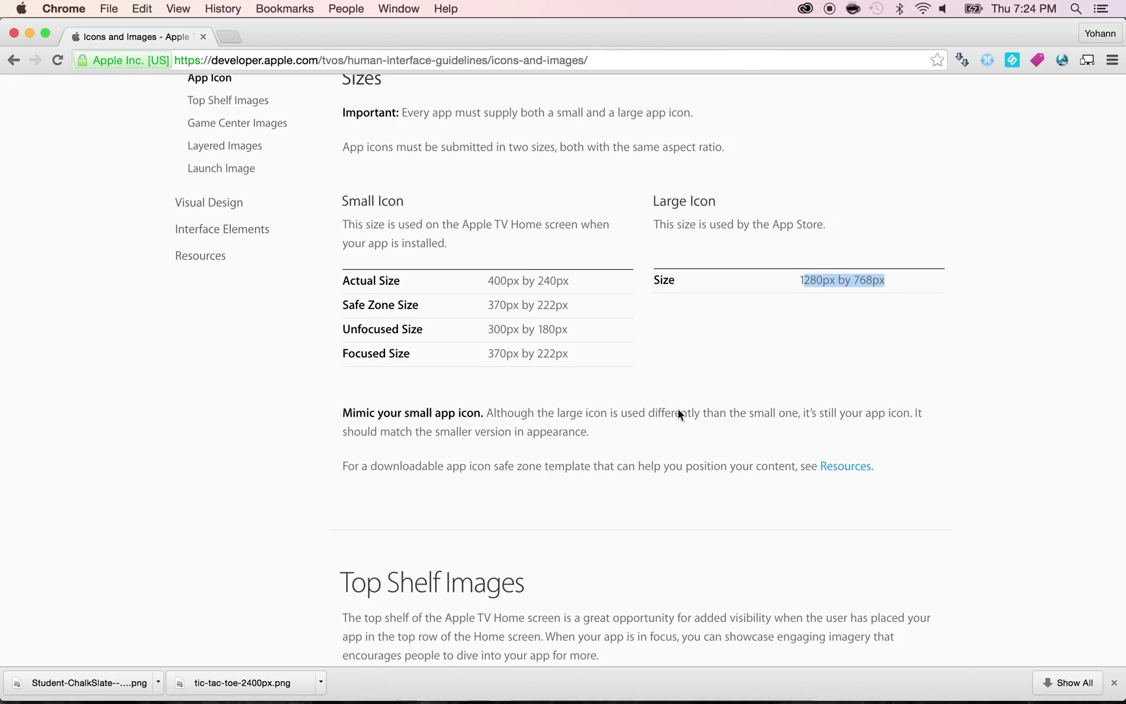
click(233, 38)
text(openclipart.org)
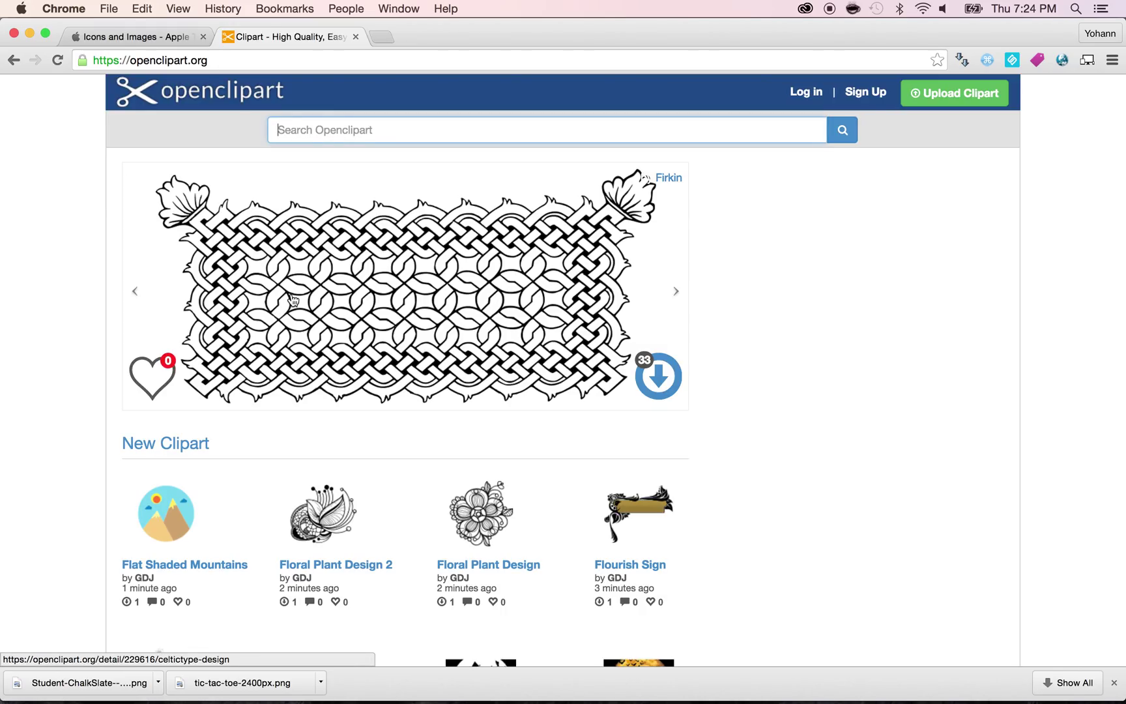
text(cha)
key(Down)
key(Return)
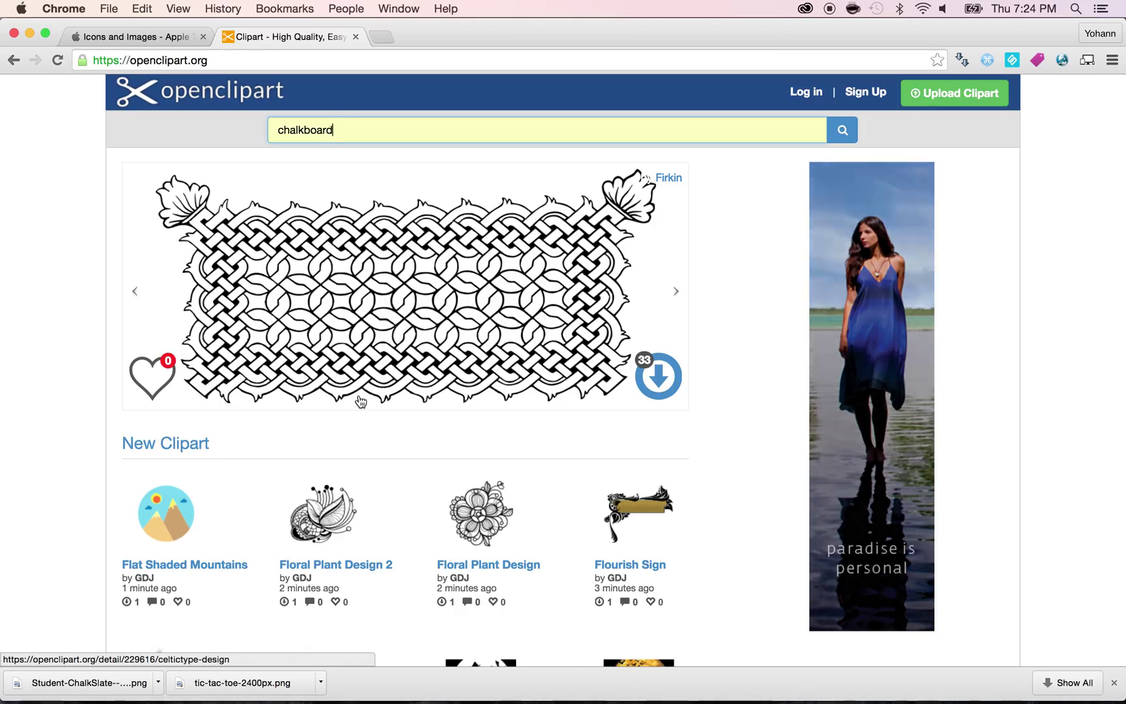
click(844, 135)
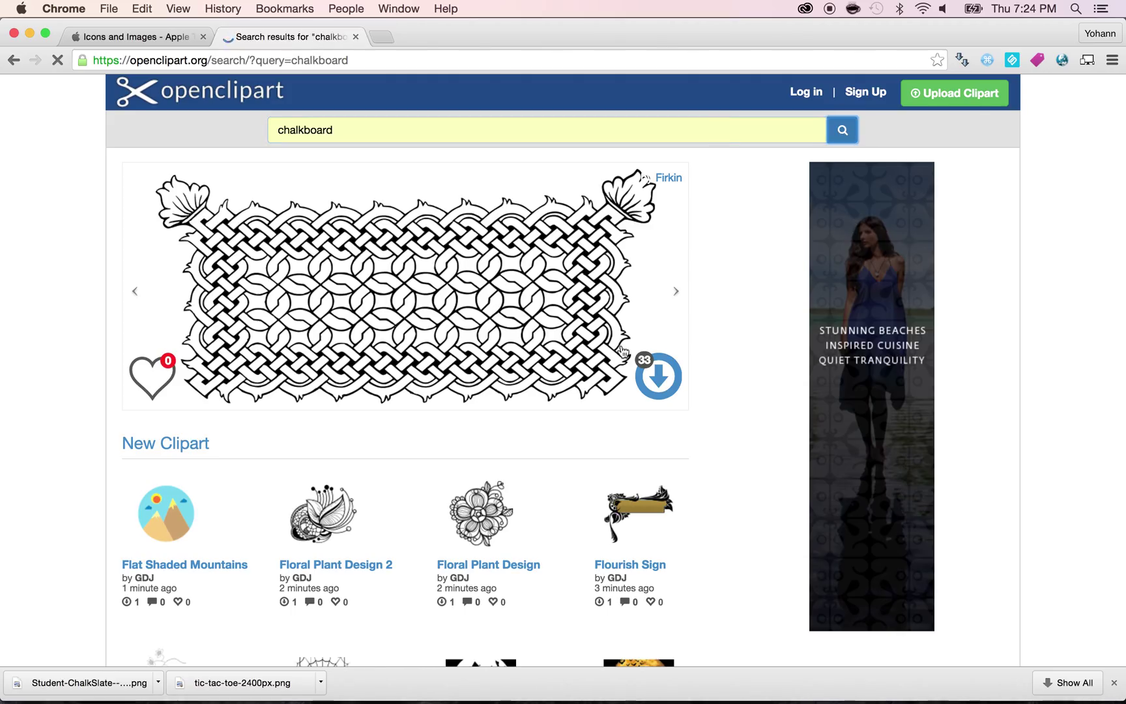
scroll(527, 495, down, 1)
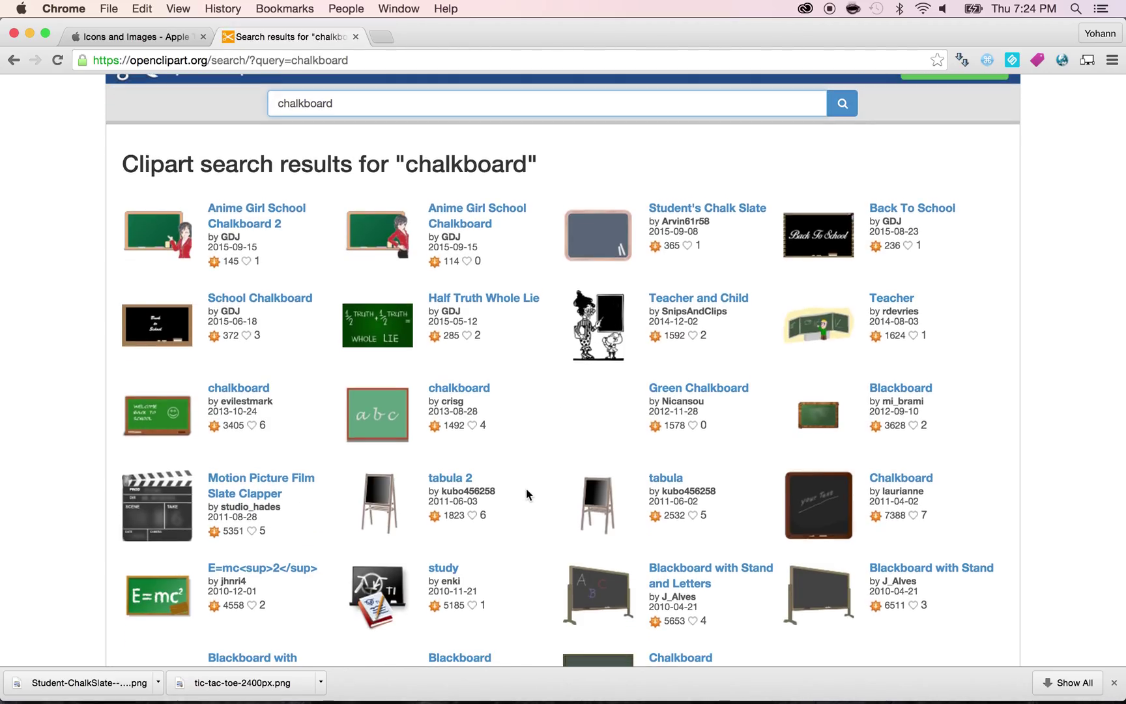
key(super+a)
text(t)
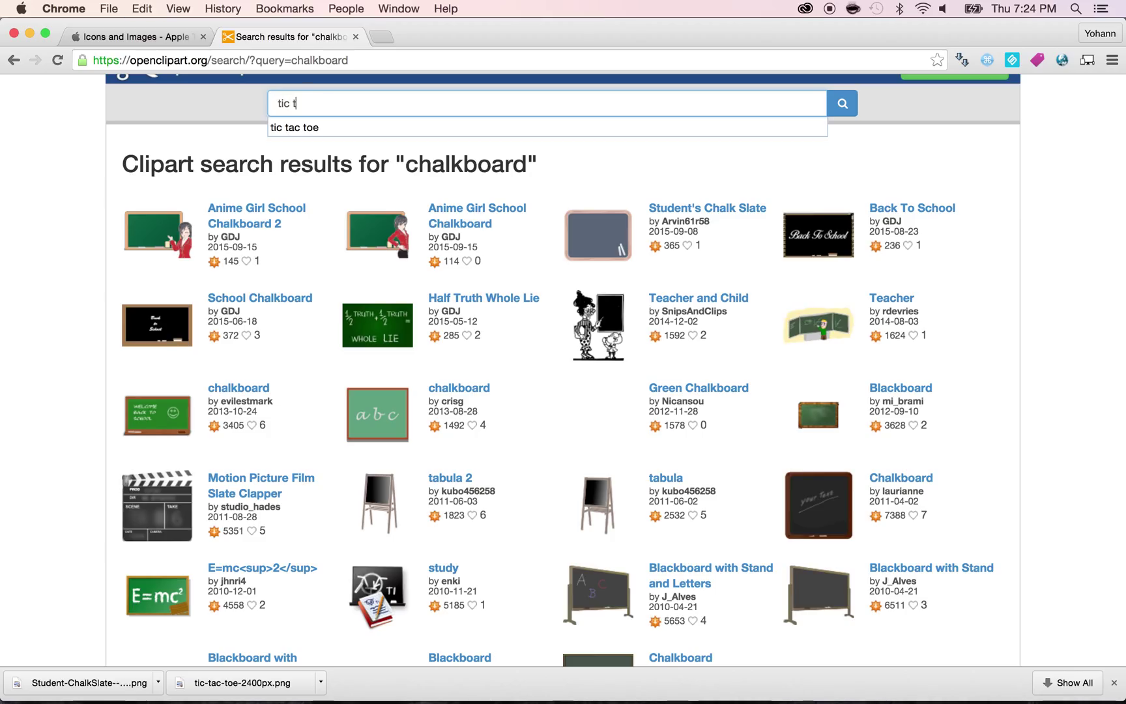
text(ic tac toe)
key(Return)
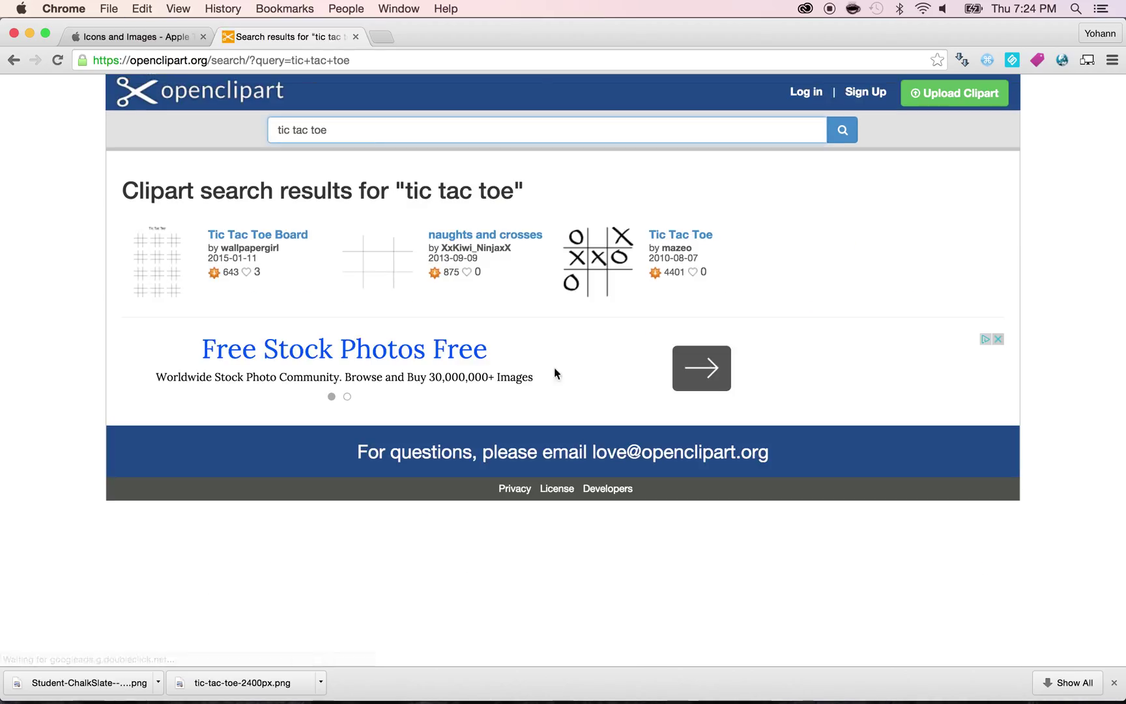
click(360, 37)
Unlock the Background as Layer 0 and sample the pink frame colour with the eyedropper.
key(super+Tab)
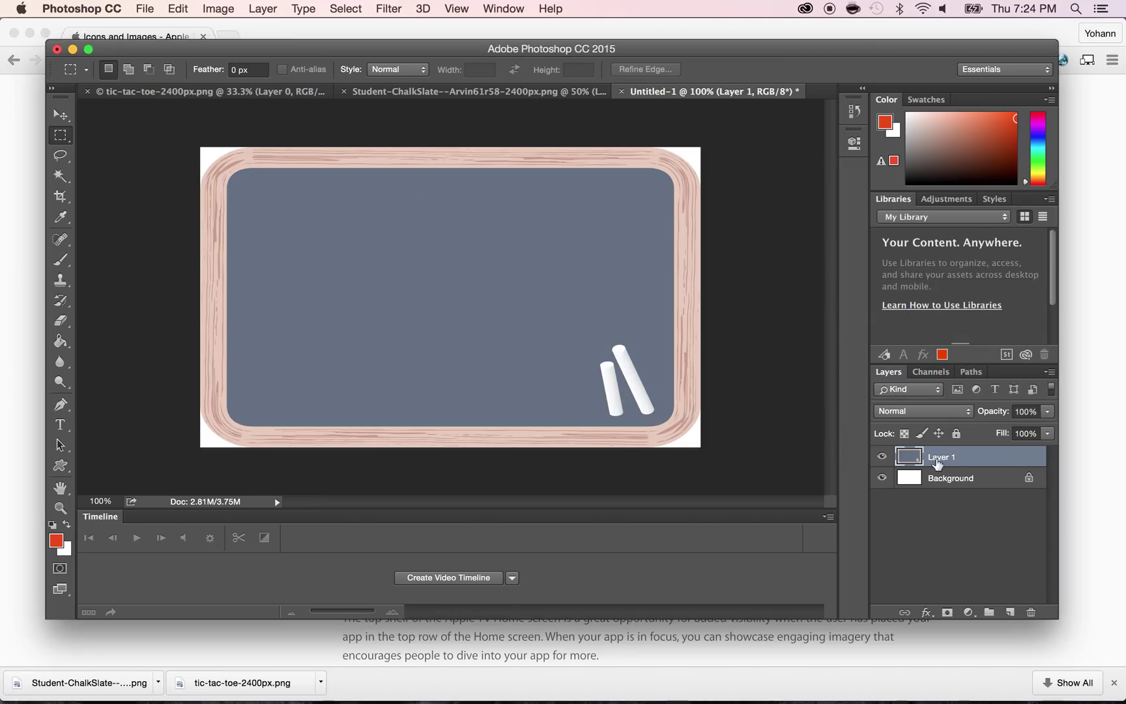
click(1029, 479)
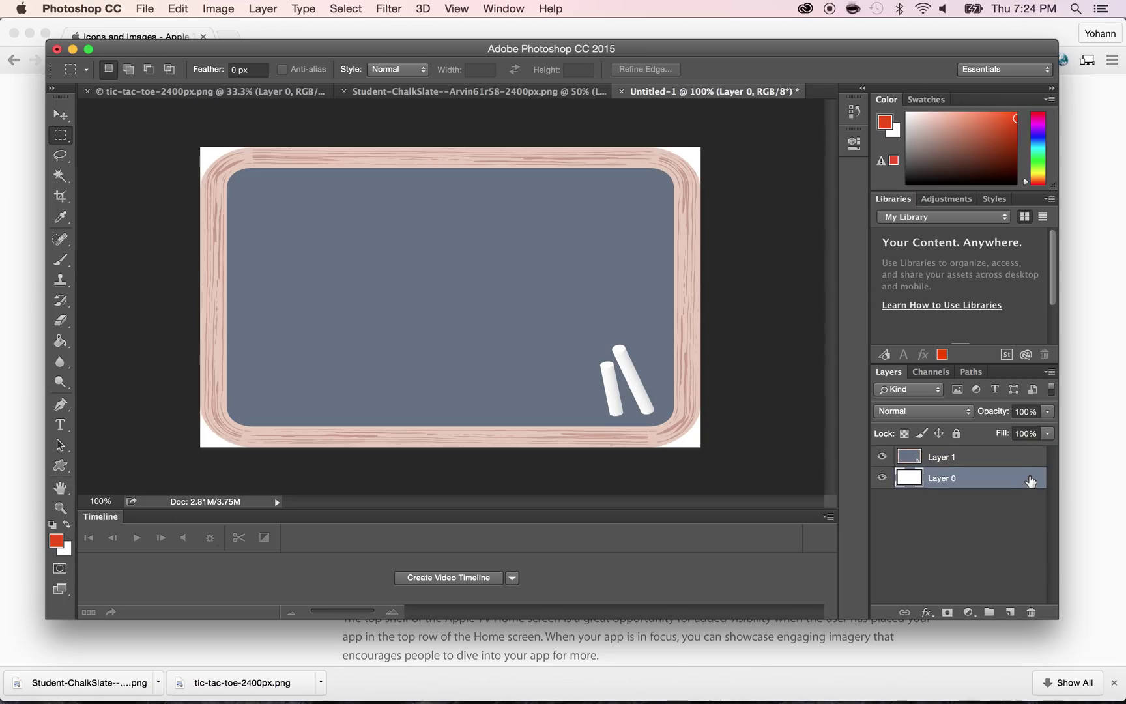
click(61, 341)
key(i)
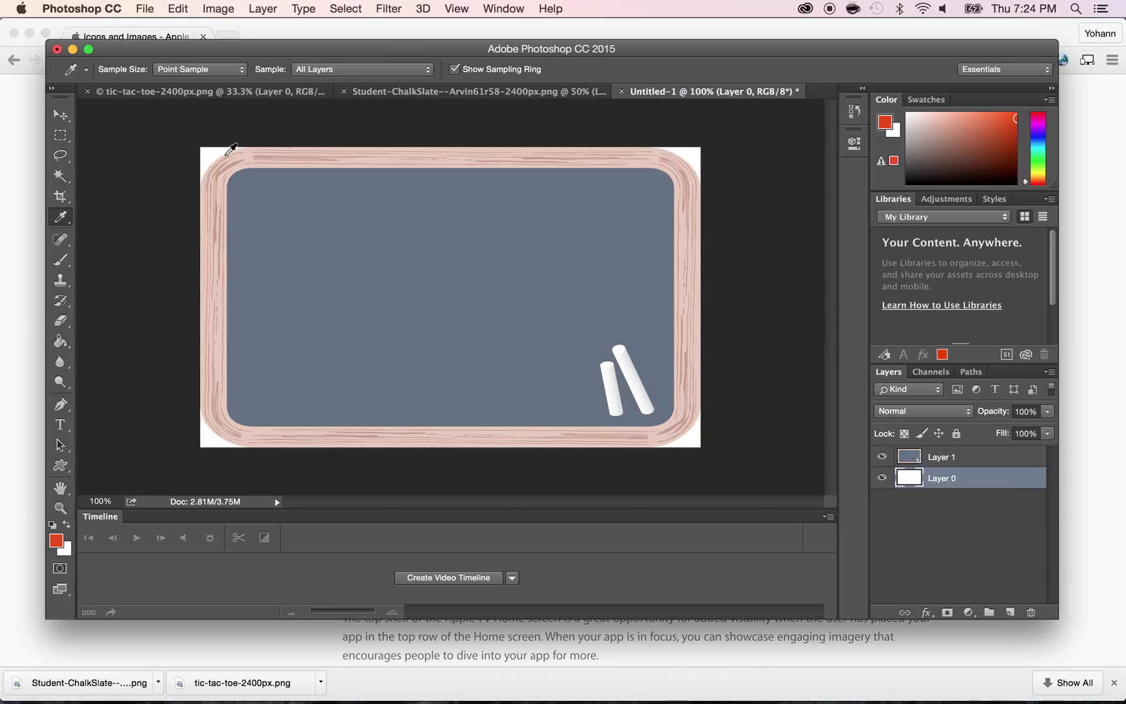
click(225, 169)
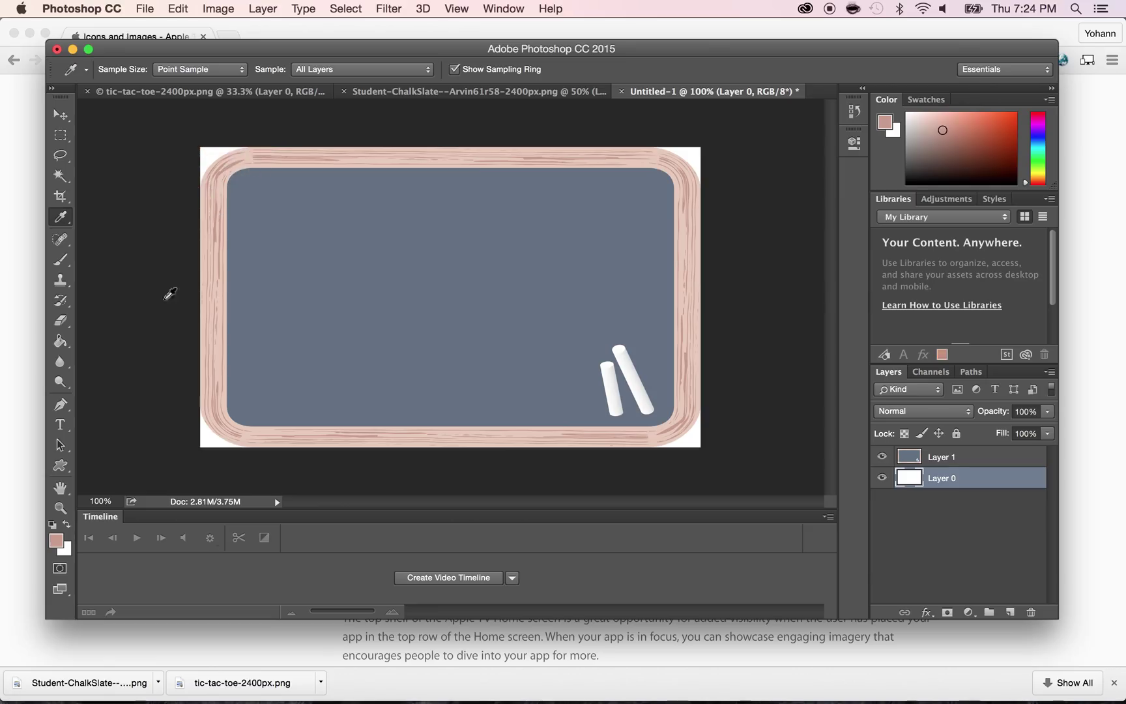
Darken the colour to brown #806055 and paint-bucket the white corners with it.
click(50, 539)
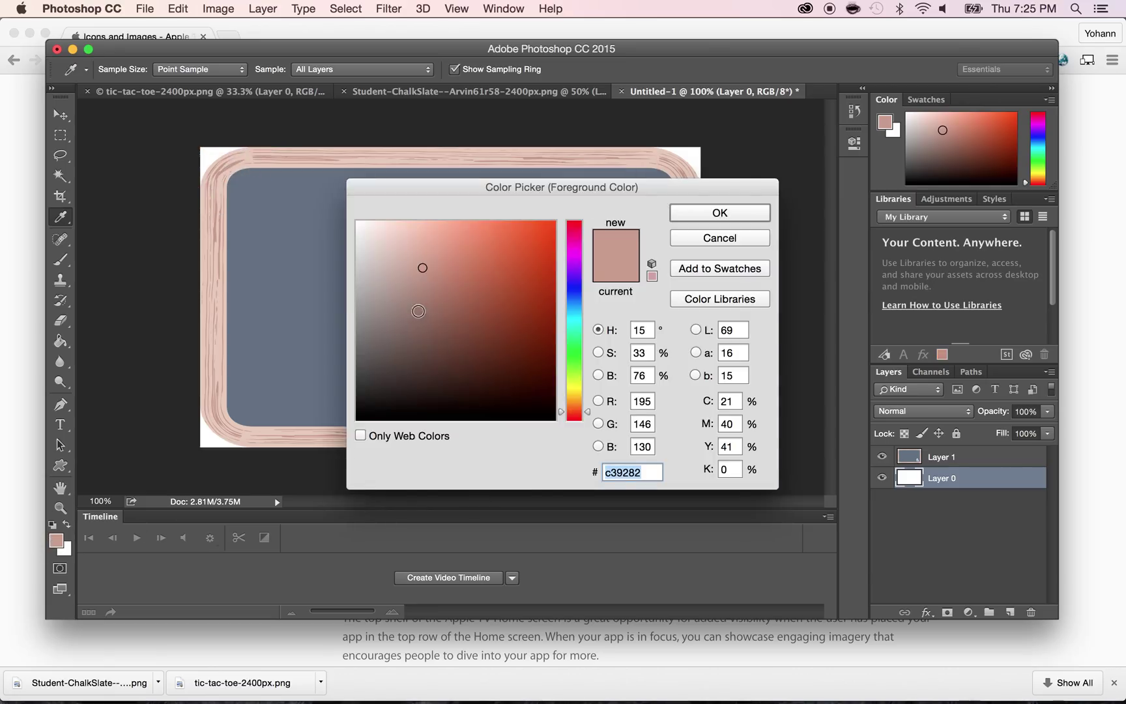
click(423, 311)
click(422, 319)
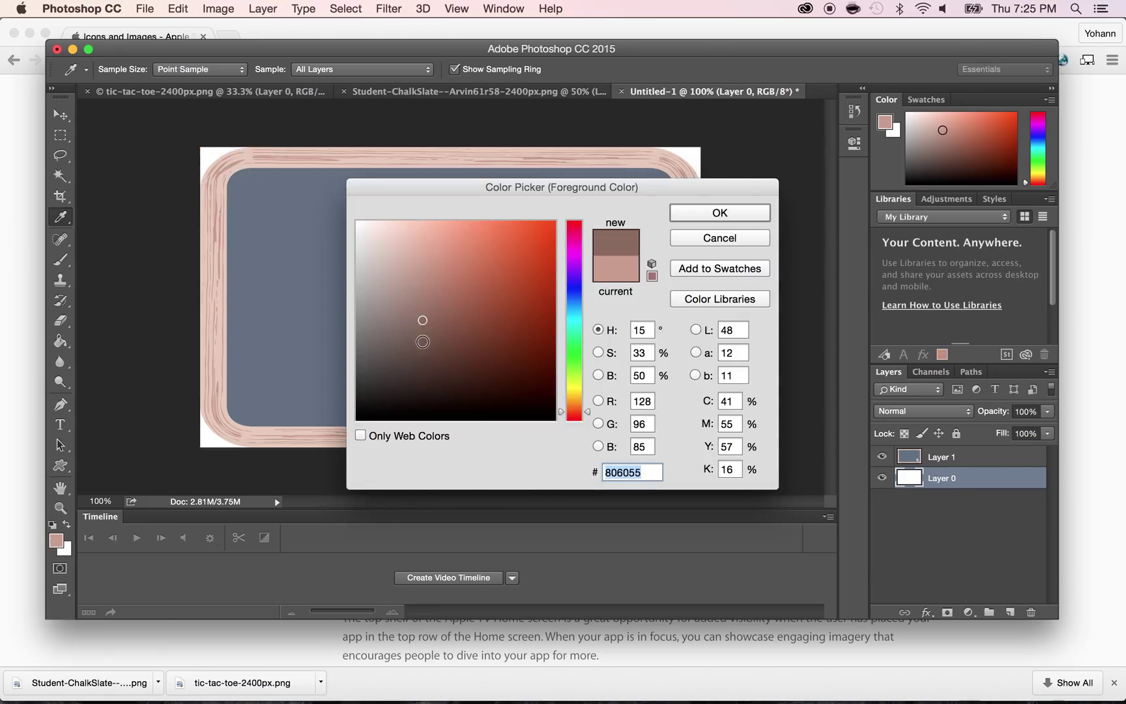
click(421, 342)
key(Return)
key(g)
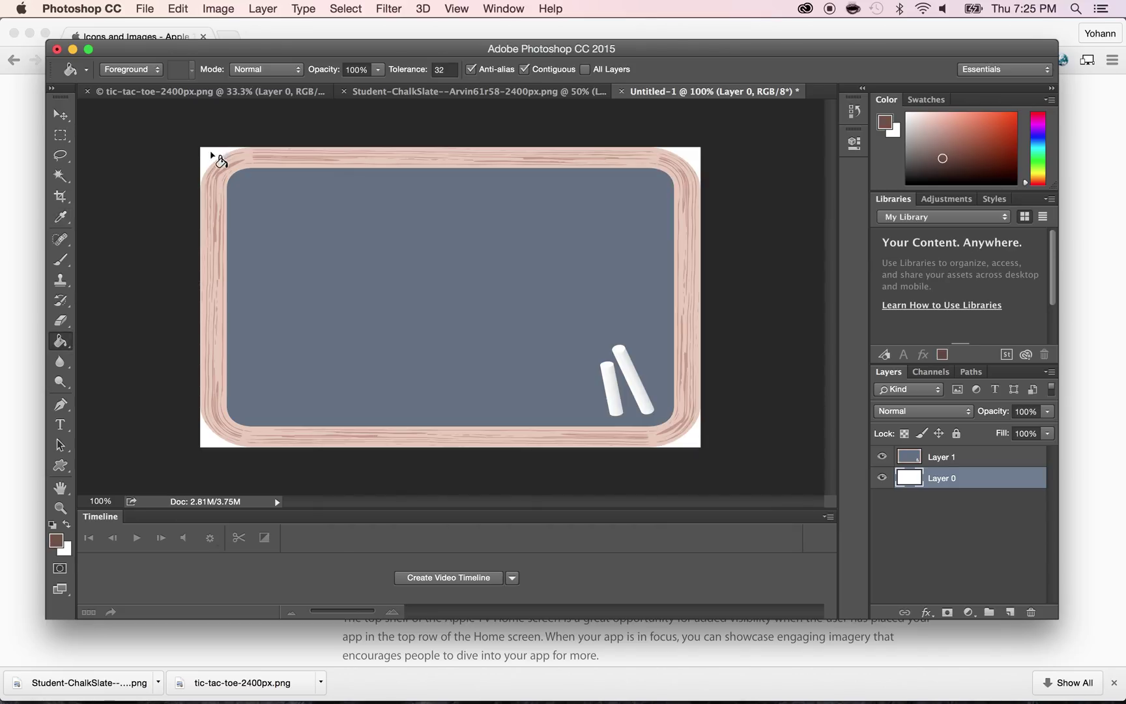
click(210, 159)
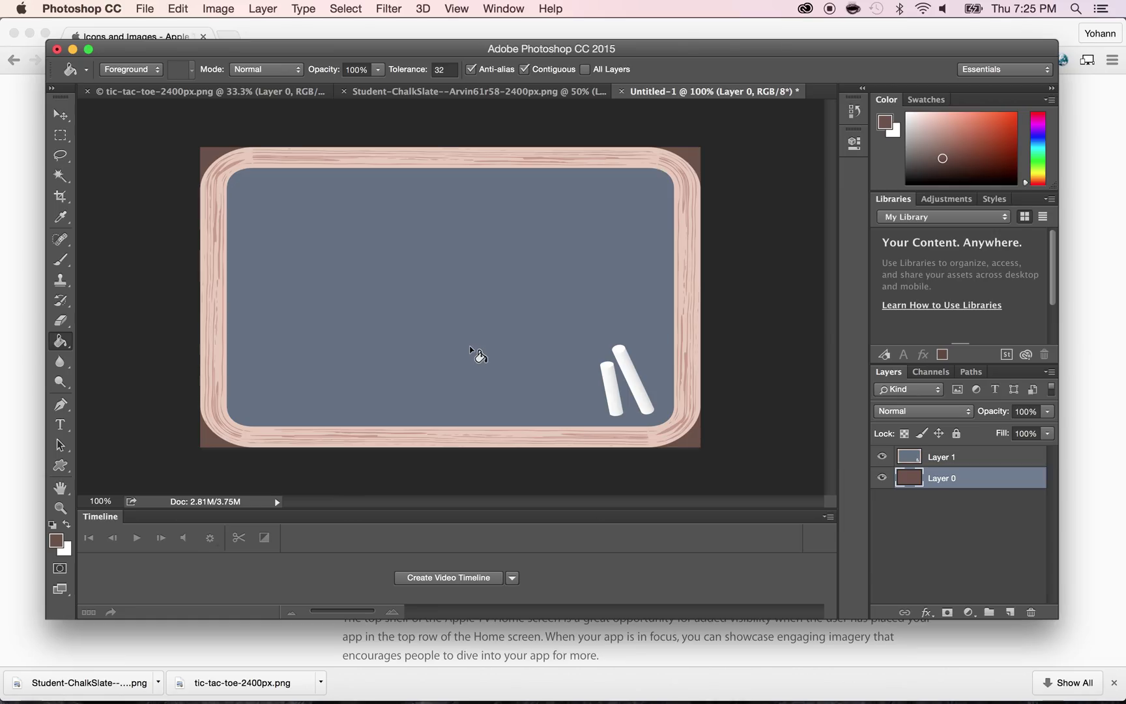
click(386, 99)
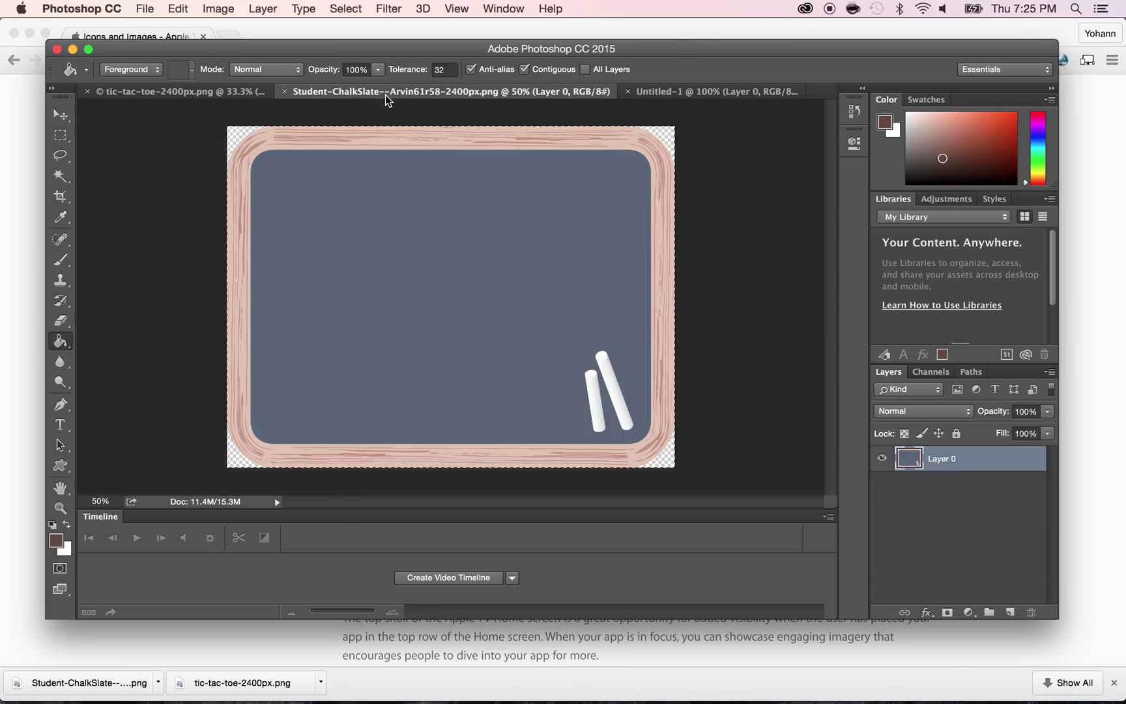
Close the chalk slate document and bring the tic-tac-toe document forward.
click(283, 92)
click(189, 95)
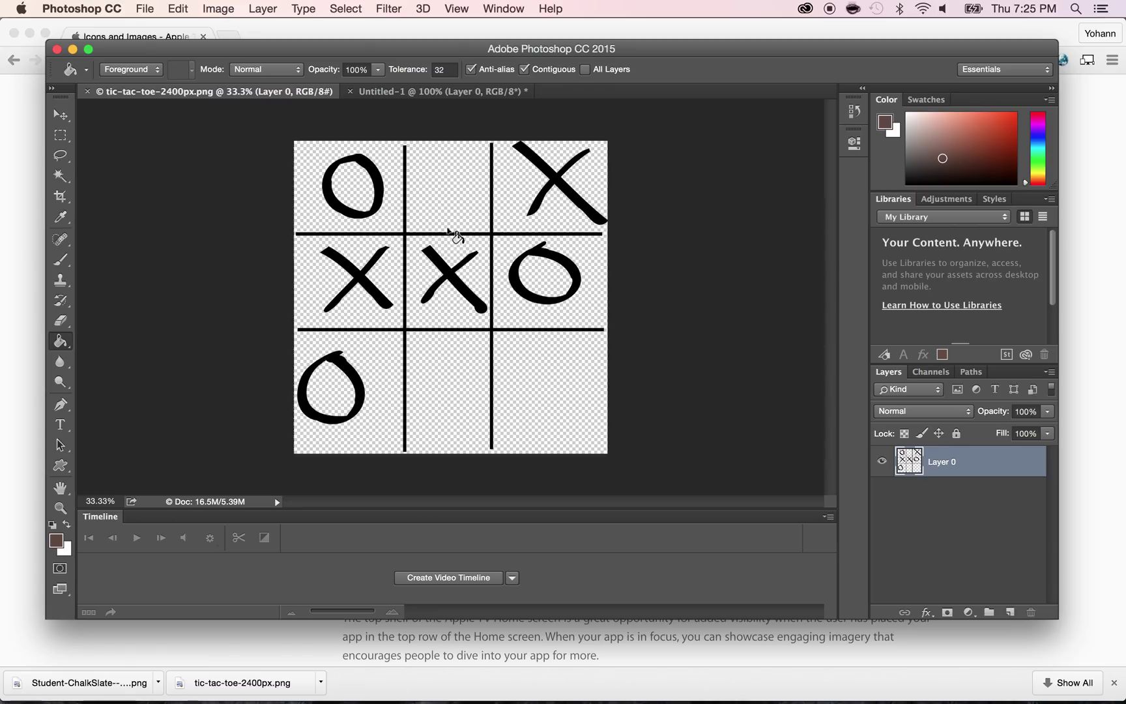
click(60, 114)
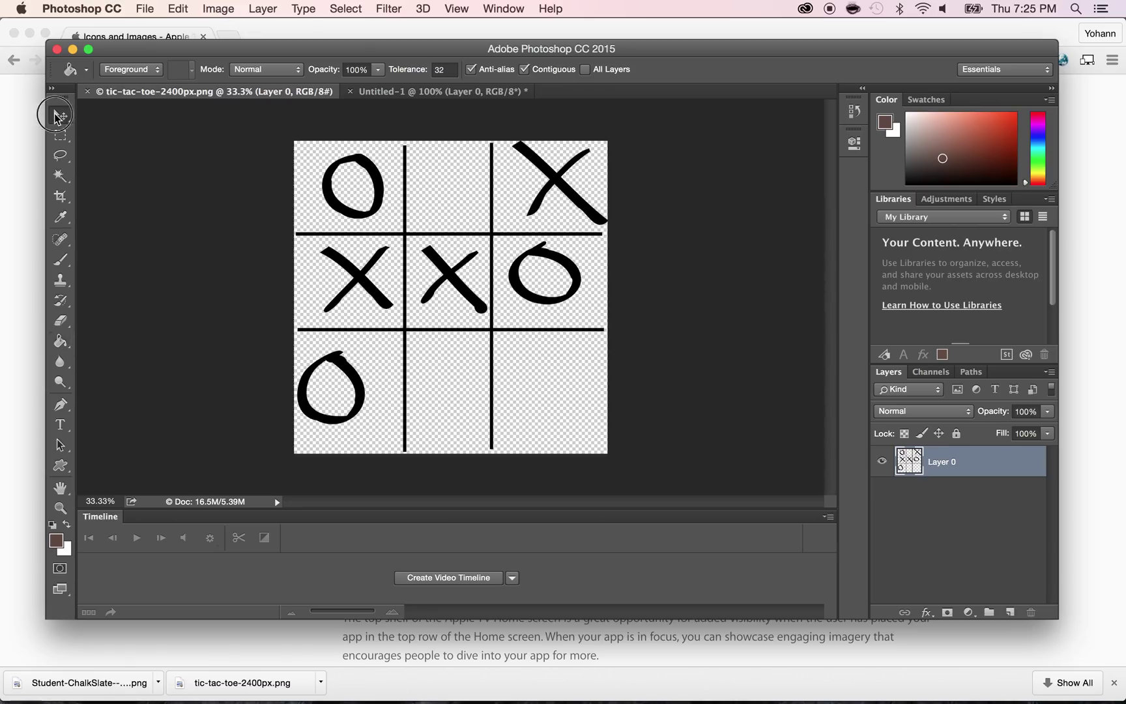
Use Replace Color on the black marks with Fuzziness 200 and a white result.
click(212, 7)
mouse_move(223, 57)
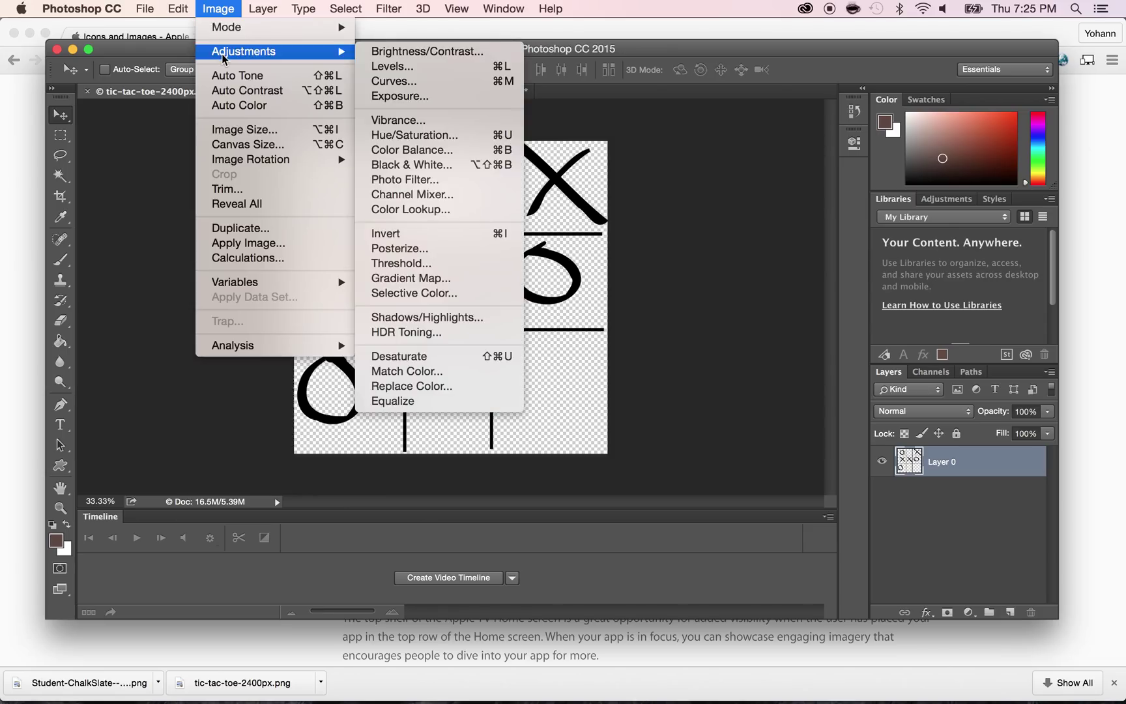
click(429, 387)
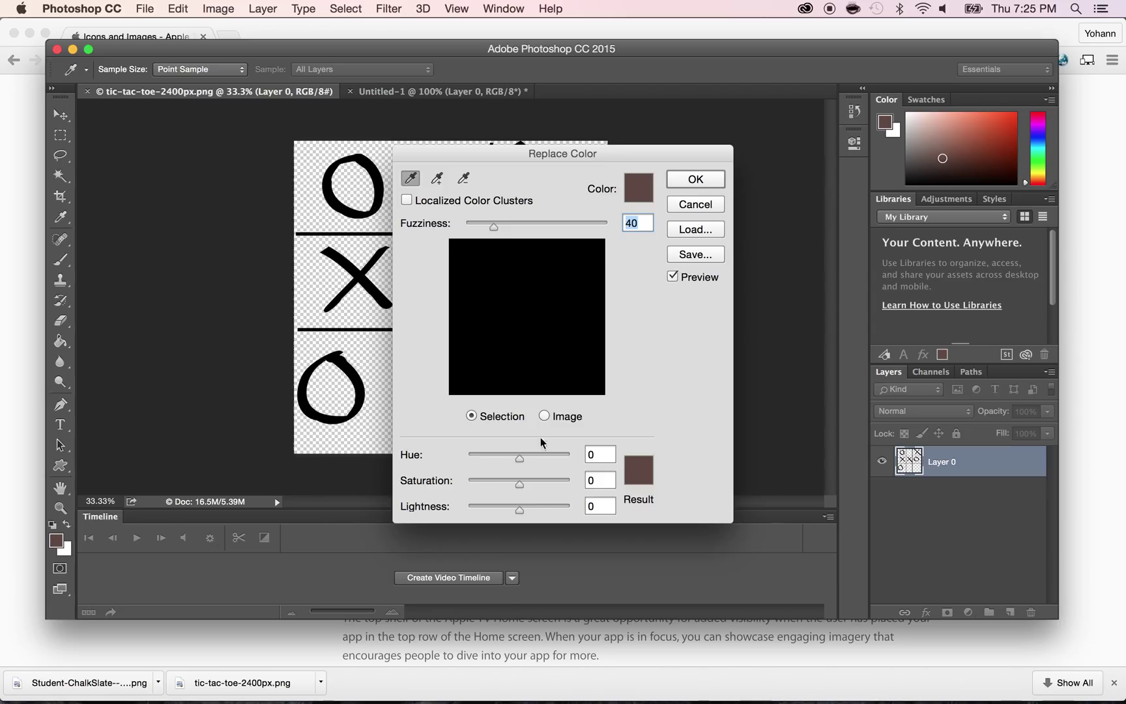
click(364, 216)
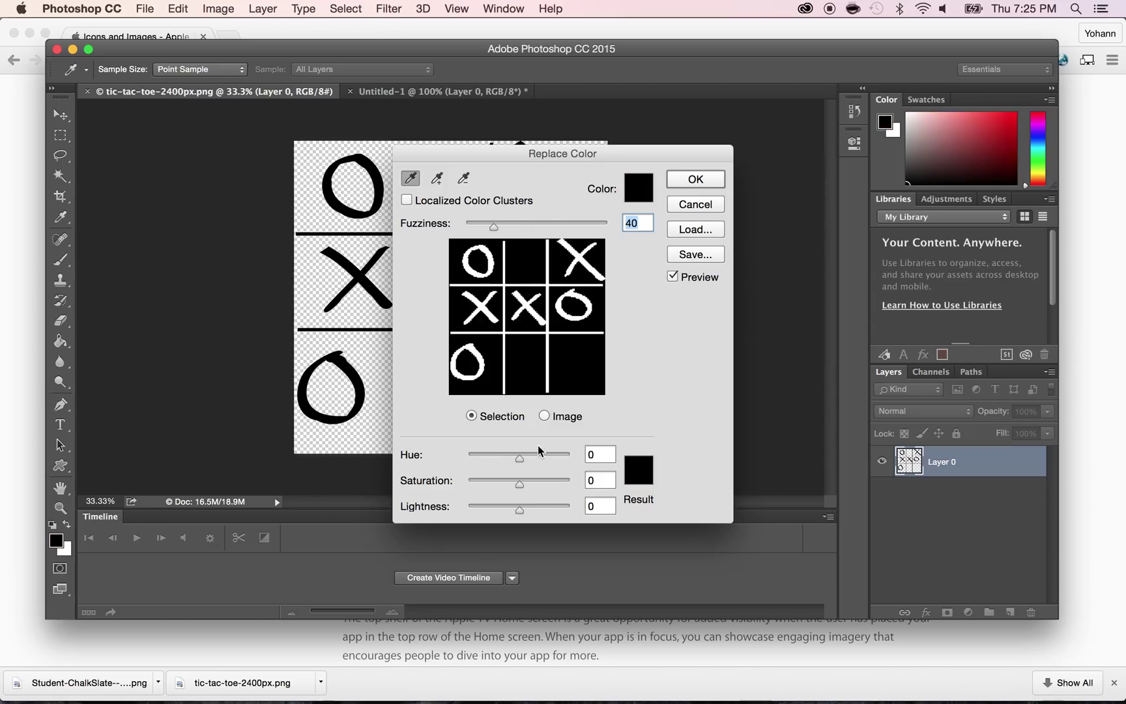
drag(498, 223, 643, 234)
click(637, 486)
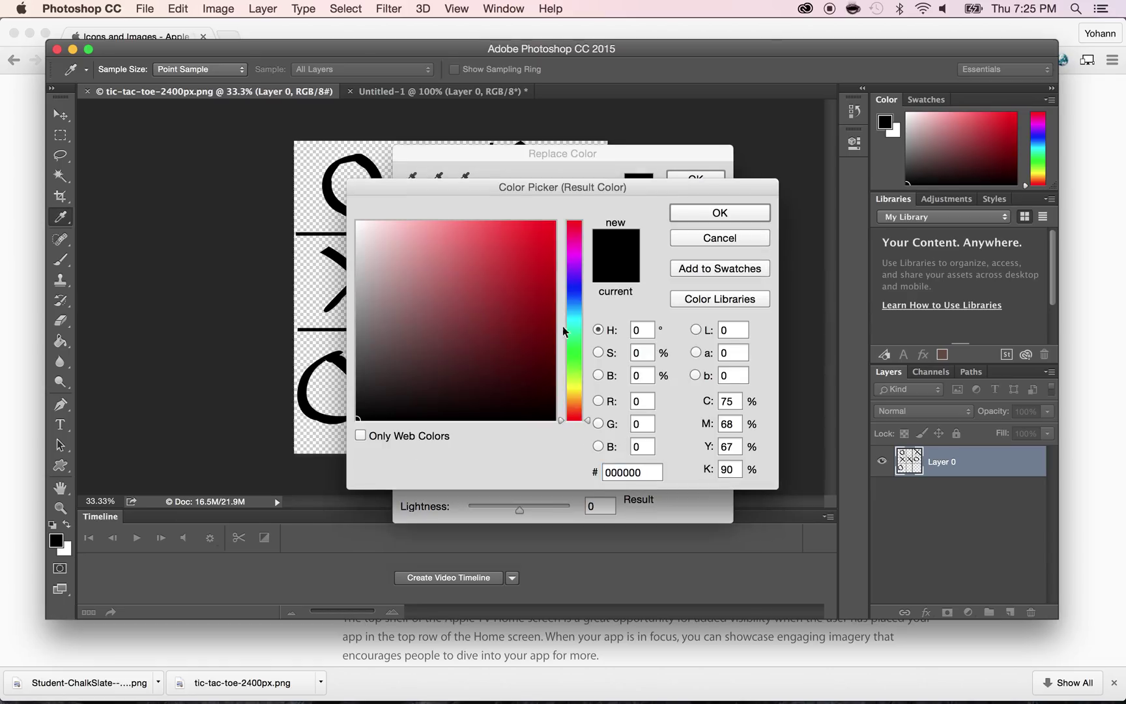
drag(534, 291, 233, 204)
click(730, 215)
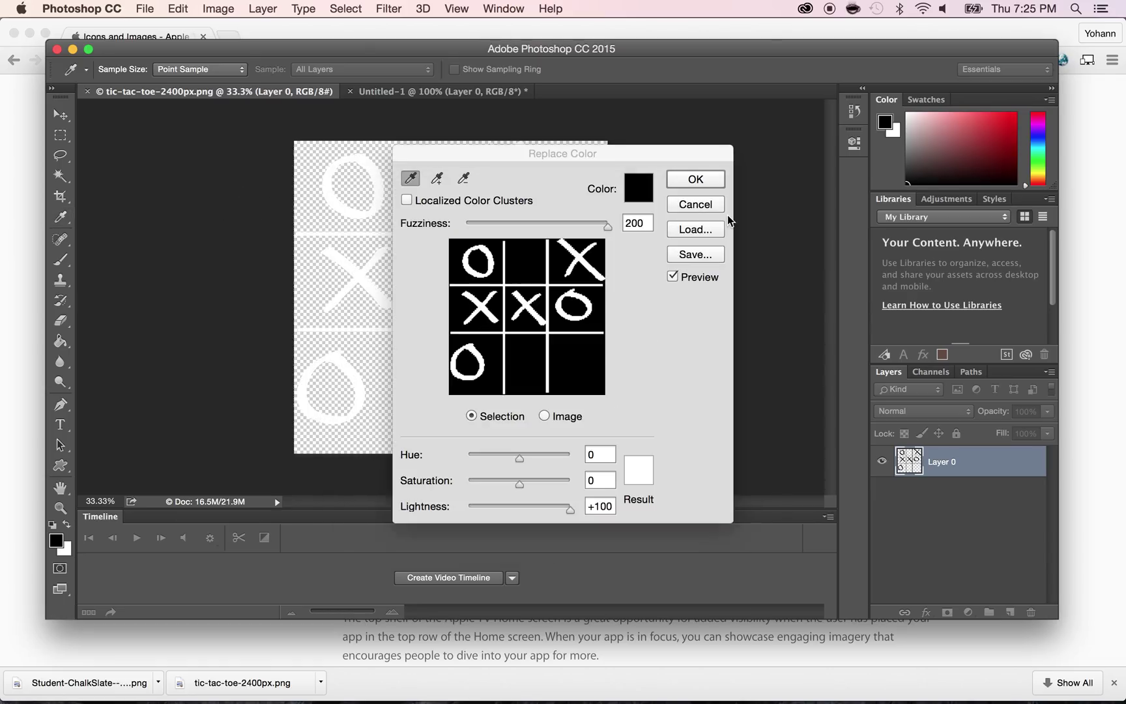
click(695, 185)
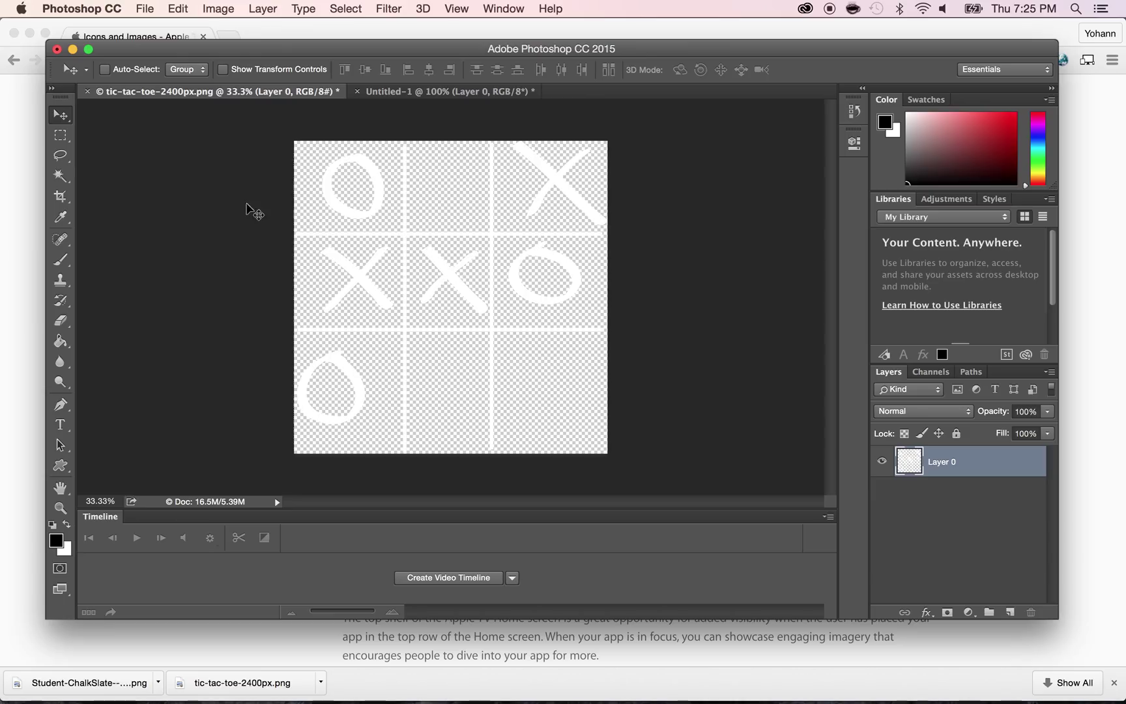
Copy the white tic-tac-toe into Untitled-1 as Layer 2 above the chalkboard.
click(60, 140)
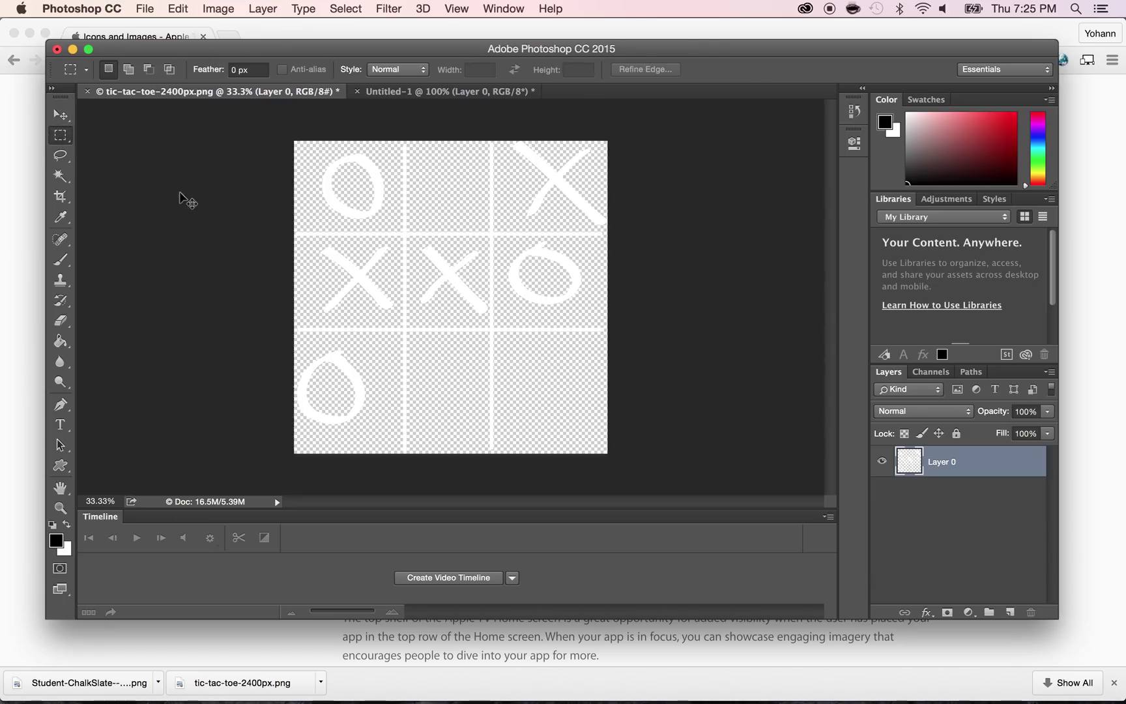
key(super+a)
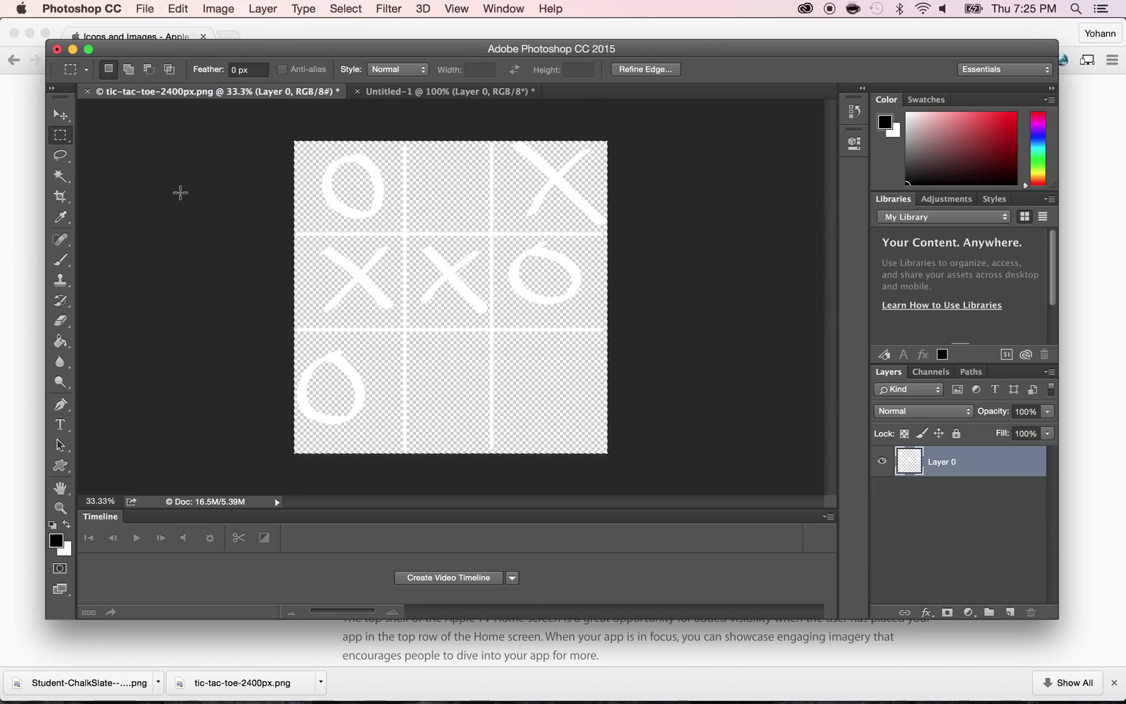
click(384, 91)
key(super+v)
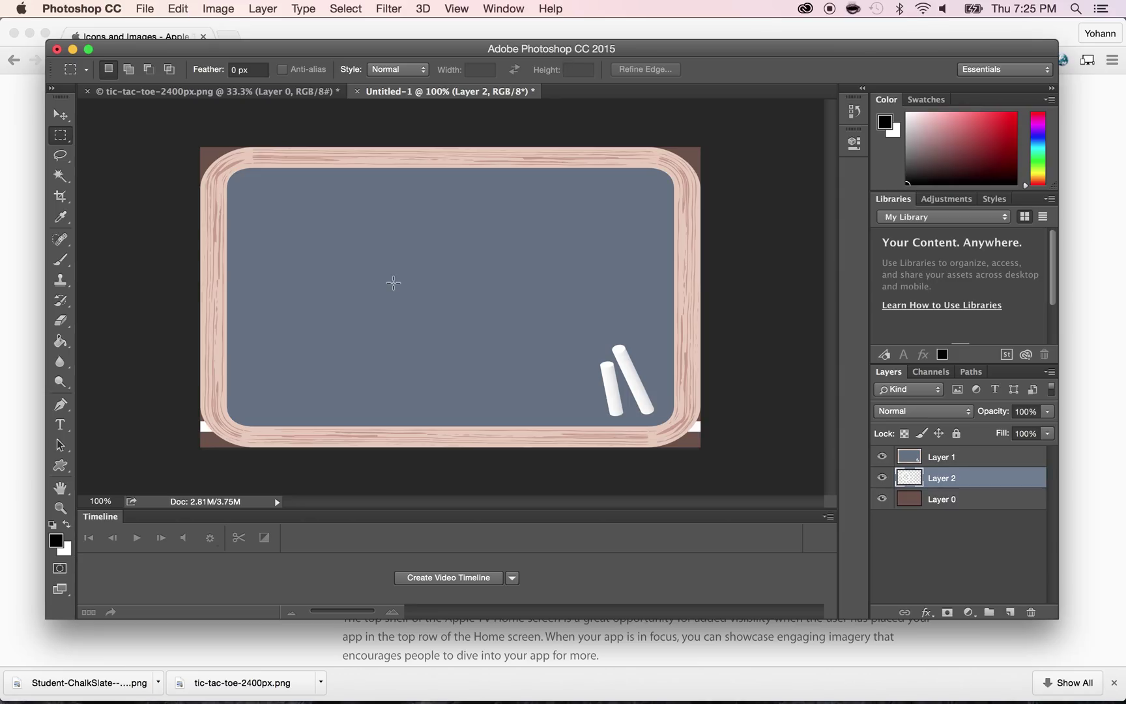
drag(963, 478, 969, 453)
Shrink the grid proportionally with Free Transform and centre it on the board.
key(super+t)
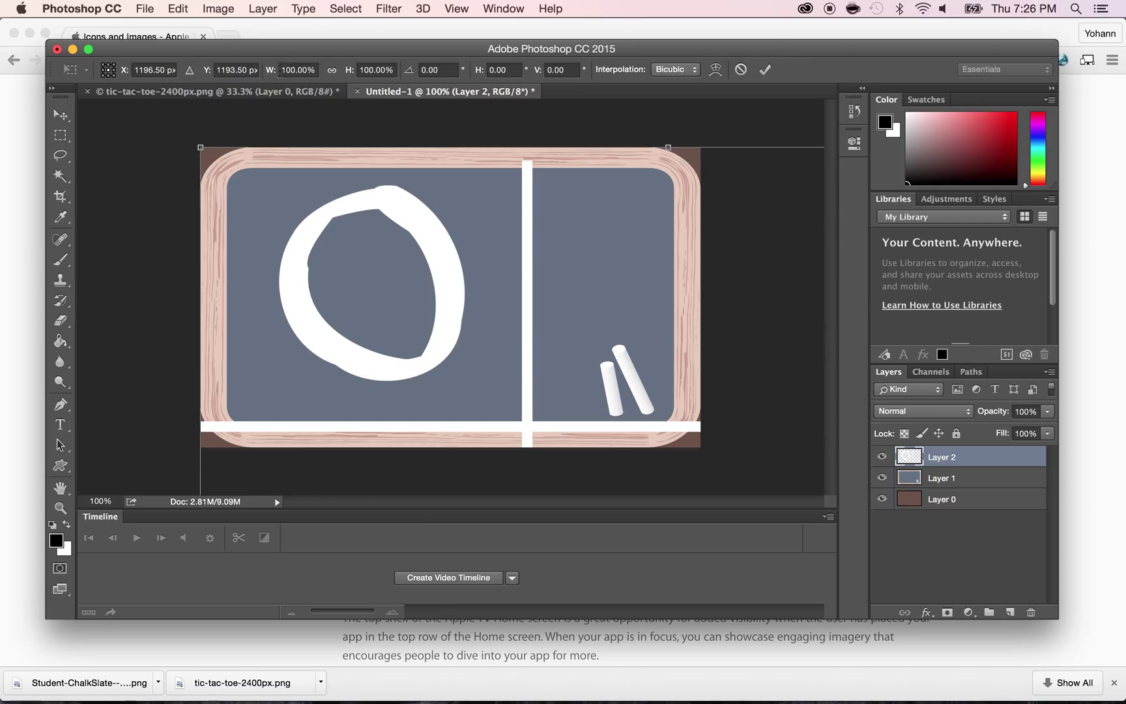
click(326, 70)
click(365, 70)
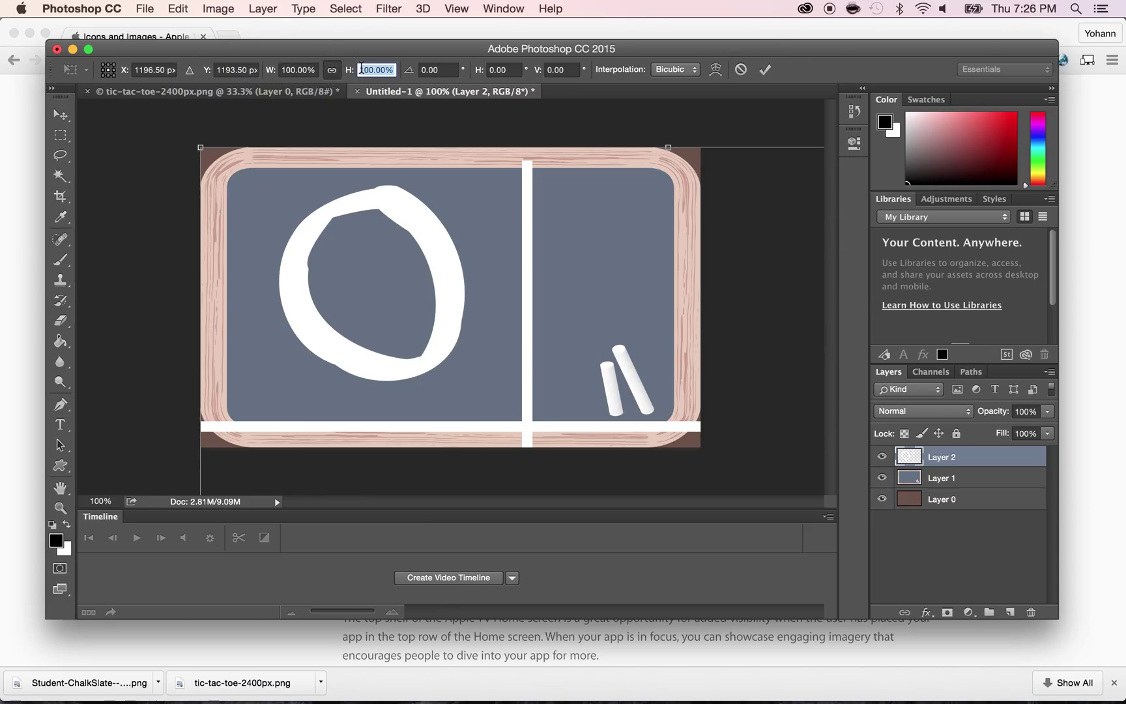
text(40)
drag(590, 468, 371, 193)
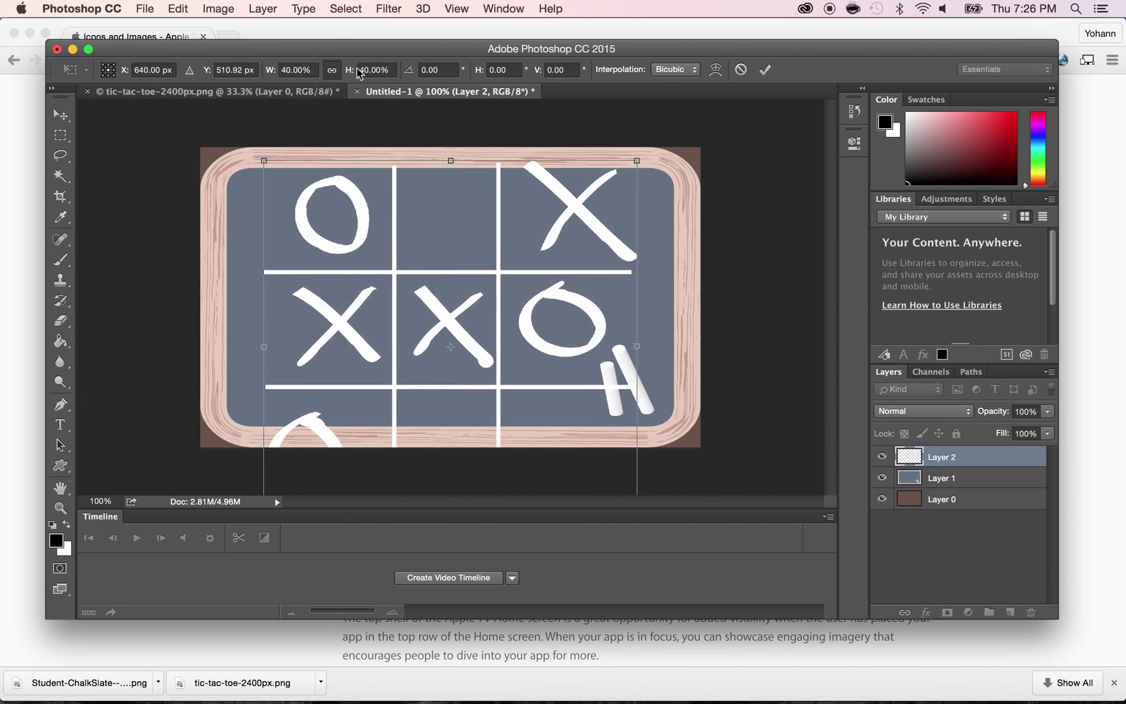
drag(352, 74, 321, 73)
click(331, 70)
drag(438, 318, 435, 267)
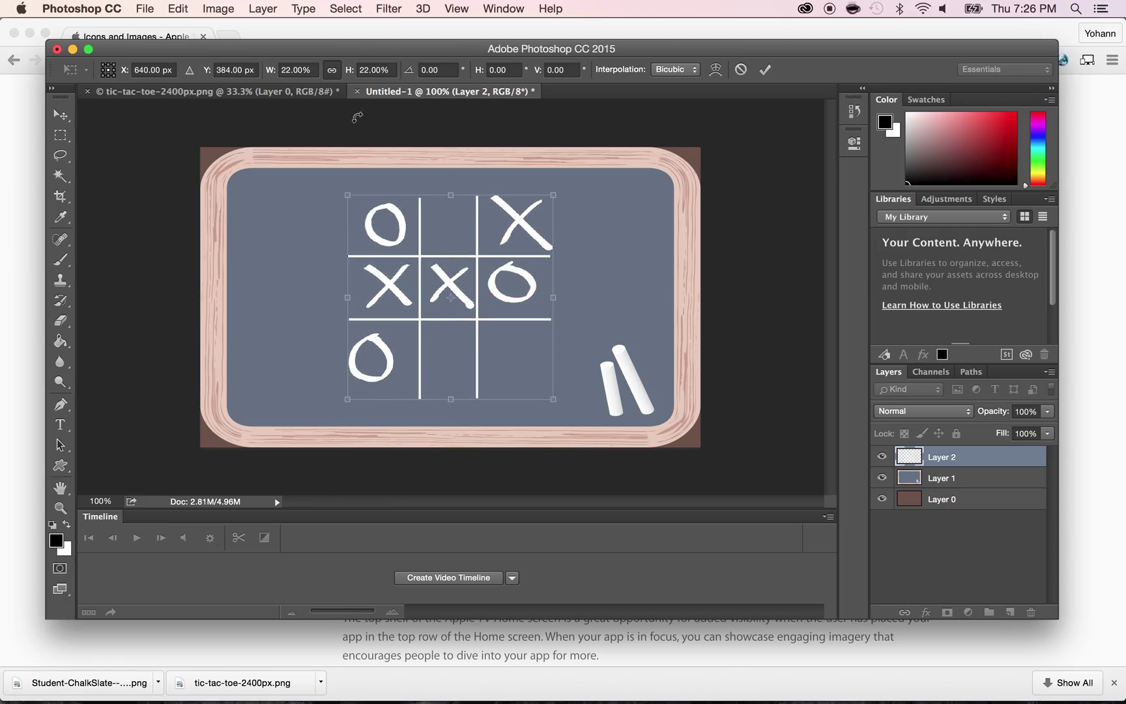
Set the grid's scale to exactly 26% and commit the transform.
click(364, 71)
text(30)
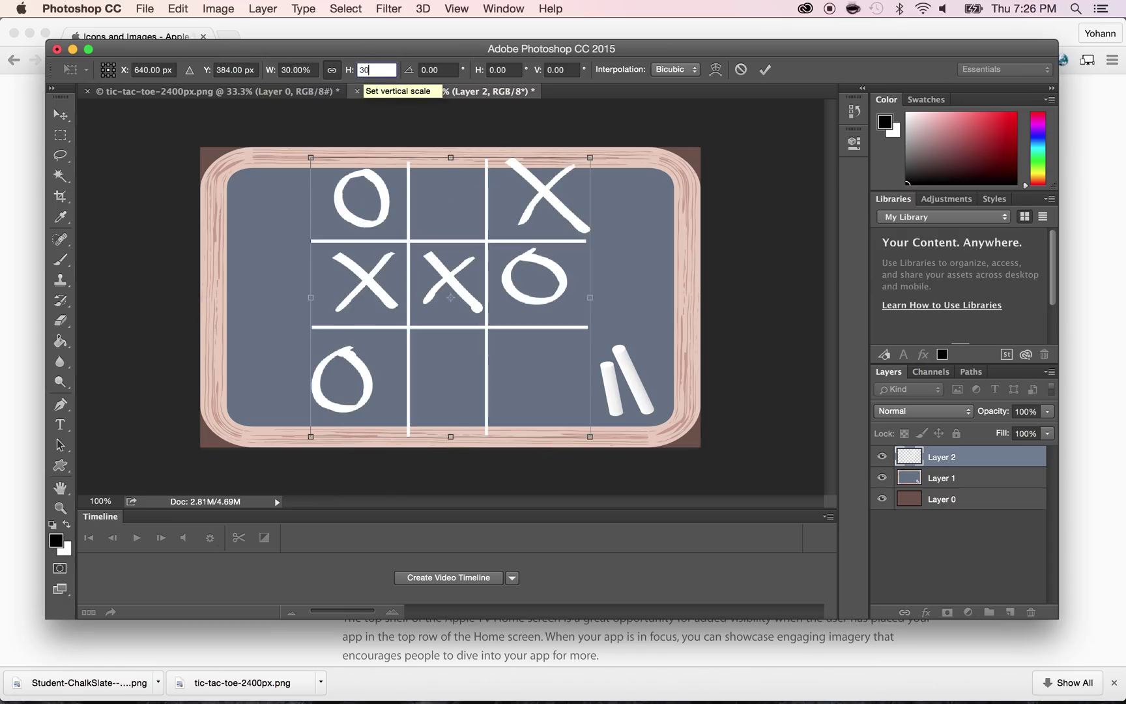
key(BackSpace)
key(BackSpace)
text(26)
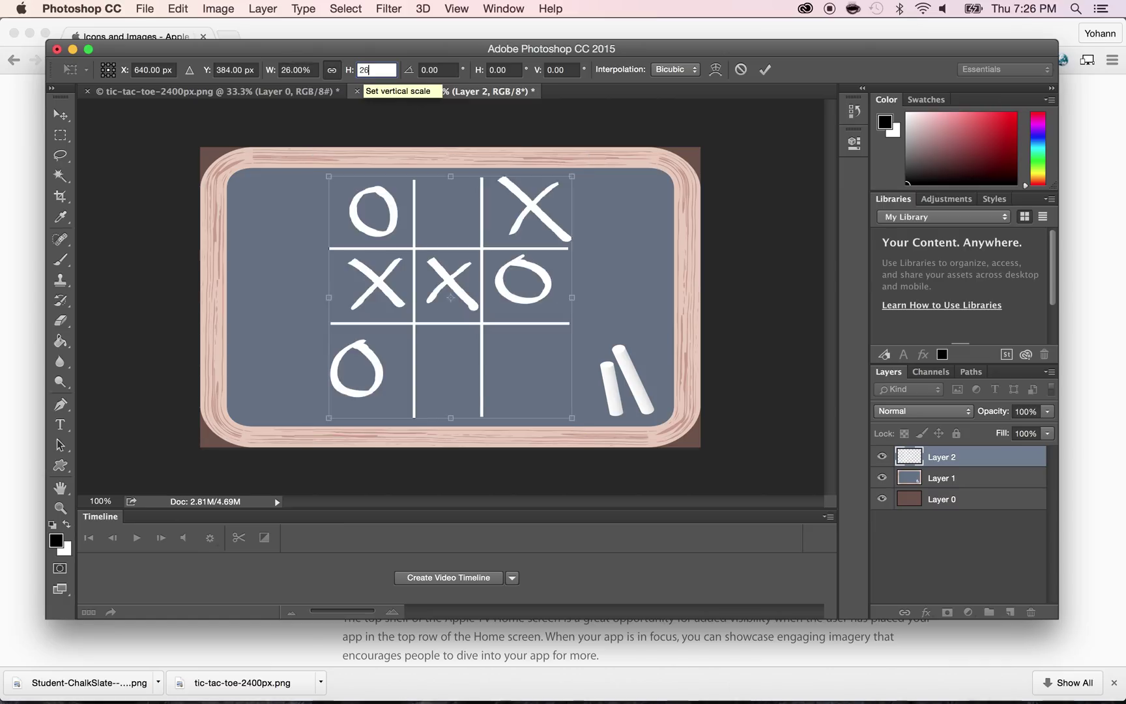
key(Return)
key(Return)
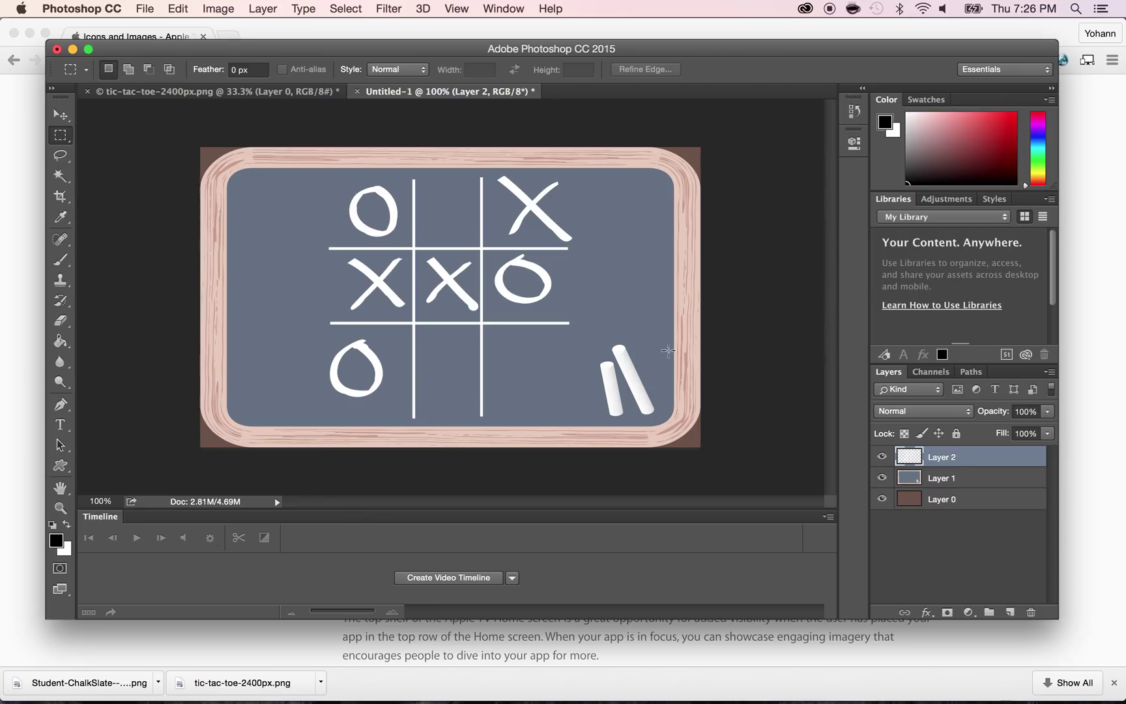
Merge Layer 0 and Layer 1 into one board layer.
click(963, 481)
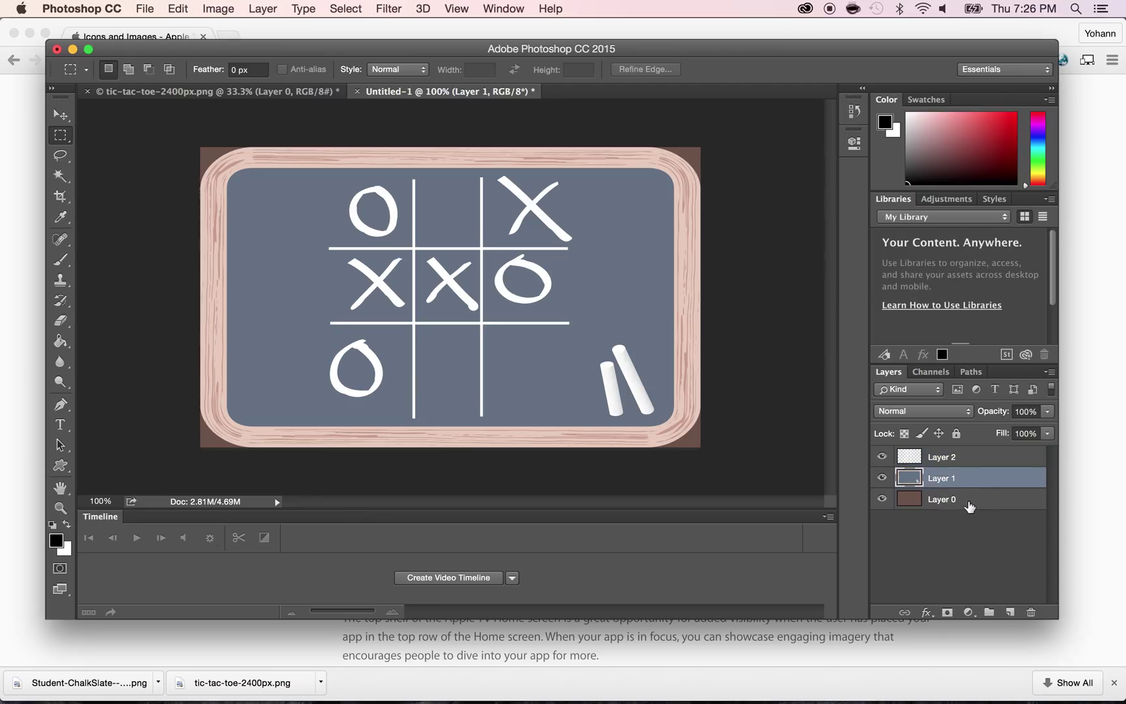
shift+click(970, 502)
key(super+e)
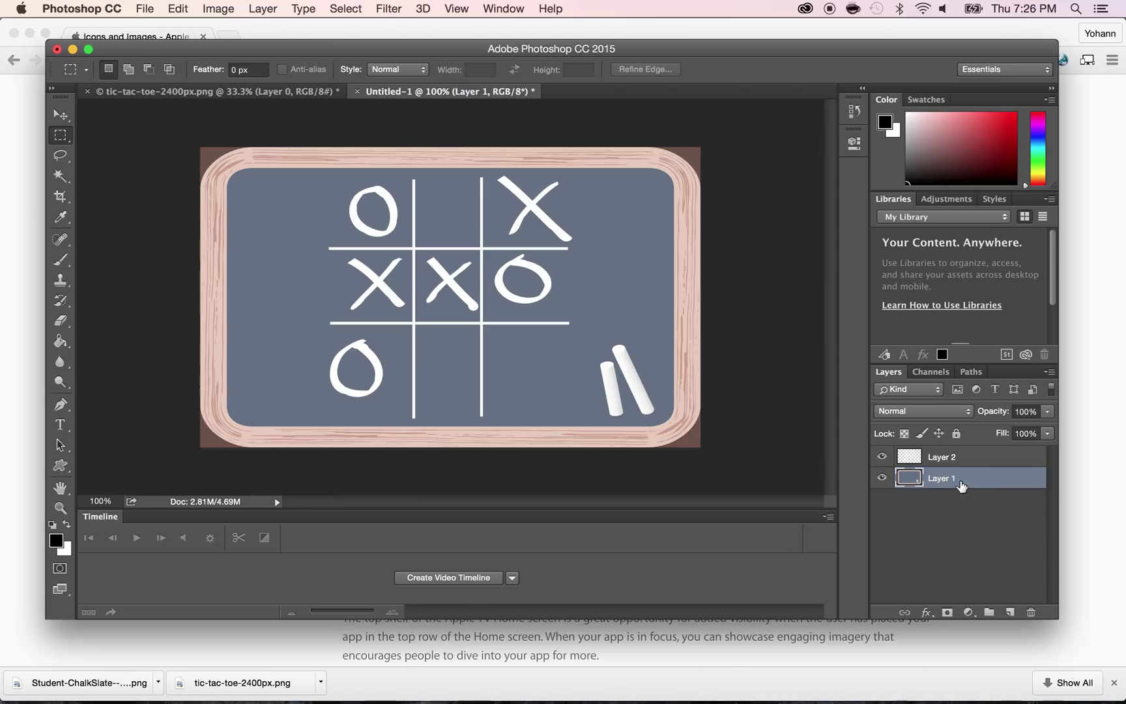
On Layer 2, marquee-select the top-left O, top-right X, middle-right O and centre X.
click(958, 462)
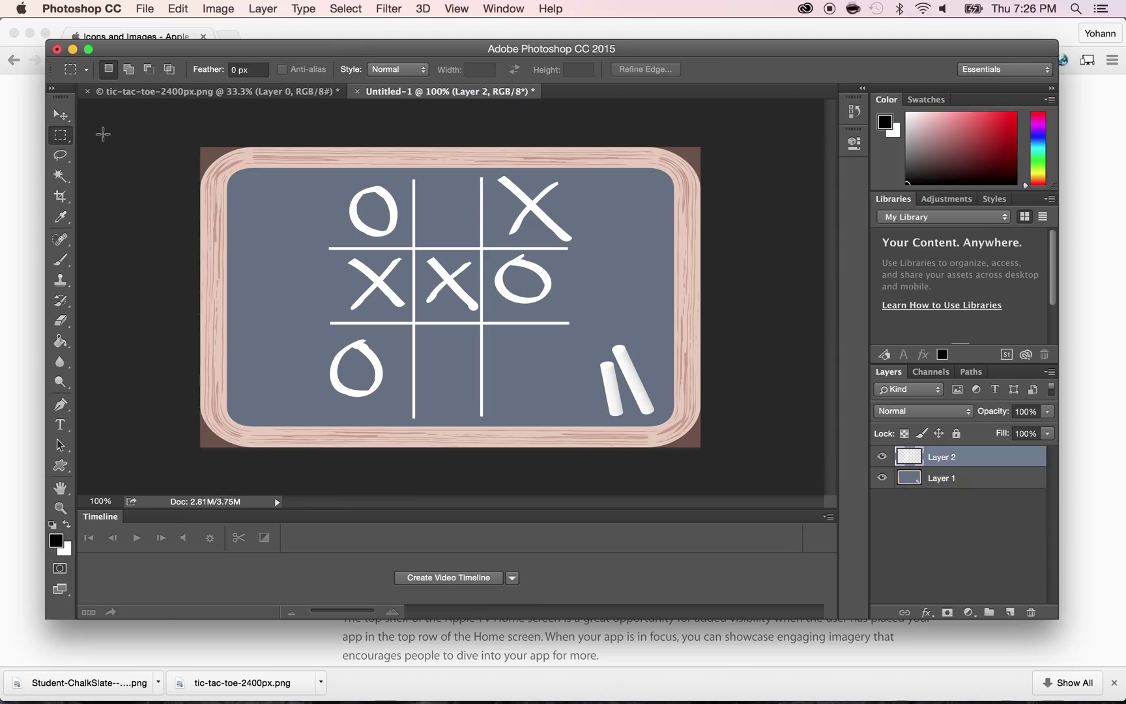
drag(341, 184, 401, 238)
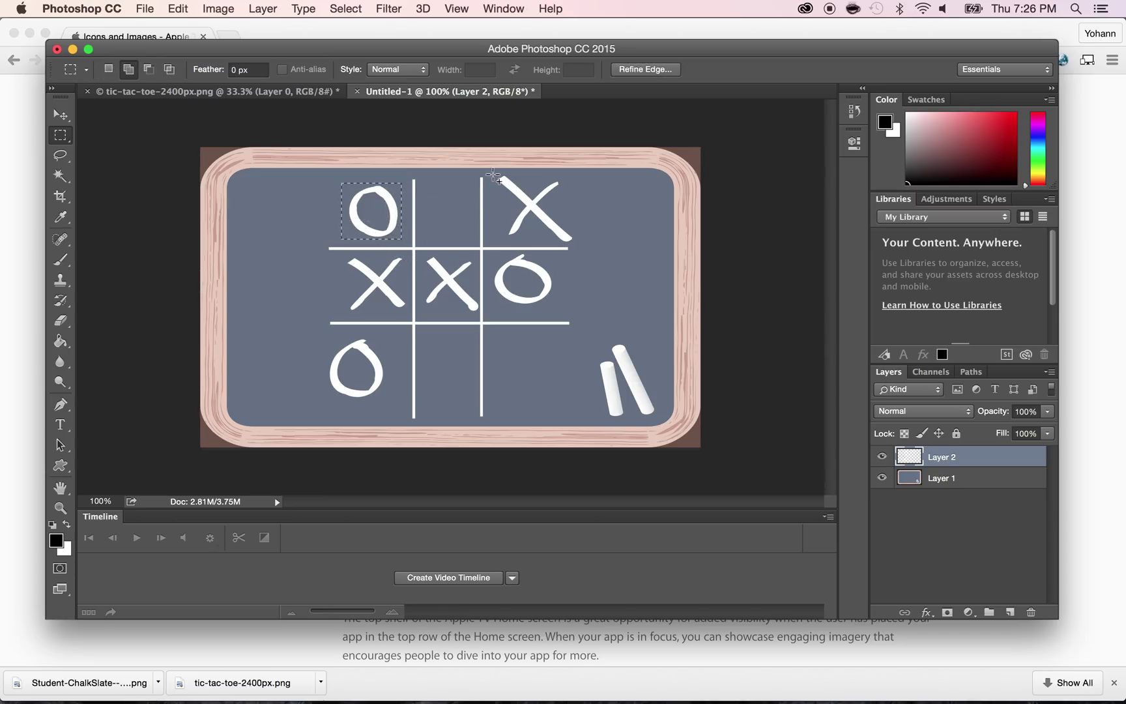
drag(493, 174, 588, 244)
drag(487, 253, 557, 310)
drag(418, 250, 479, 319)
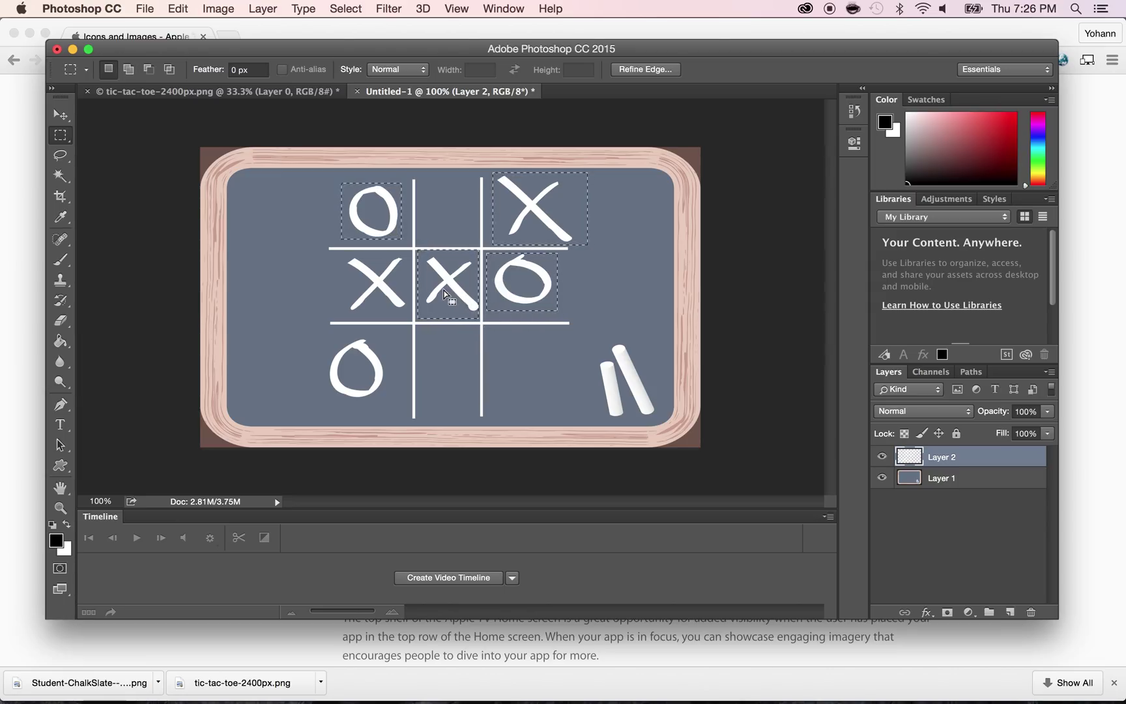
Add the bottom-left O and middle-left X, then cut and paste the six marks onto Layer 3.
key(alt)
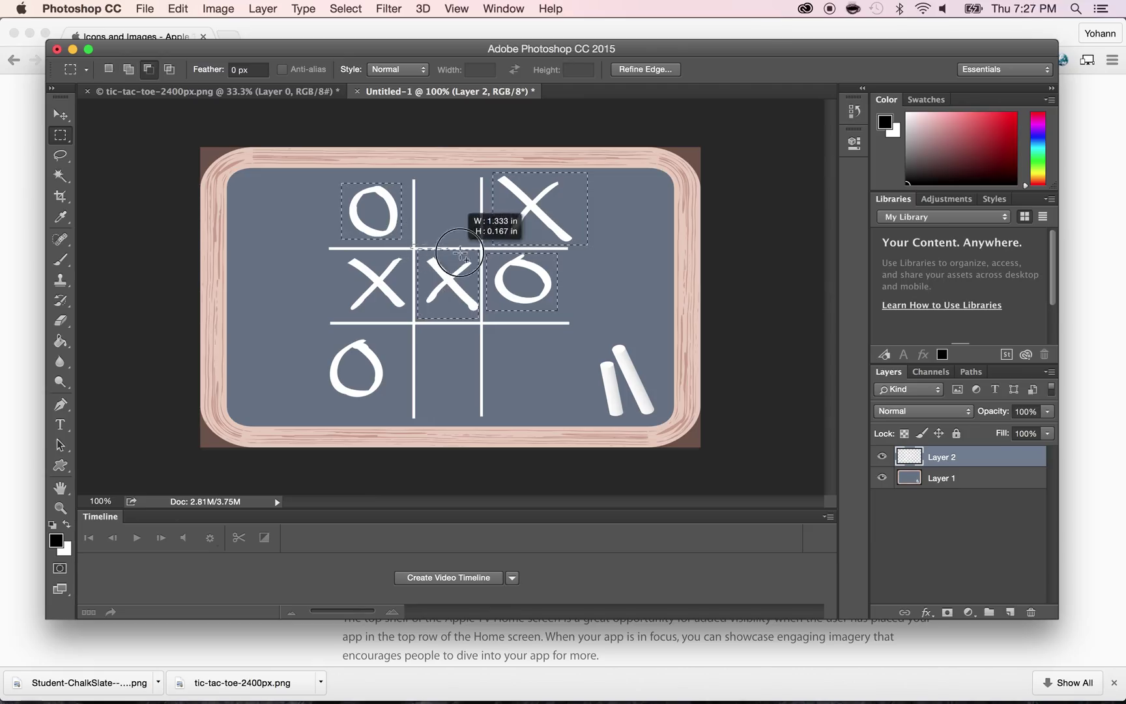
drag(483, 256, 481, 257)
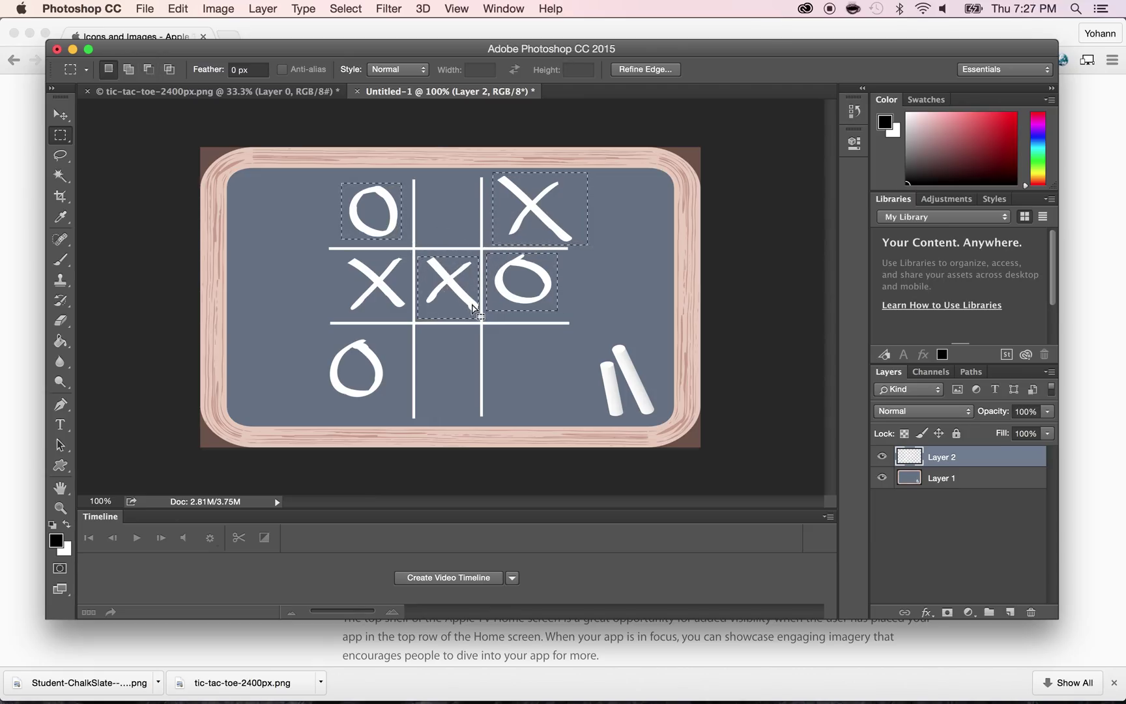
key(shift)
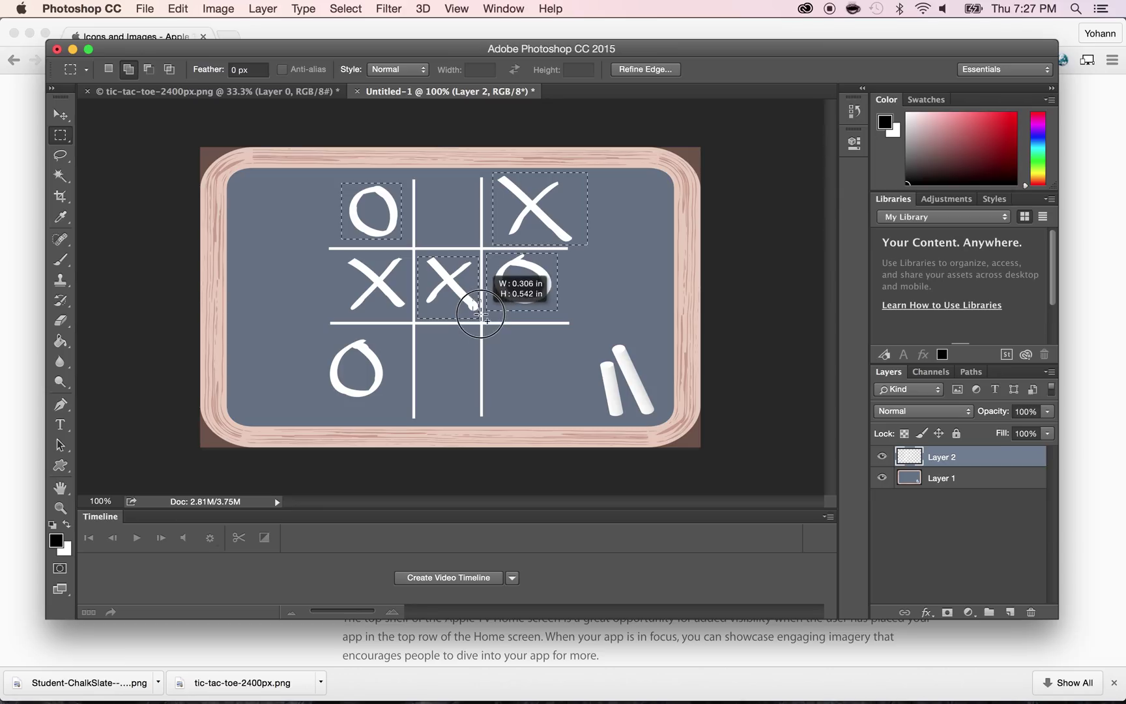
drag(480, 317, 480, 319)
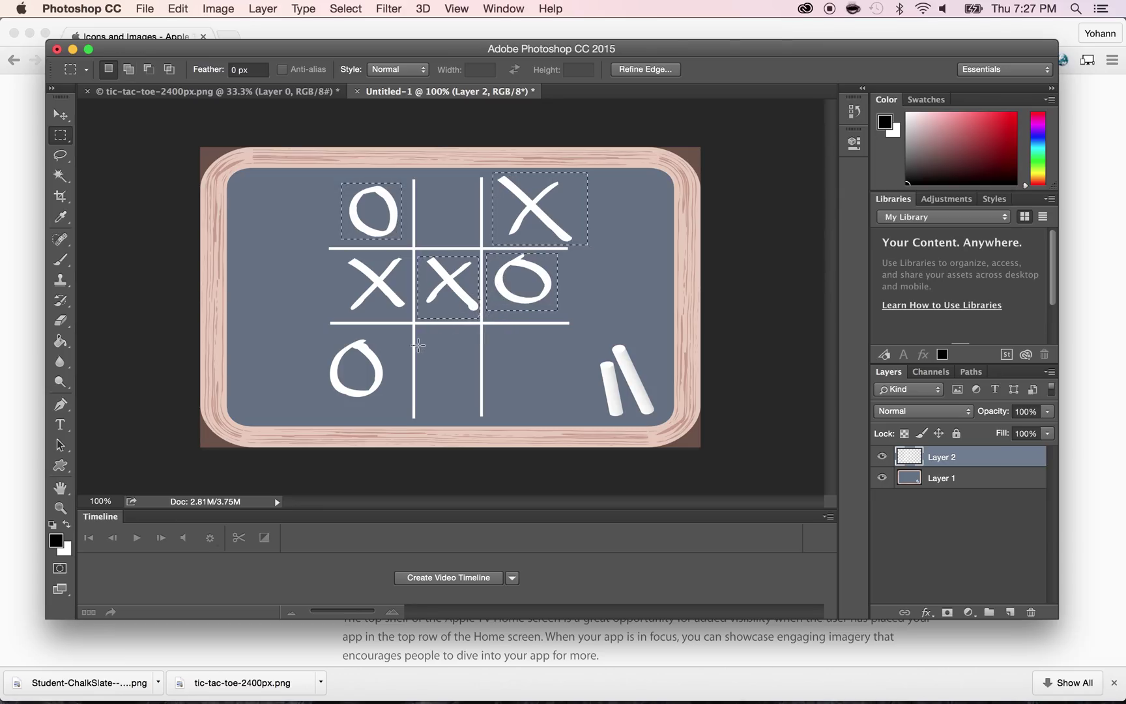
key(shift)
drag(315, 336, 385, 404)
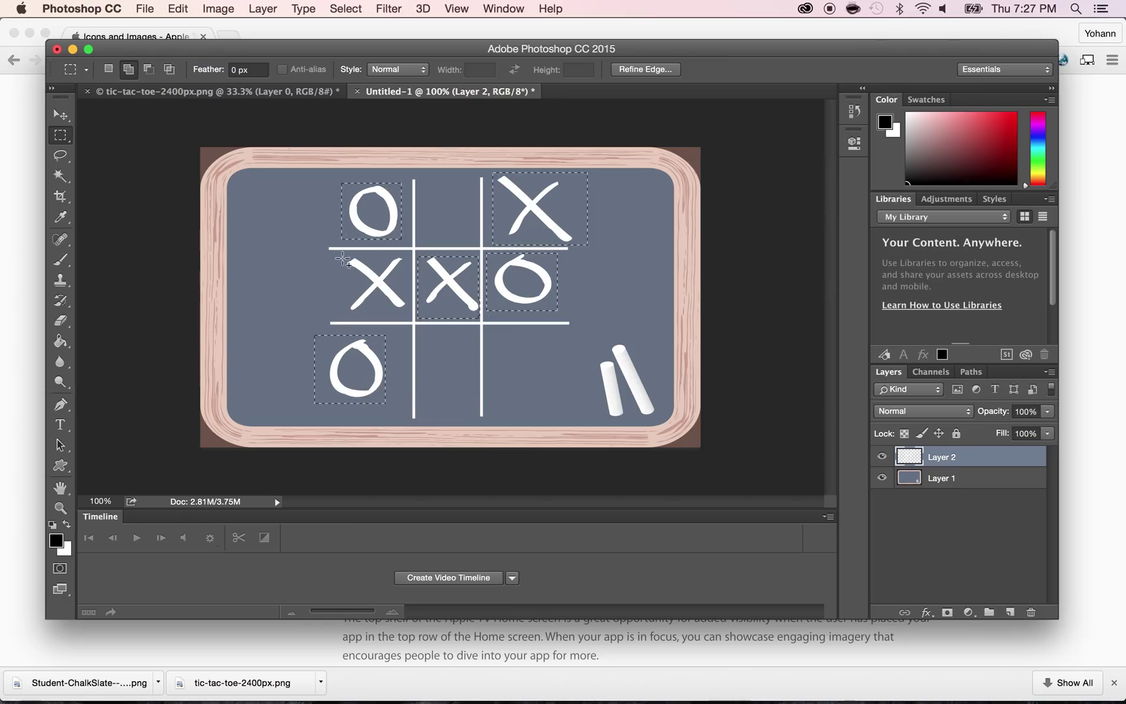
drag(342, 253, 409, 320)
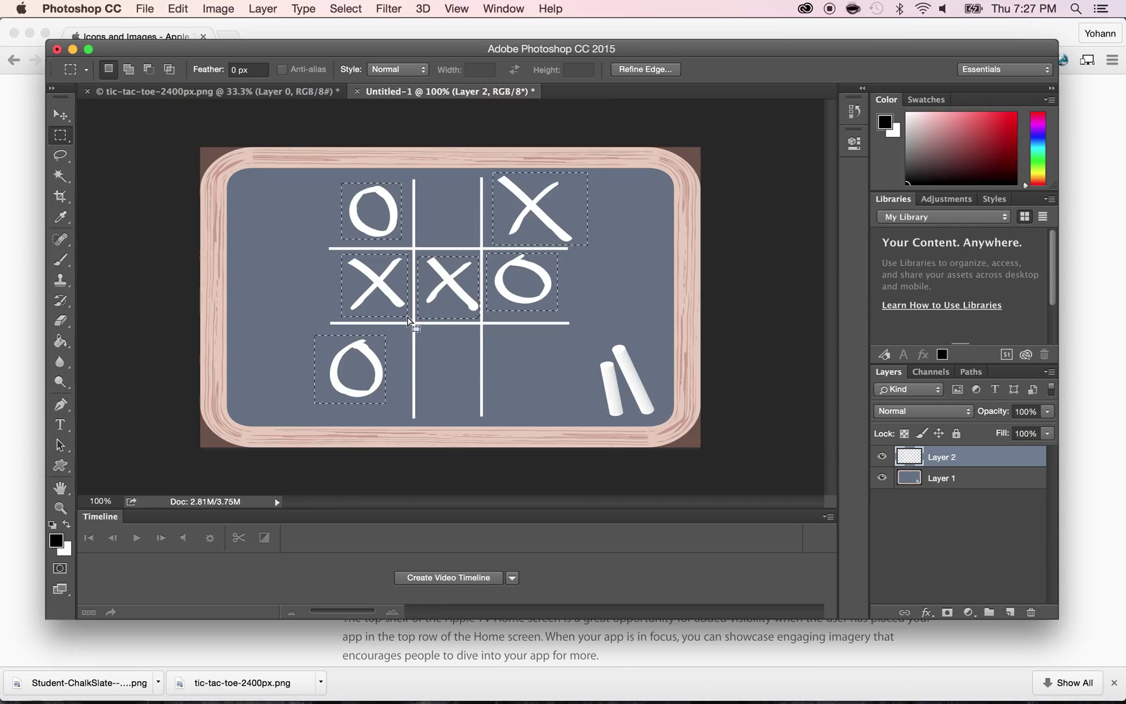
key(super+x)
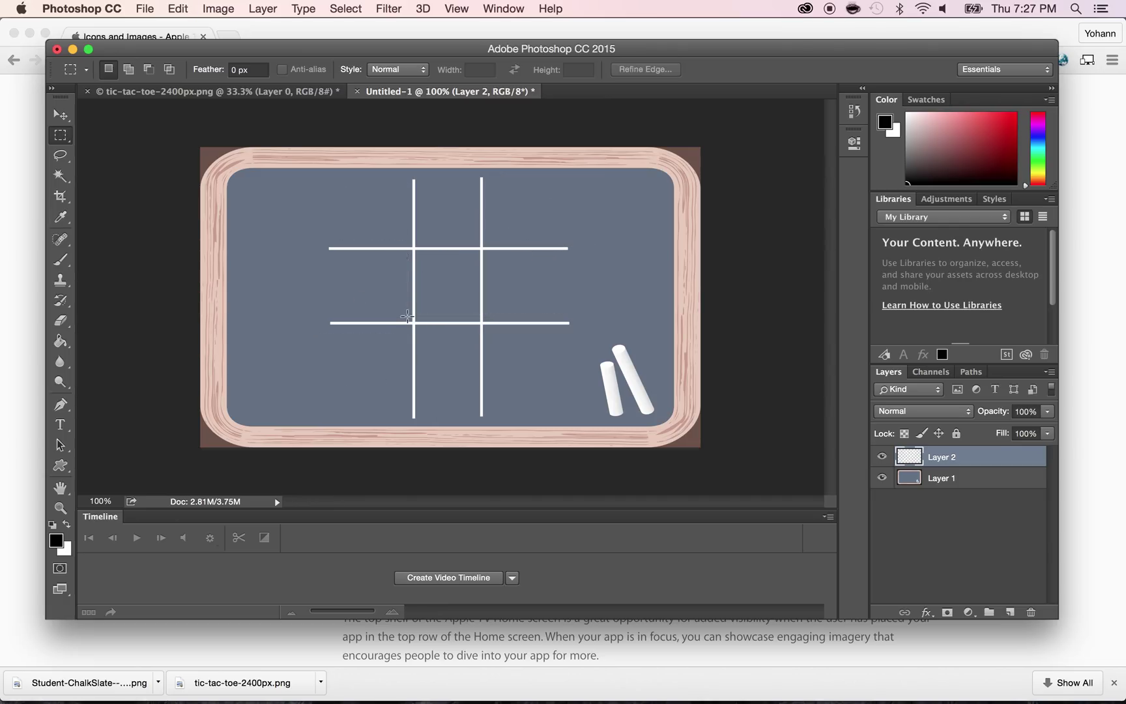
key(super+v)
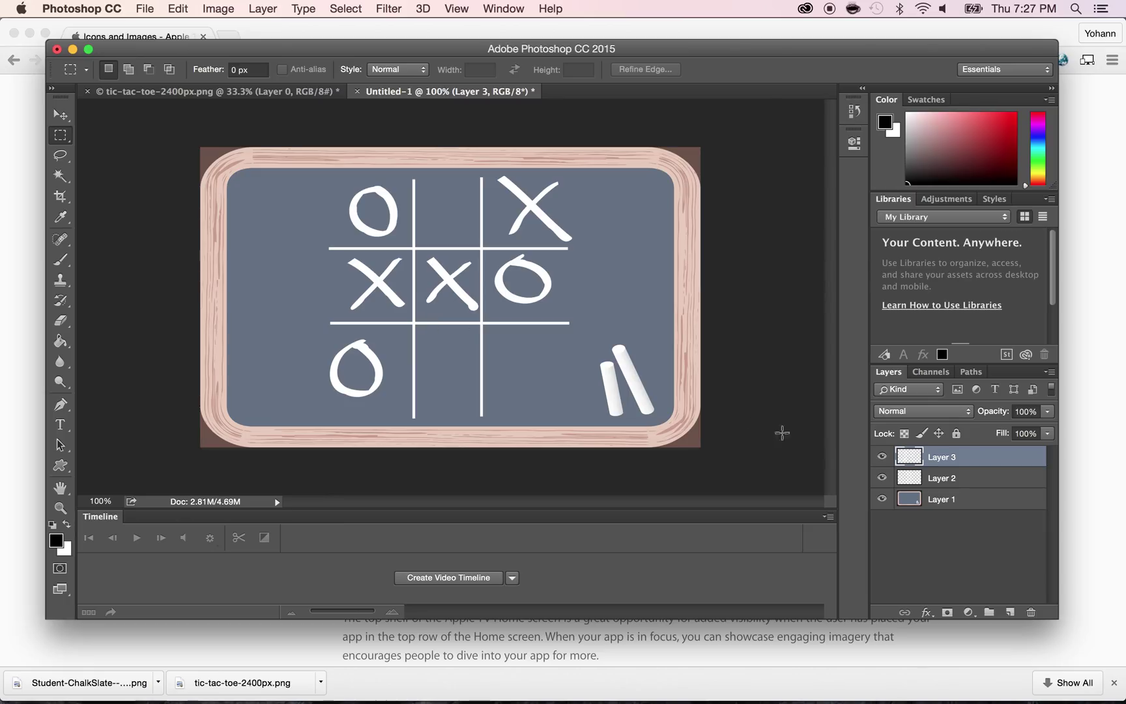
Rename the grid layer, Layer 2, to 'lines'.
double_click(935, 480)
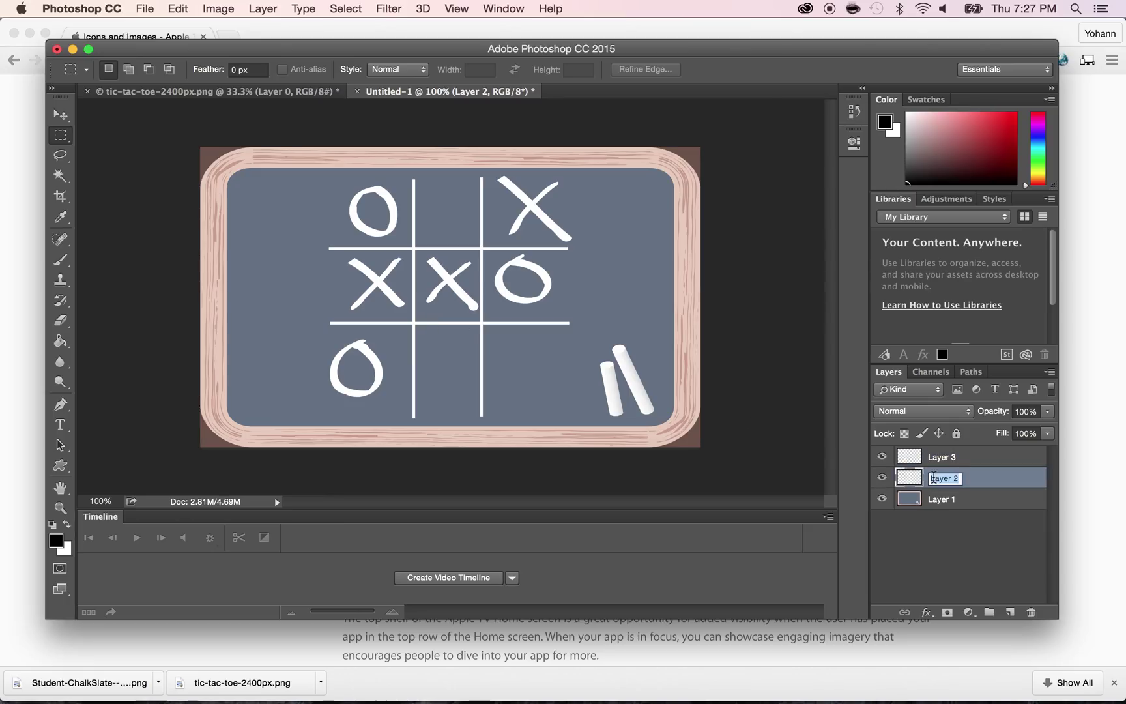
text(board)
double_click(942, 478)
key(BackSpace)
key(Return)
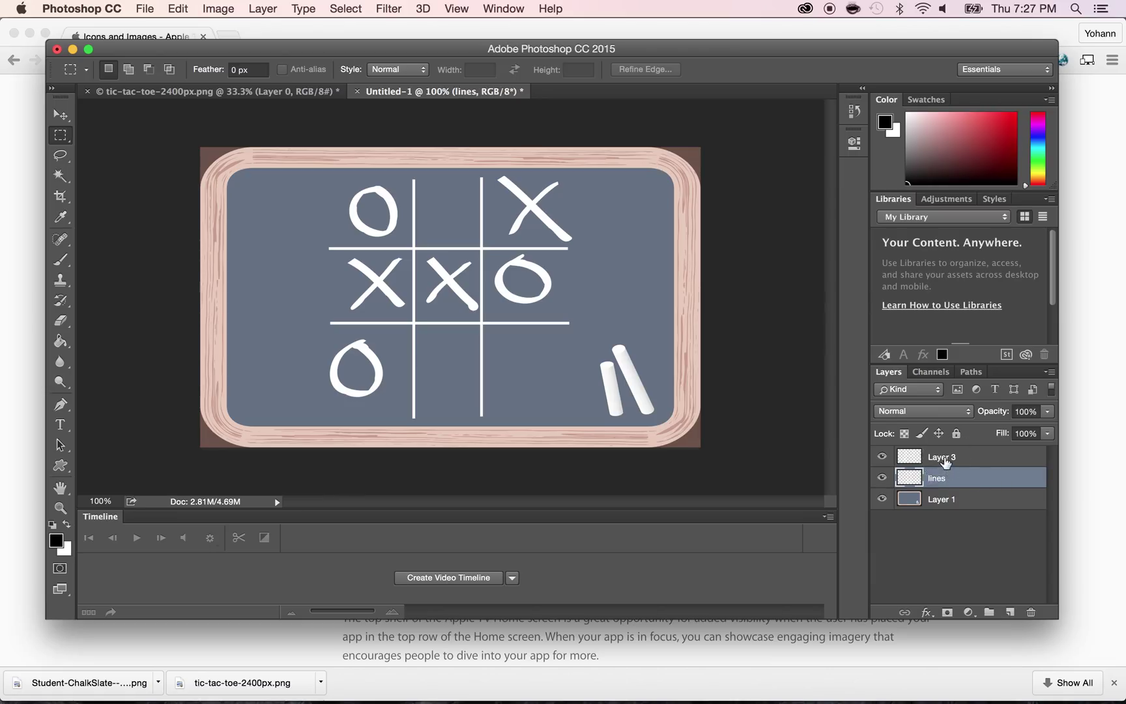
Rename the marks layer, Layer 3, to 'circles and crosses'.
double_click(942, 457)
text(circles )
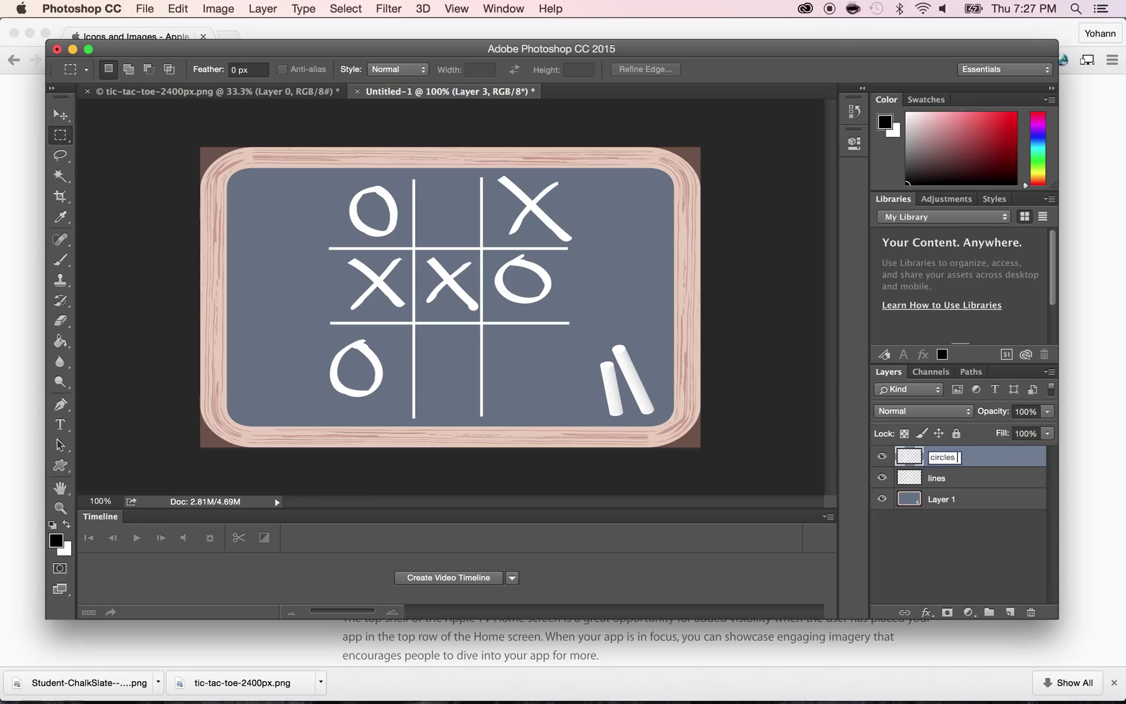
text(and crosses)
key(Return)
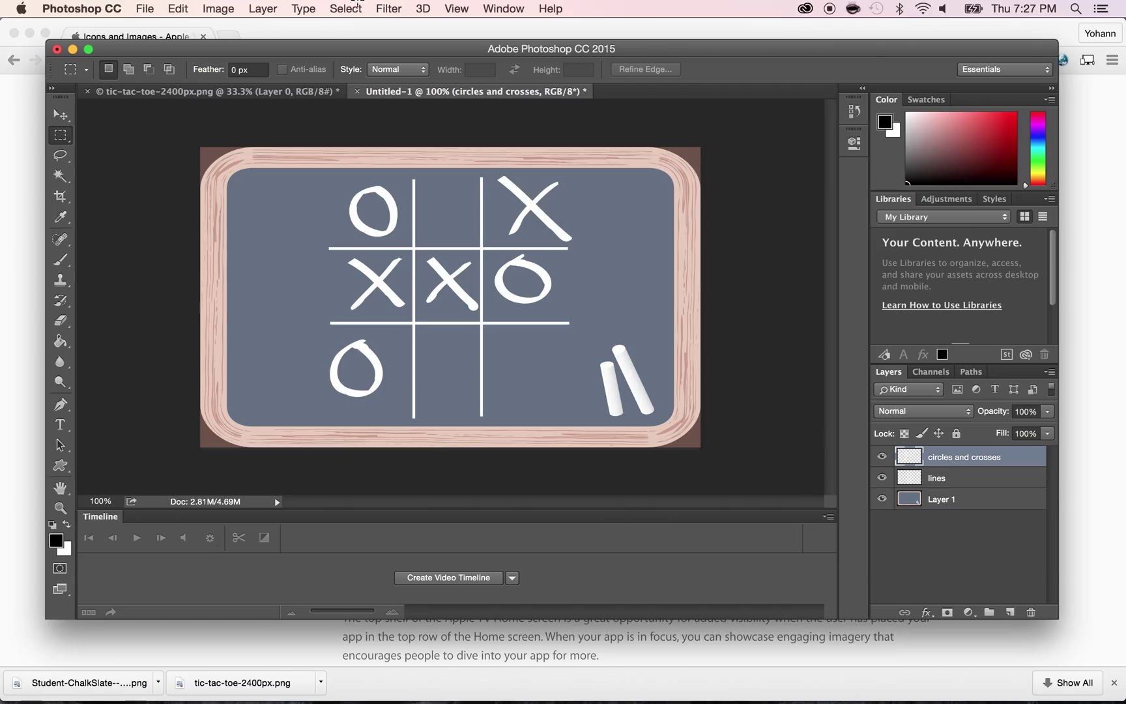
click(144, 8)
Hide the lines and board background layers so only the circles and crosses show.
key(Escape)
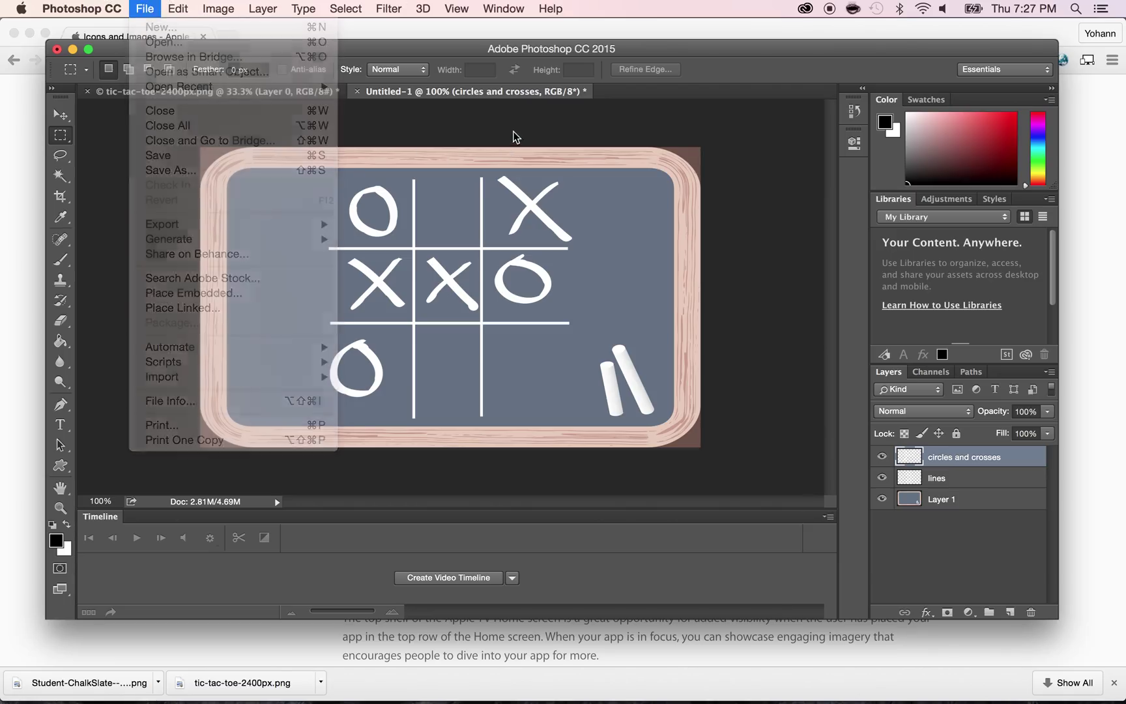
click(882, 478)
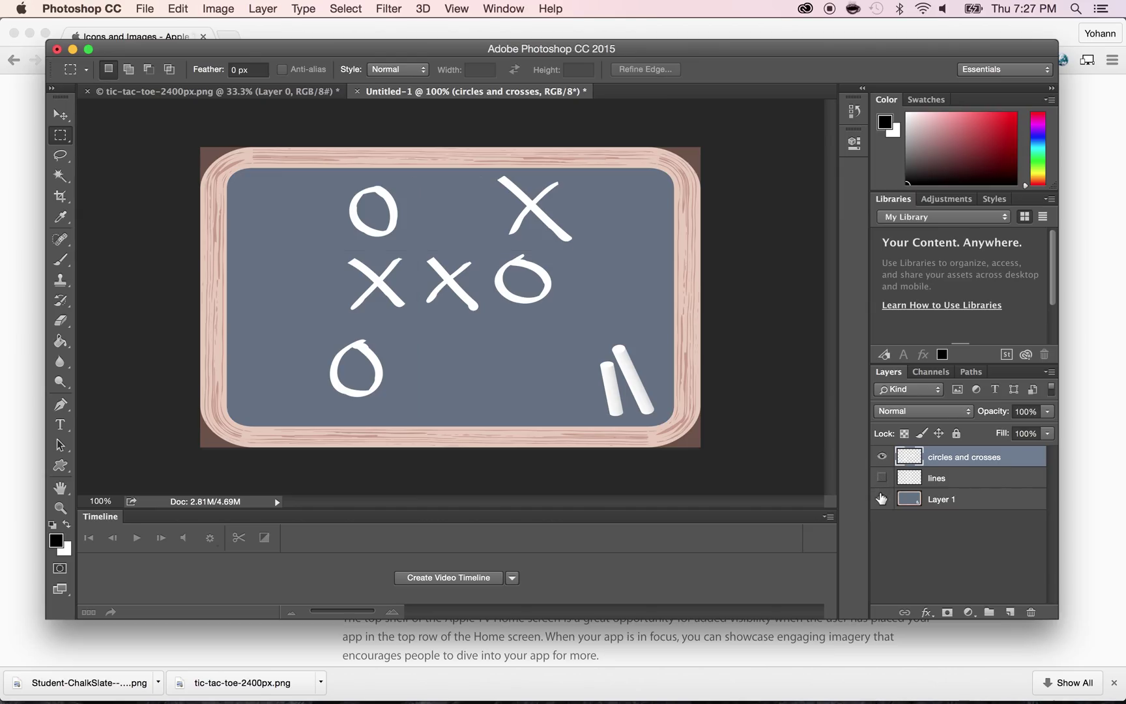
click(882, 498)
Save a PNG copy named crosses.png with Smallest/Slow compression.
click(144, 8)
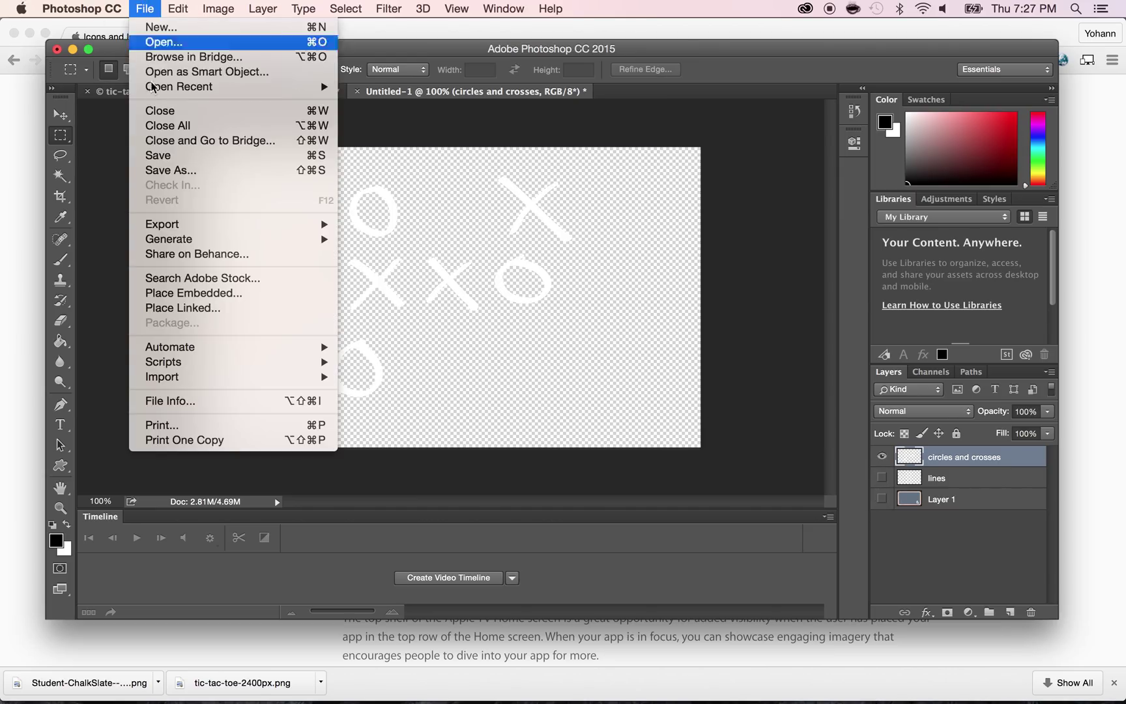
click(150, 171)
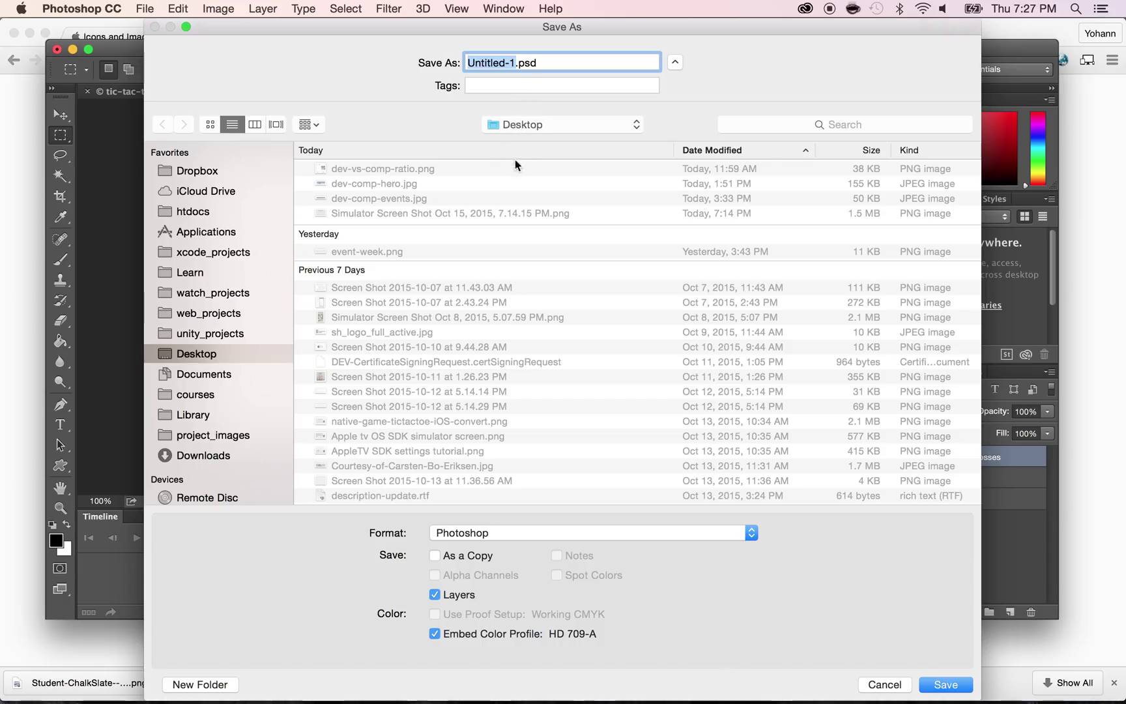
click(434, 555)
click(440, 534)
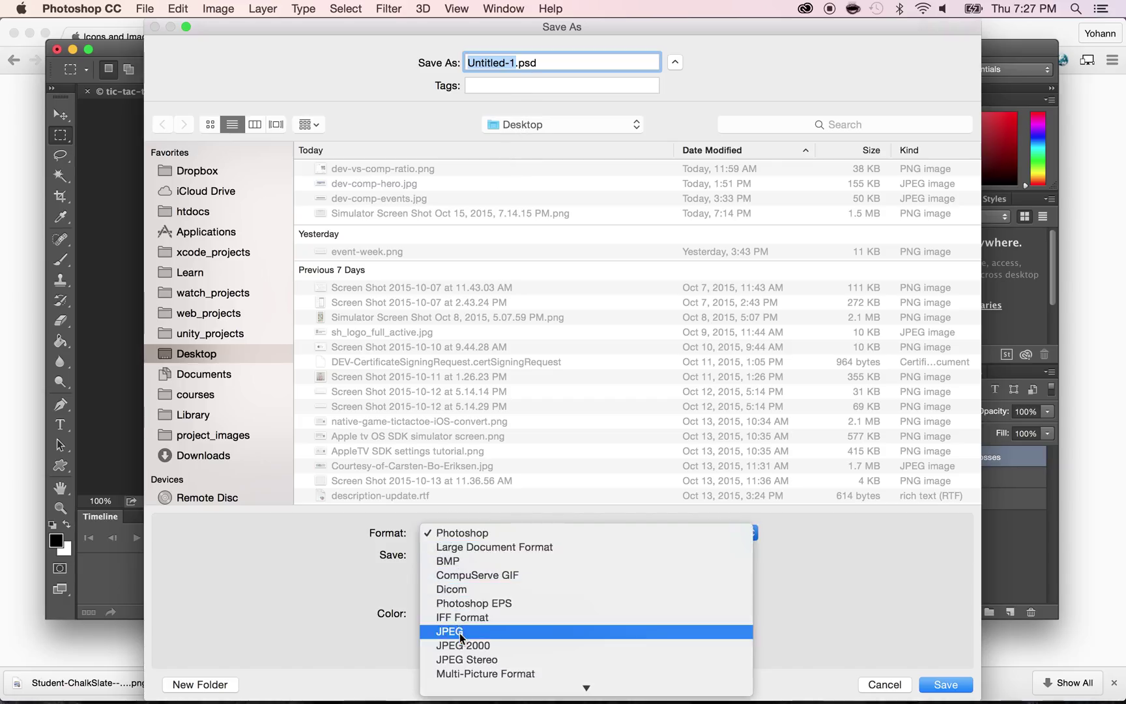
scroll(460, 633, down, 5)
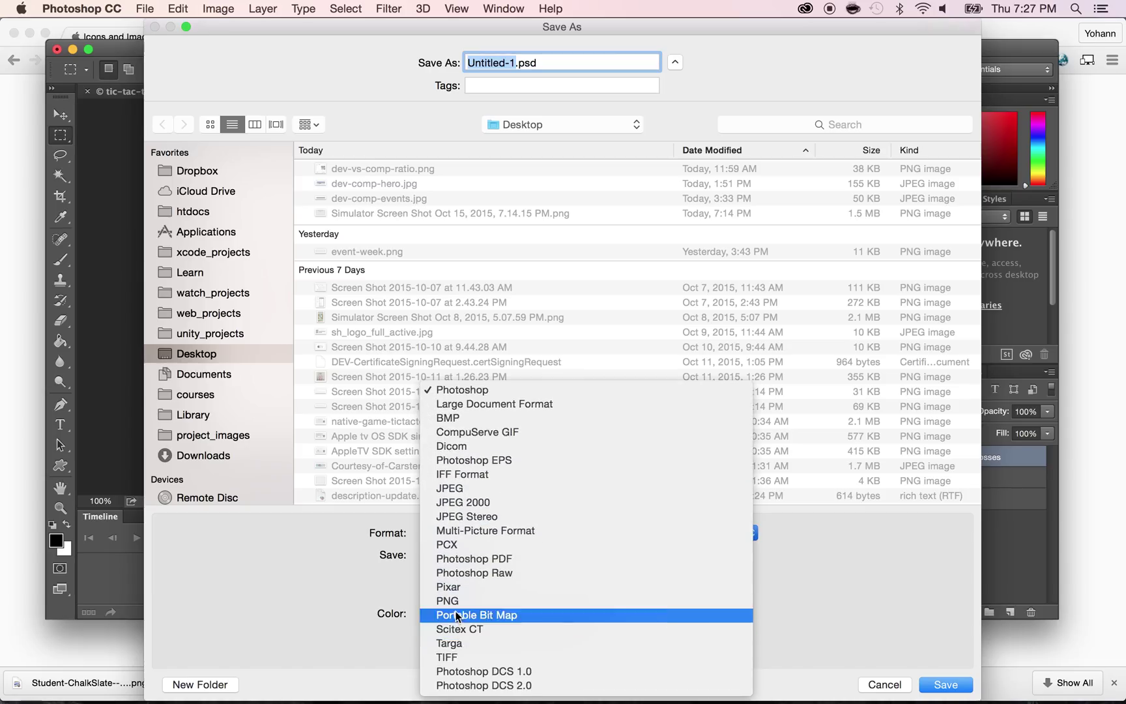
click(456, 605)
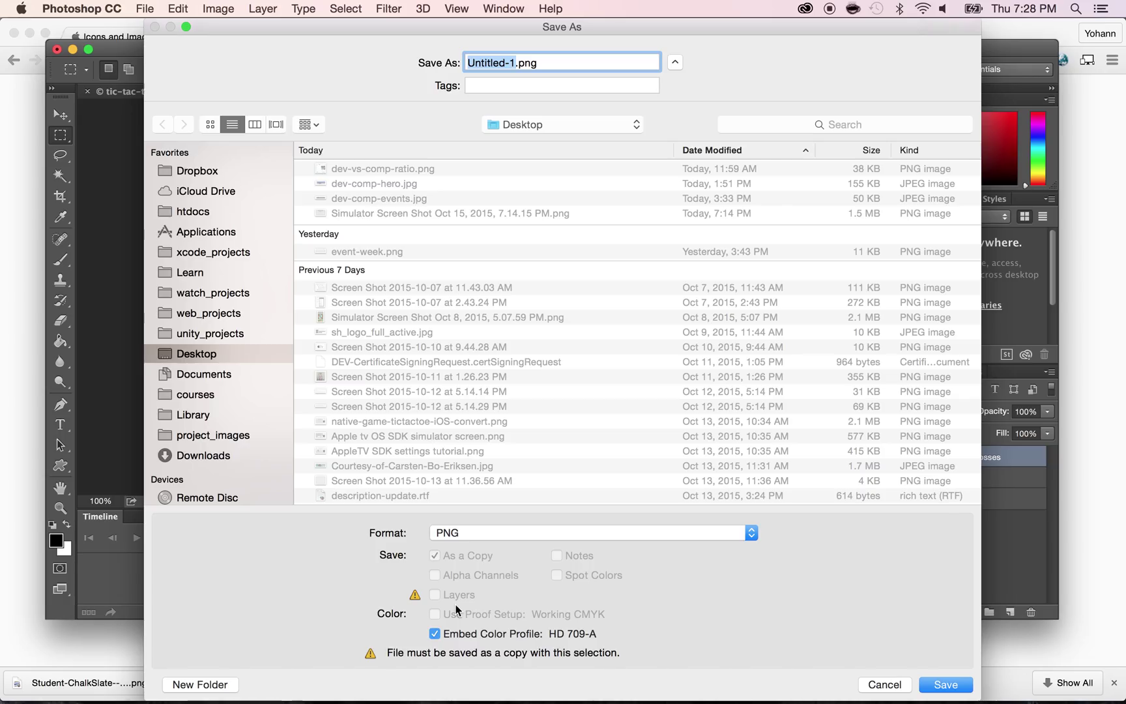
text(crosses)
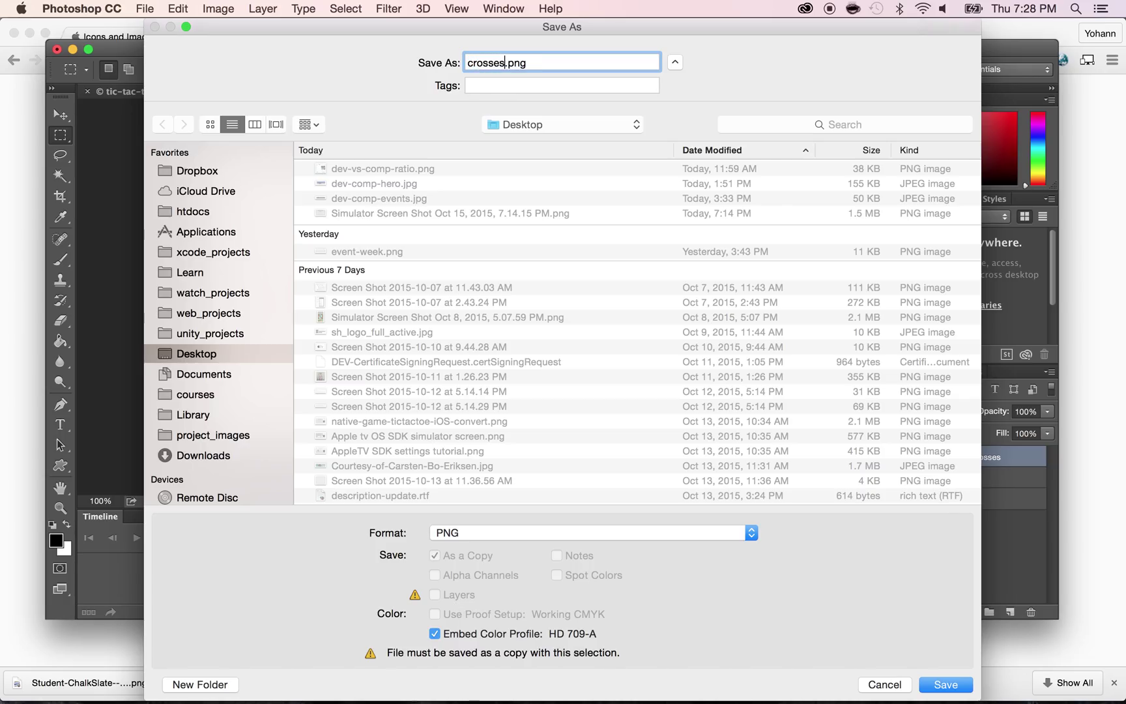
key(Return)
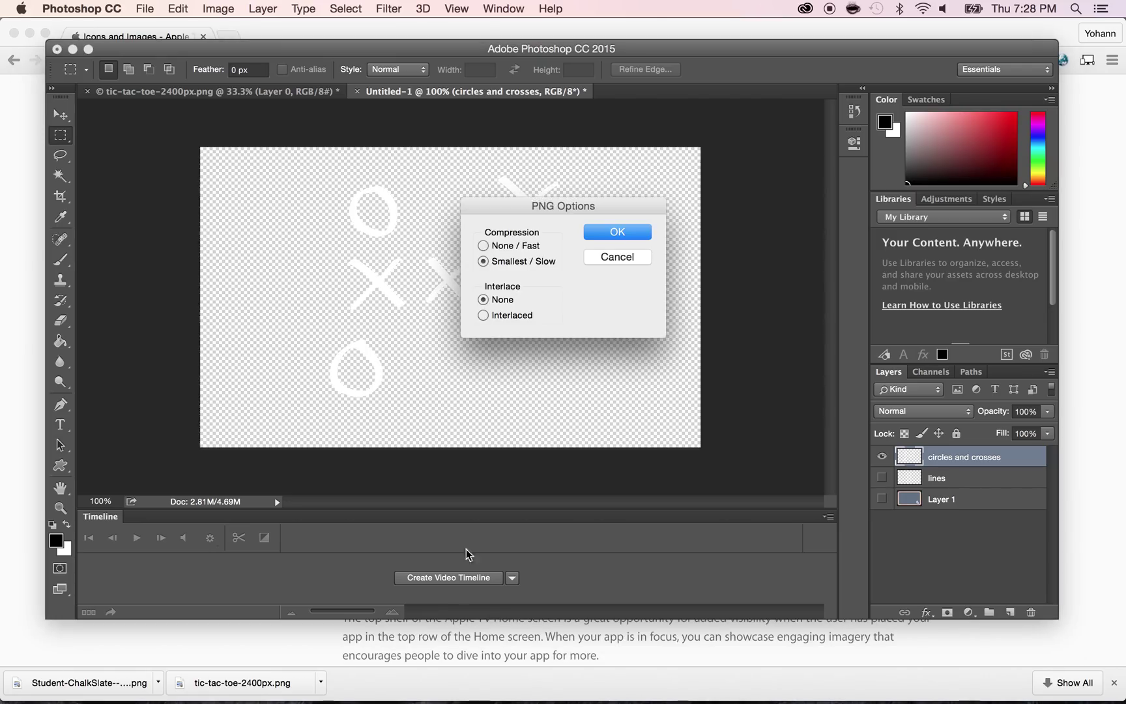
click(616, 232)
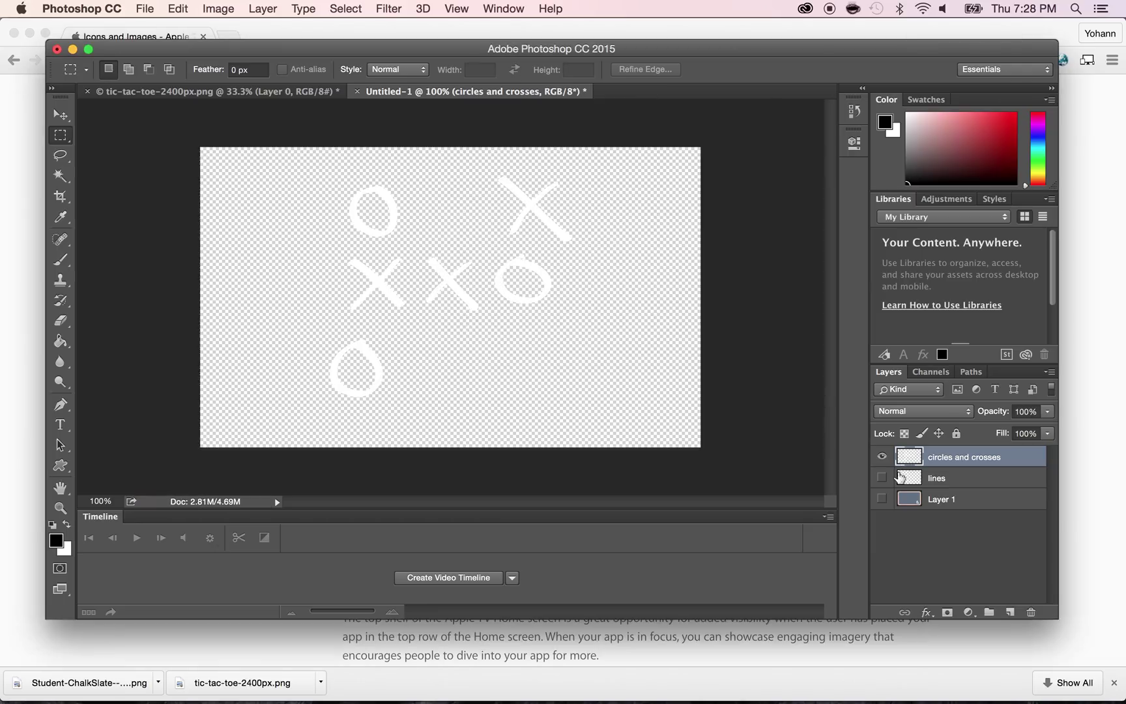
Show only the grid lines layer and set the Save for Web format to PNG-24.
click(882, 477)
click(882, 457)
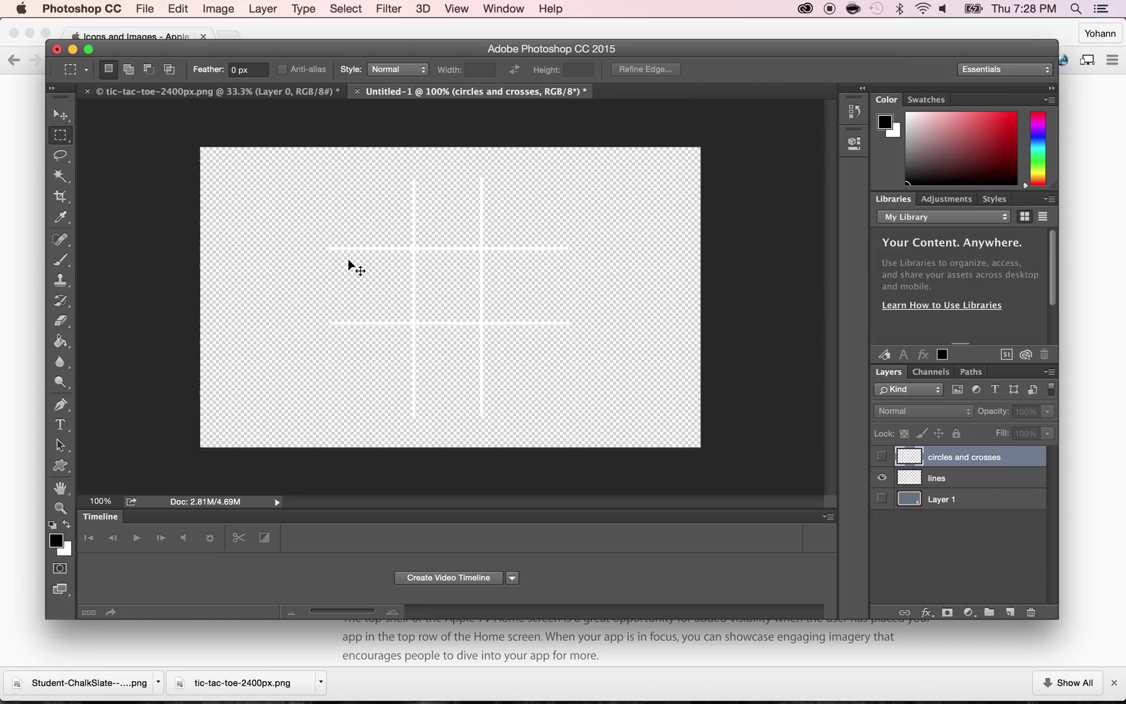
key(super+alt+shift+s)
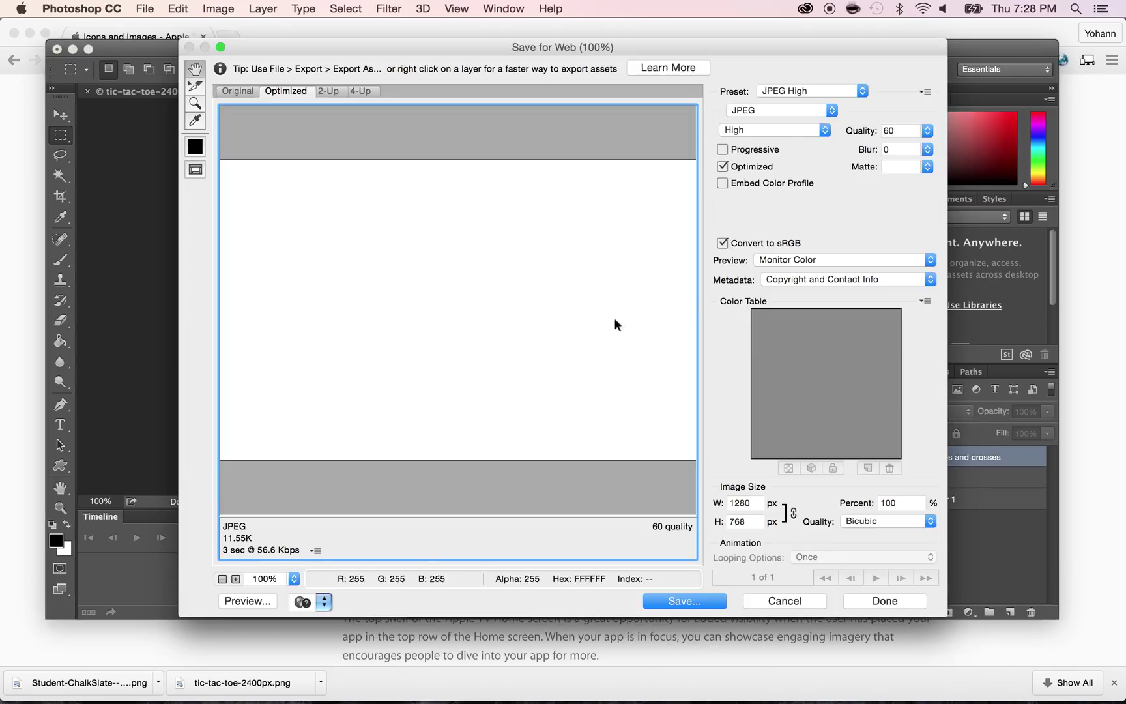
click(824, 116)
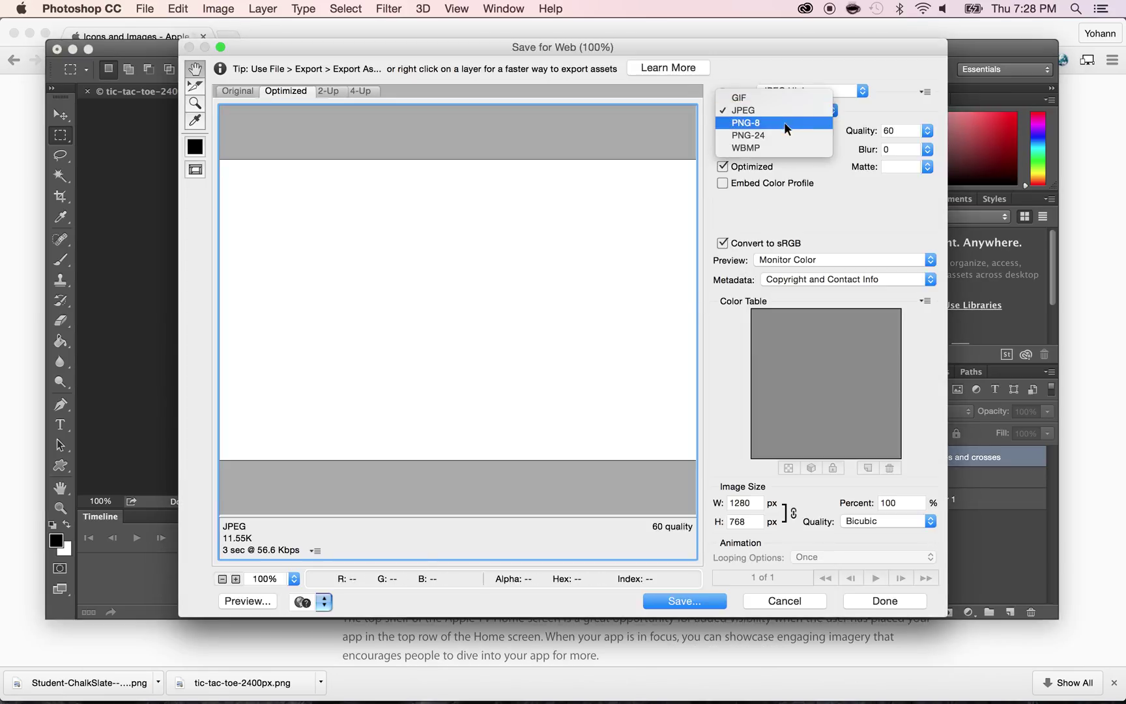
click(784, 134)
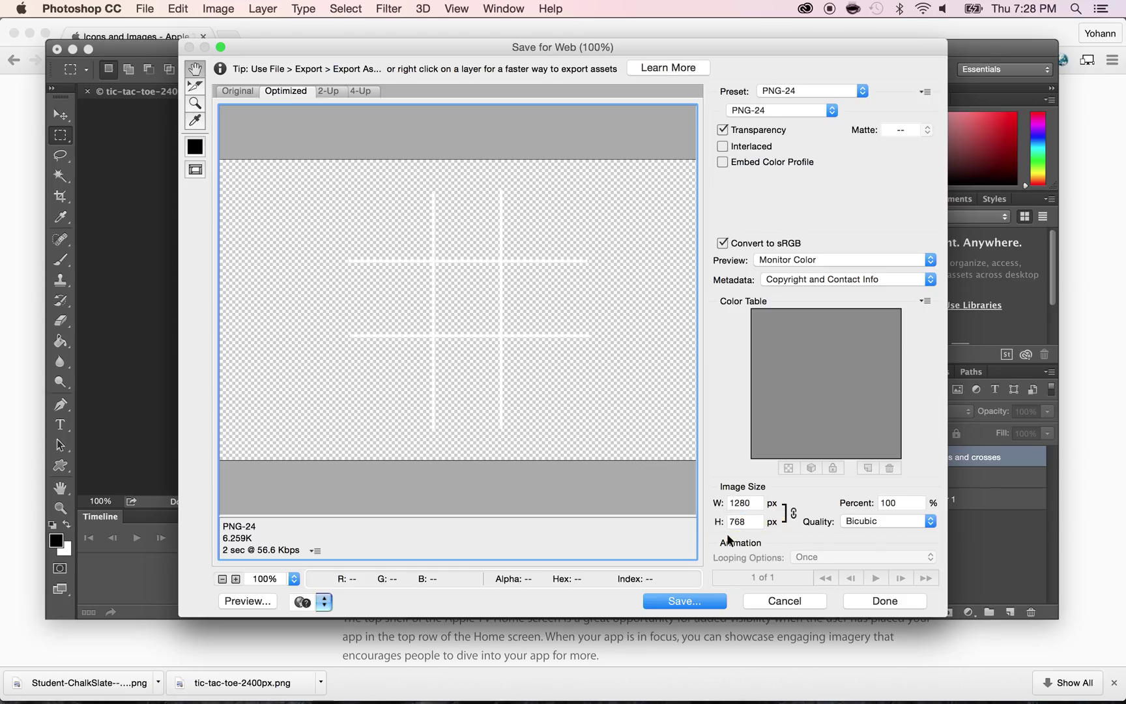
Confirm the 1280×768 icon size and save the PNG-24 export as lines.png.
key(super+Tab)
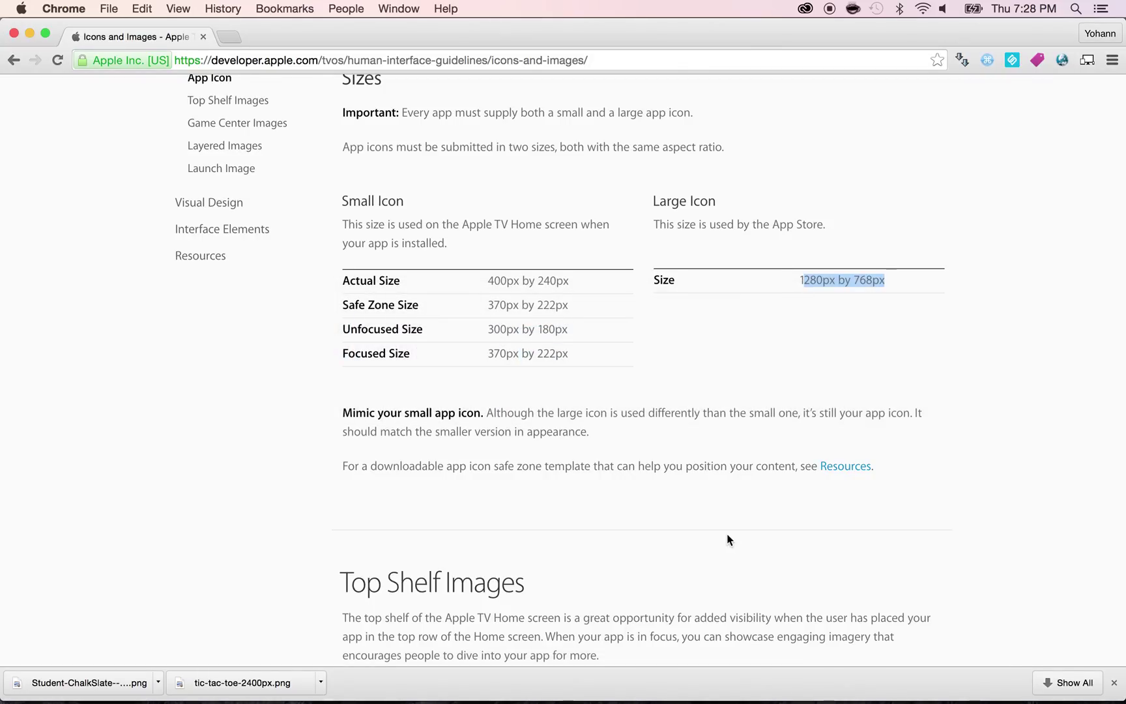
key(super+Tab)
click(684, 601)
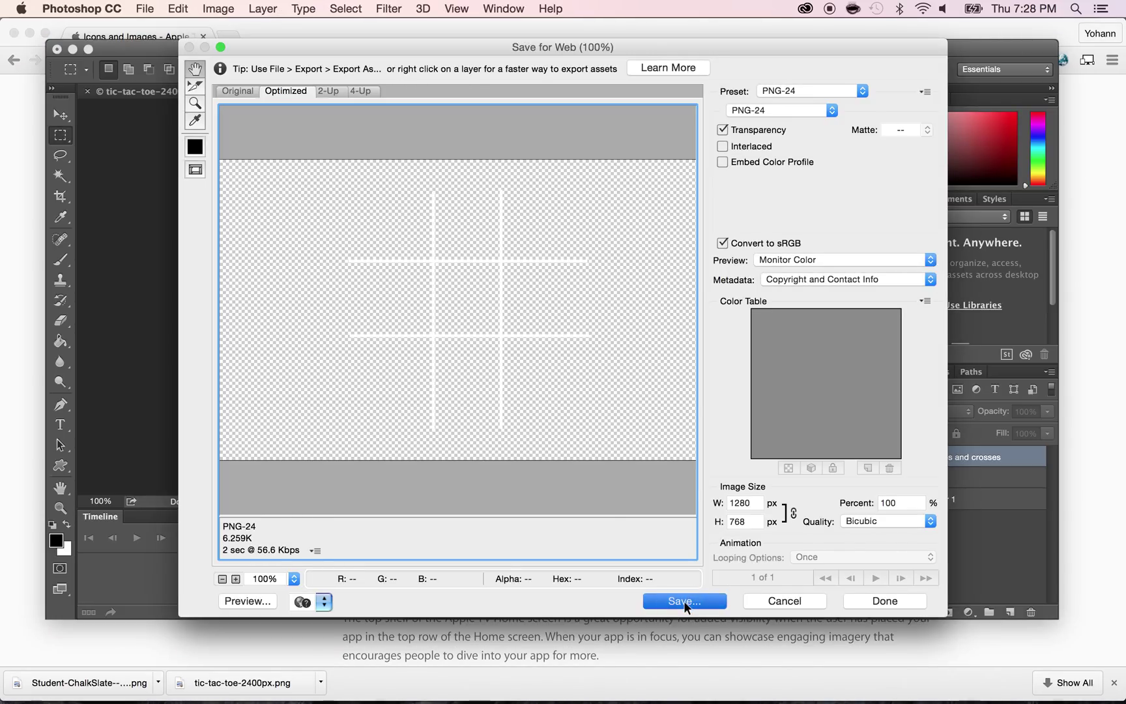
key(BackSpace)
text(lines)
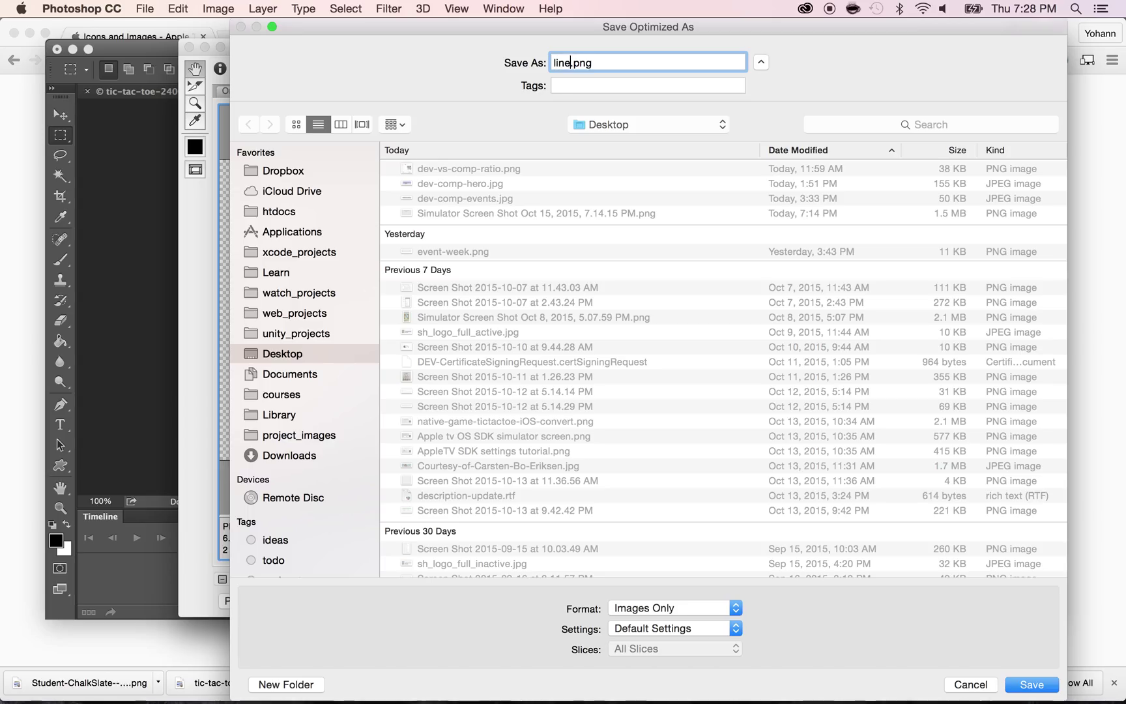
key(Return)
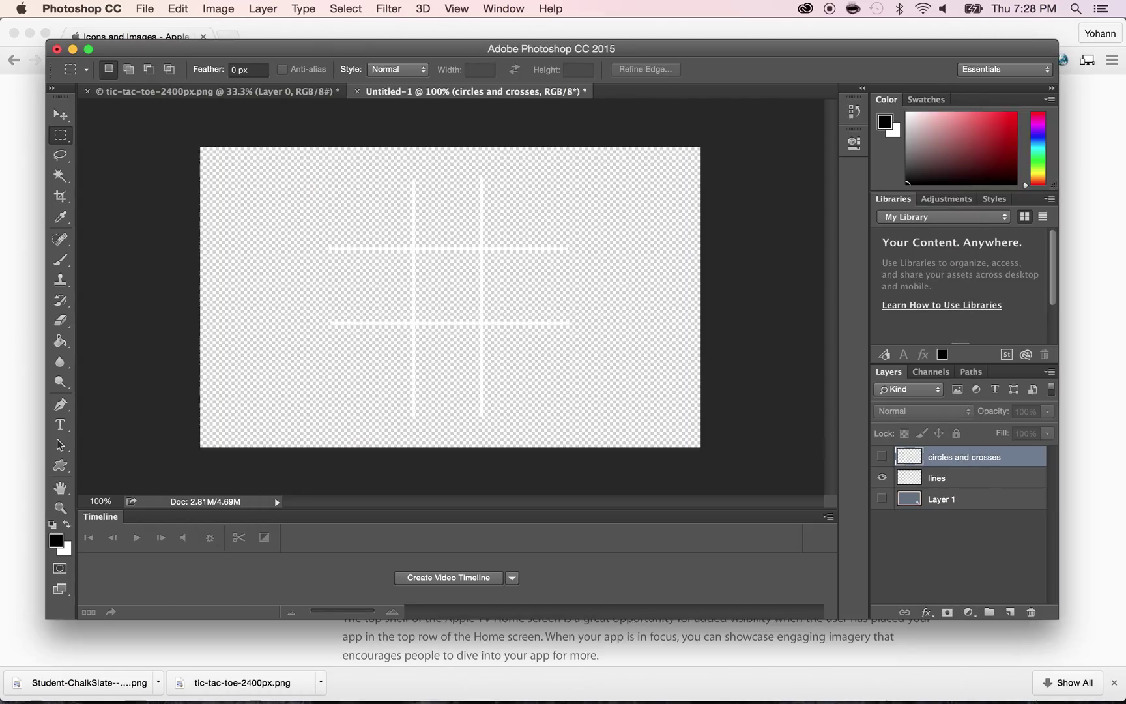
Show only the chalkboard background layer and export it through Save for Web as board.png.
click(882, 478)
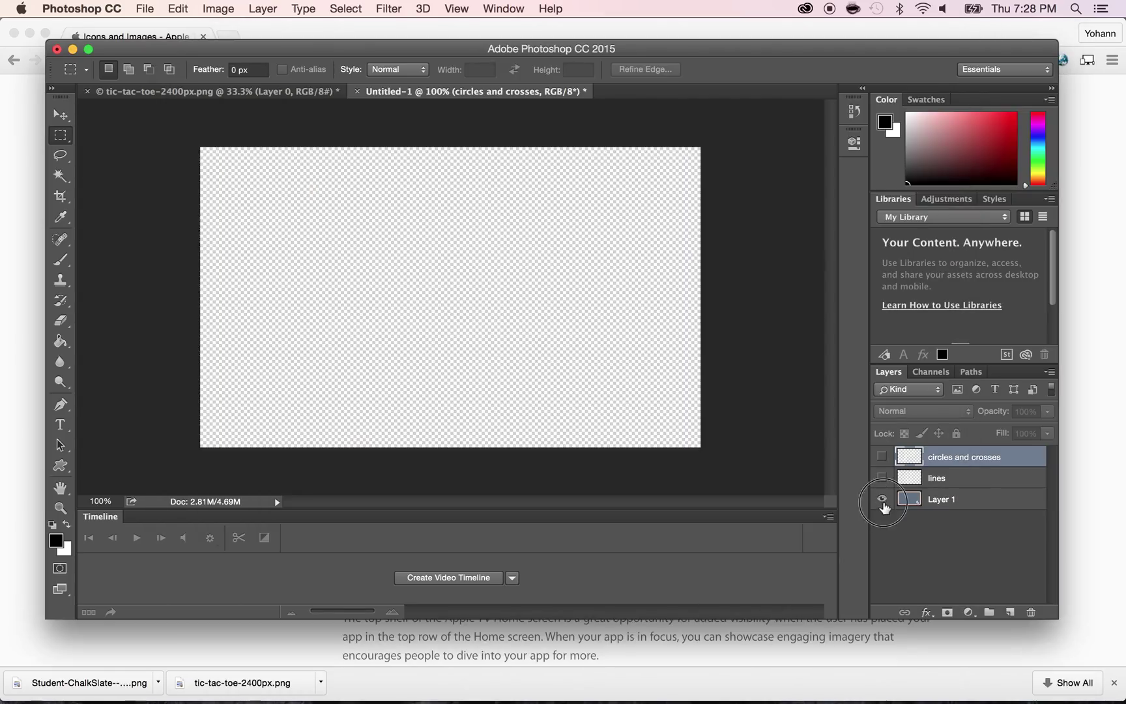
click(882, 498)
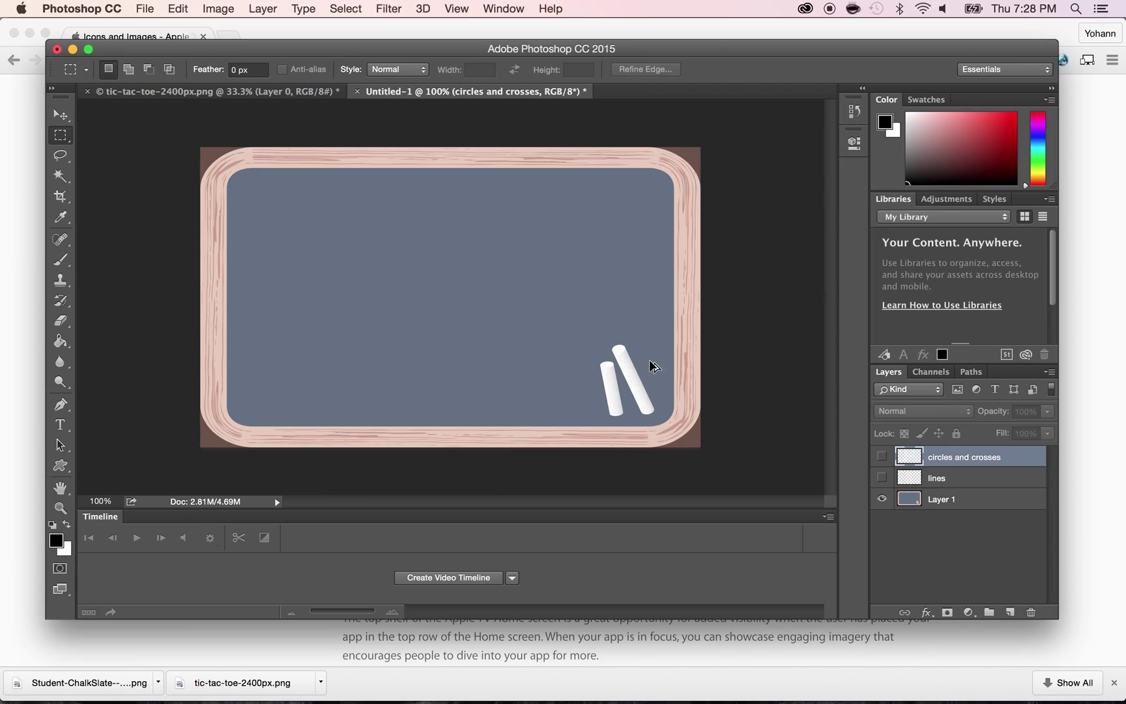
key(super+alt+shift+s)
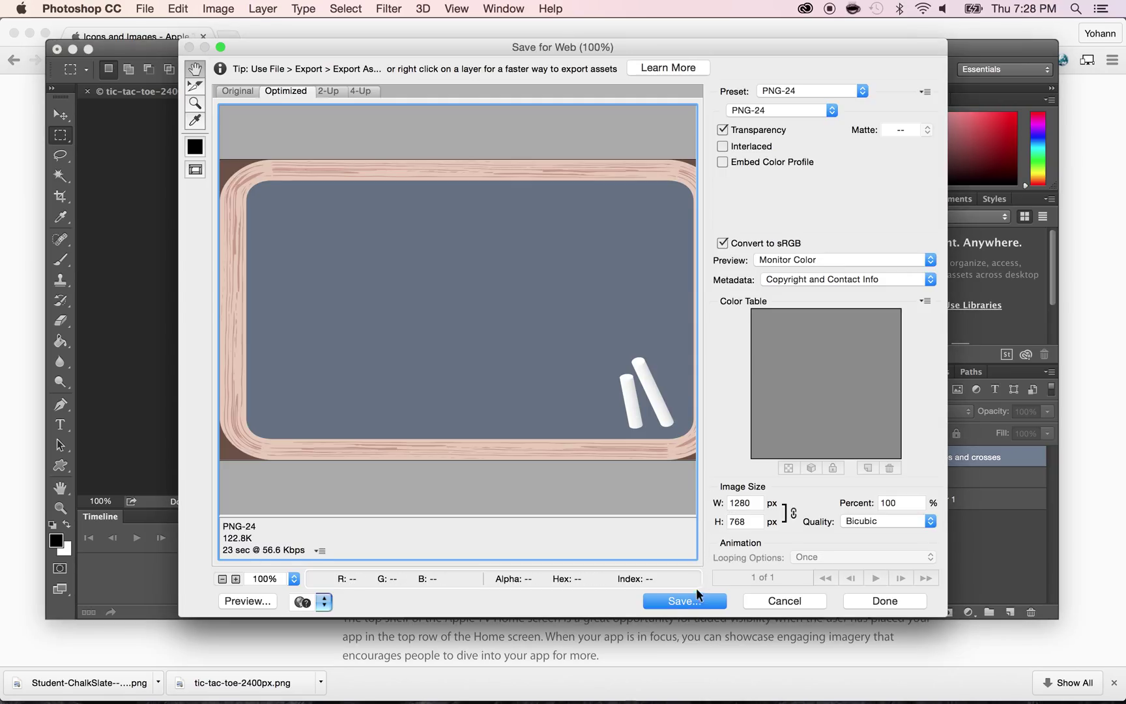
click(695, 597)
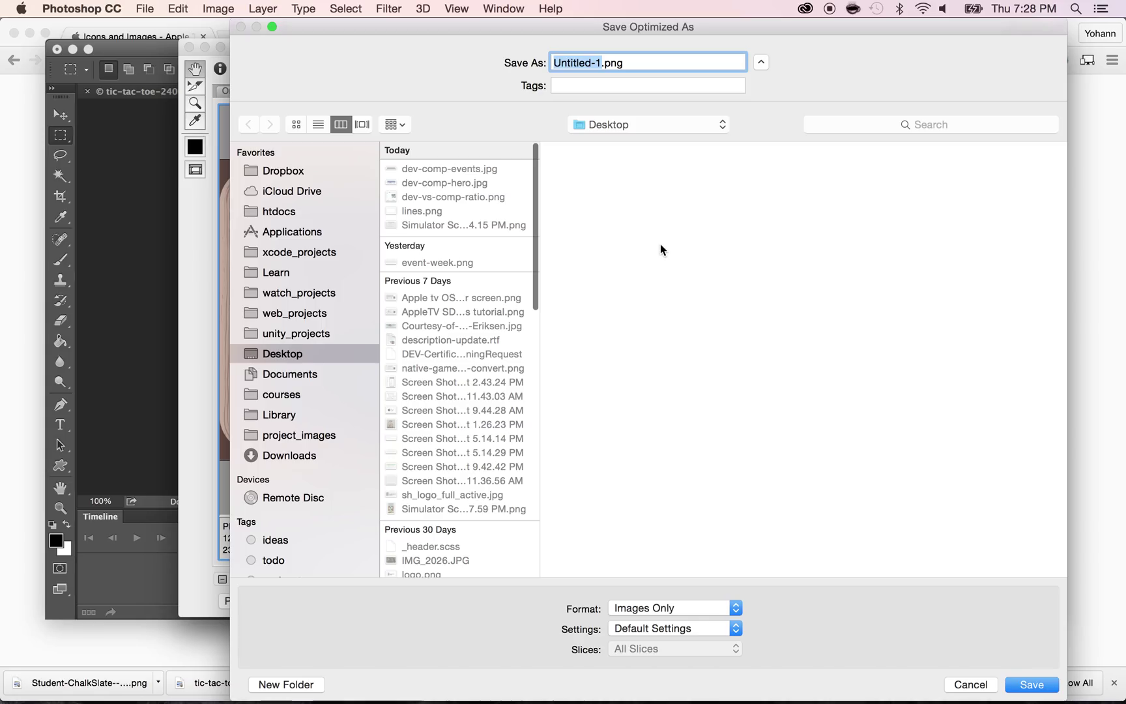
text(board)
key(Return)
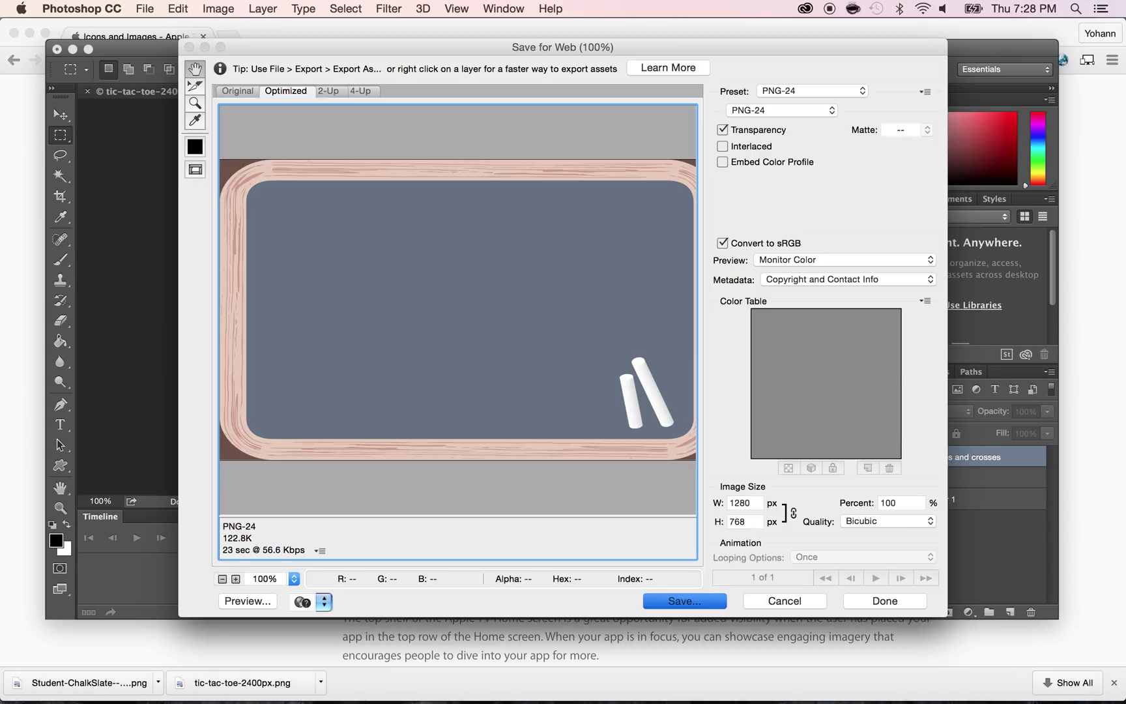
key(super+Tab)
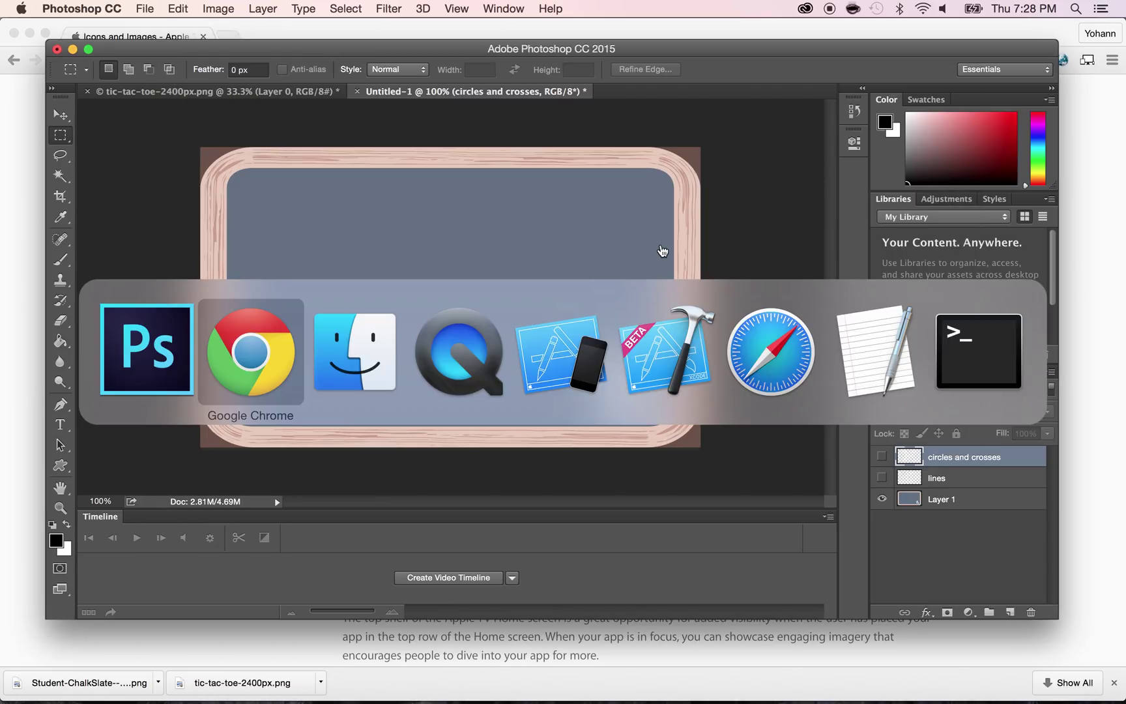
In Xcode, open TicTacToeAppleTV's Assets.xcassets and expand App Icon - Large.
key(super+Tab)
key(super+Tab)
key(super+Tab)
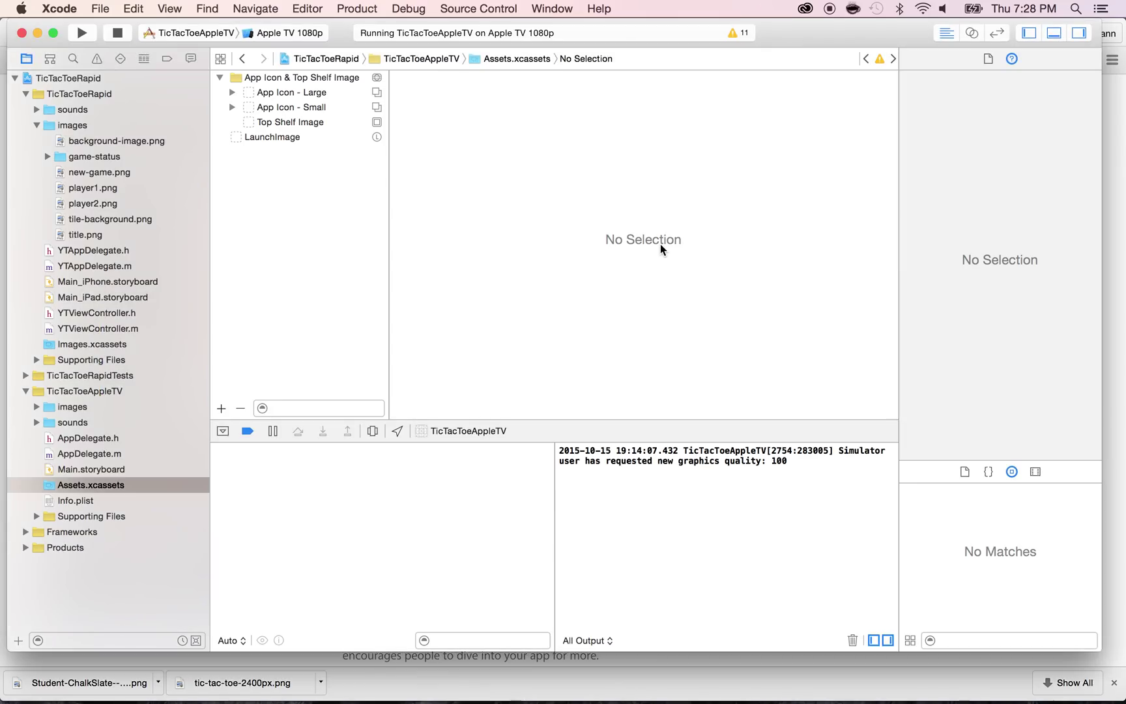
click(108, 390)
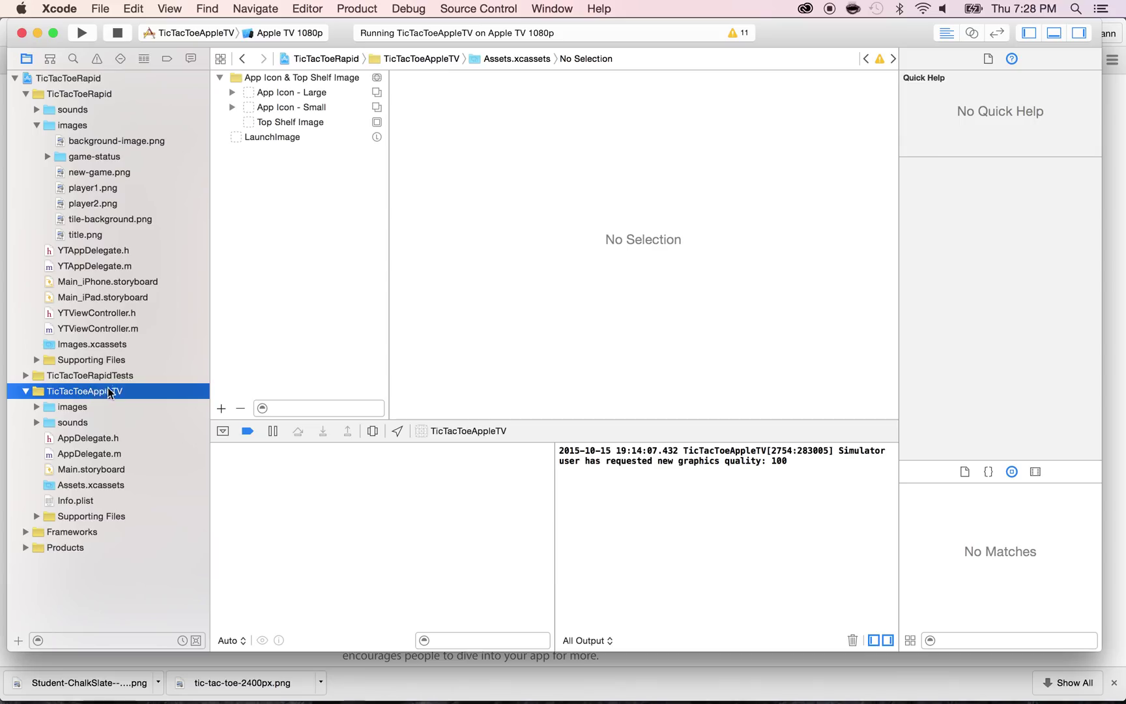
click(64, 486)
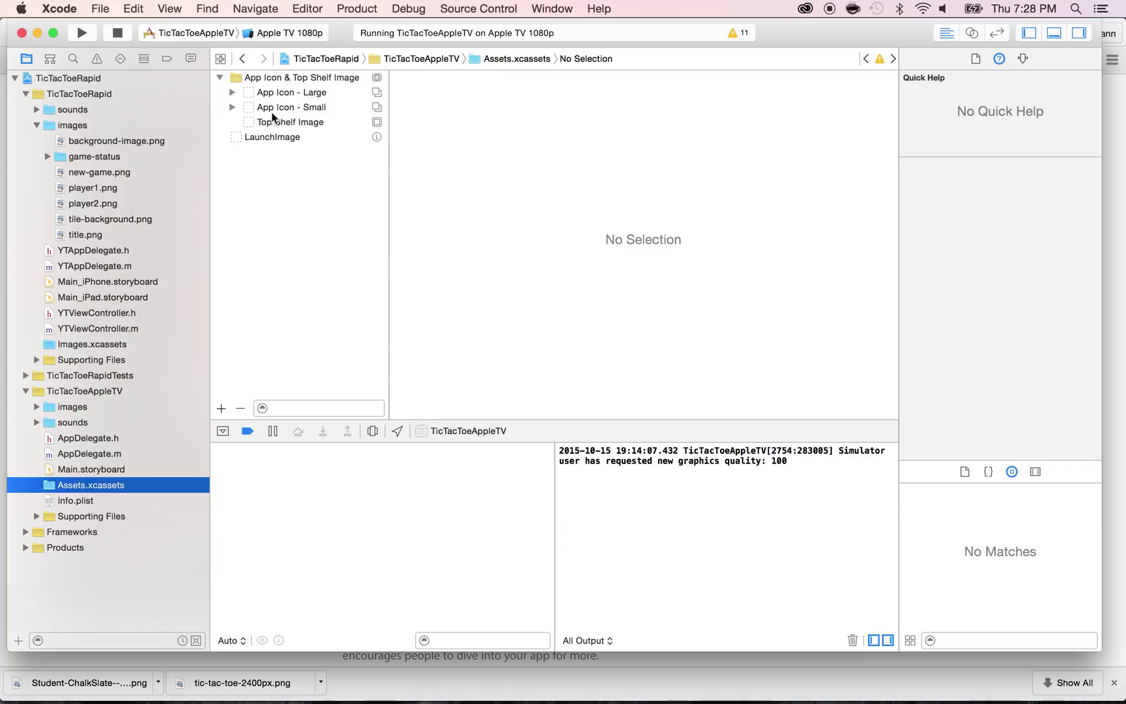
click(219, 78)
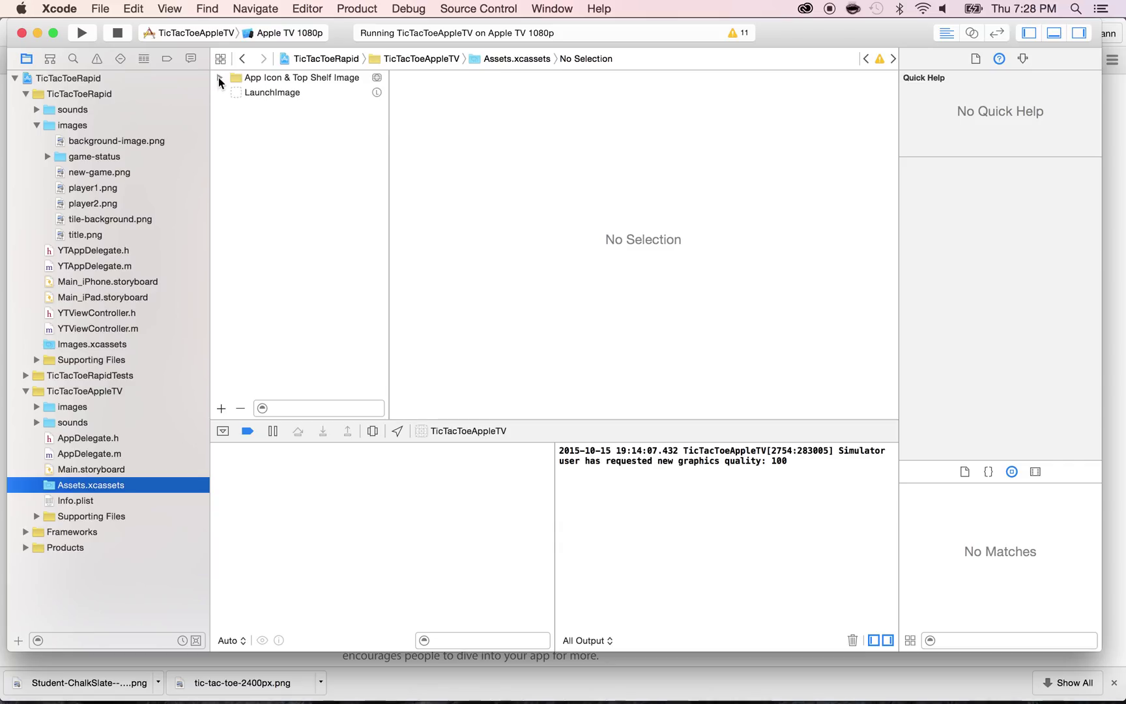
click(219, 77)
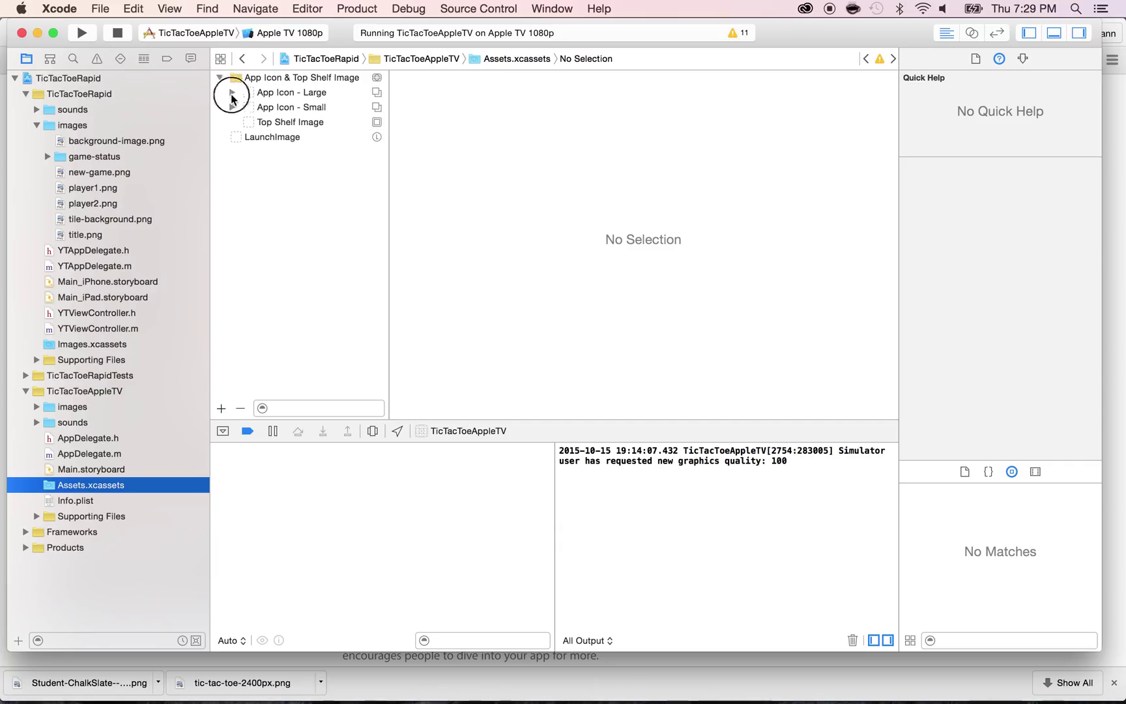
click(232, 94)
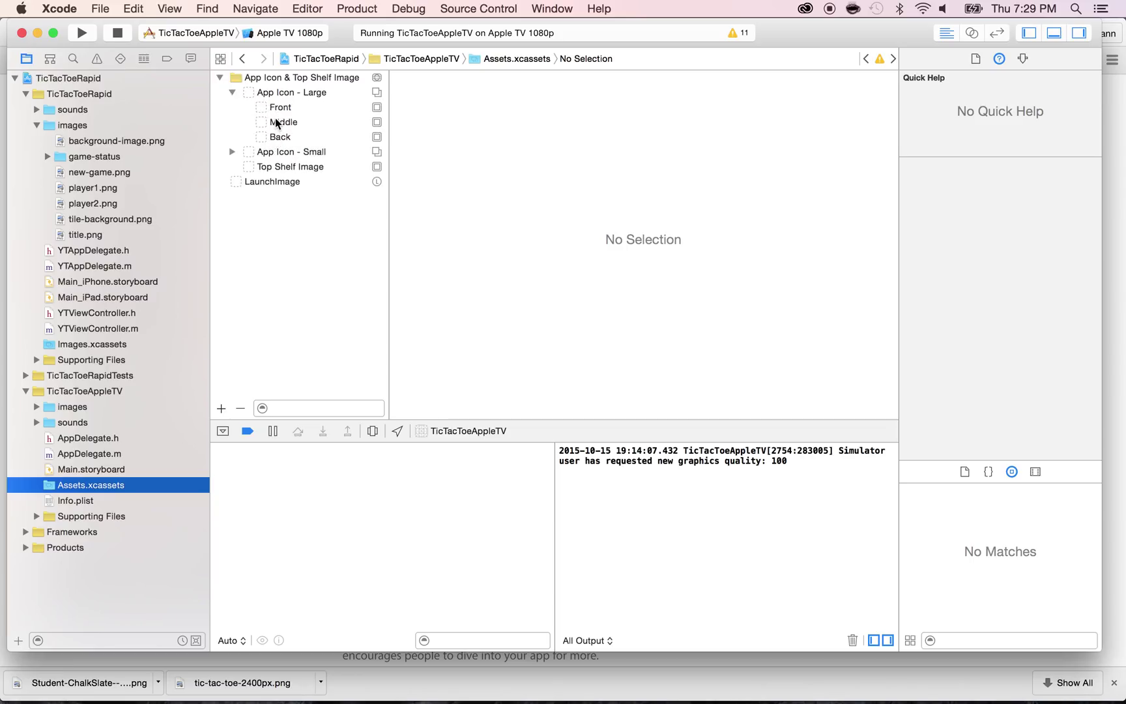
Drag board.png from the Finder Desktop toward App Icon - Large's Back layer.
key(super+Tab)
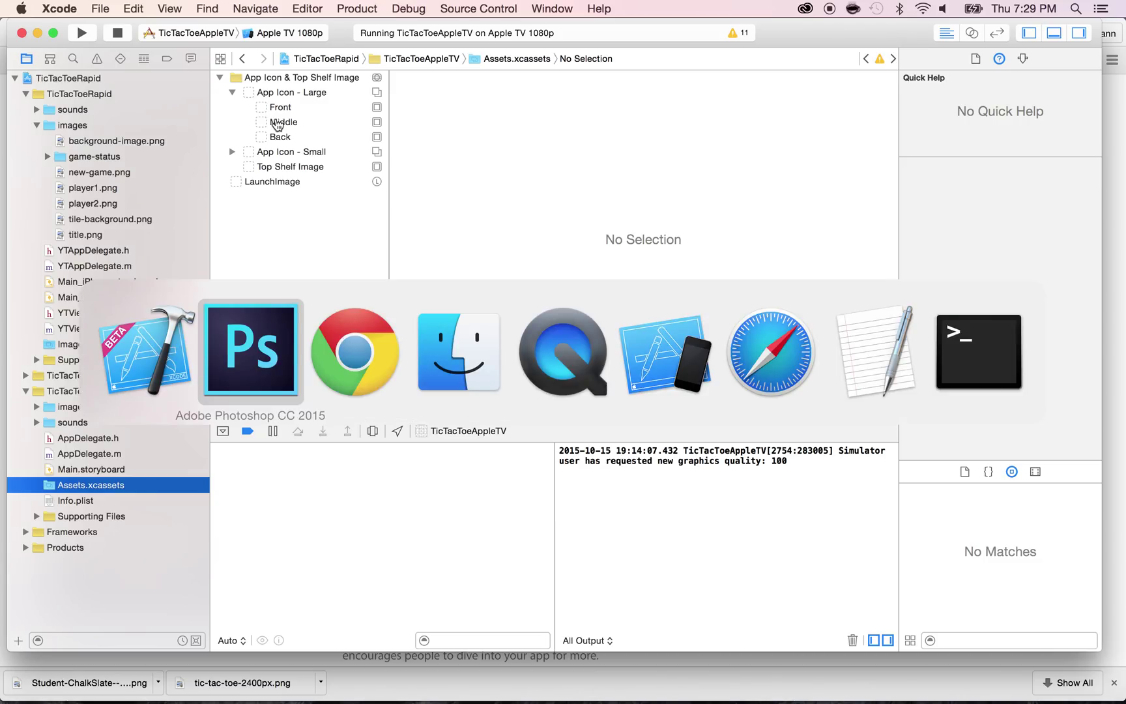
key(super+Tab)
key(super+Tab)
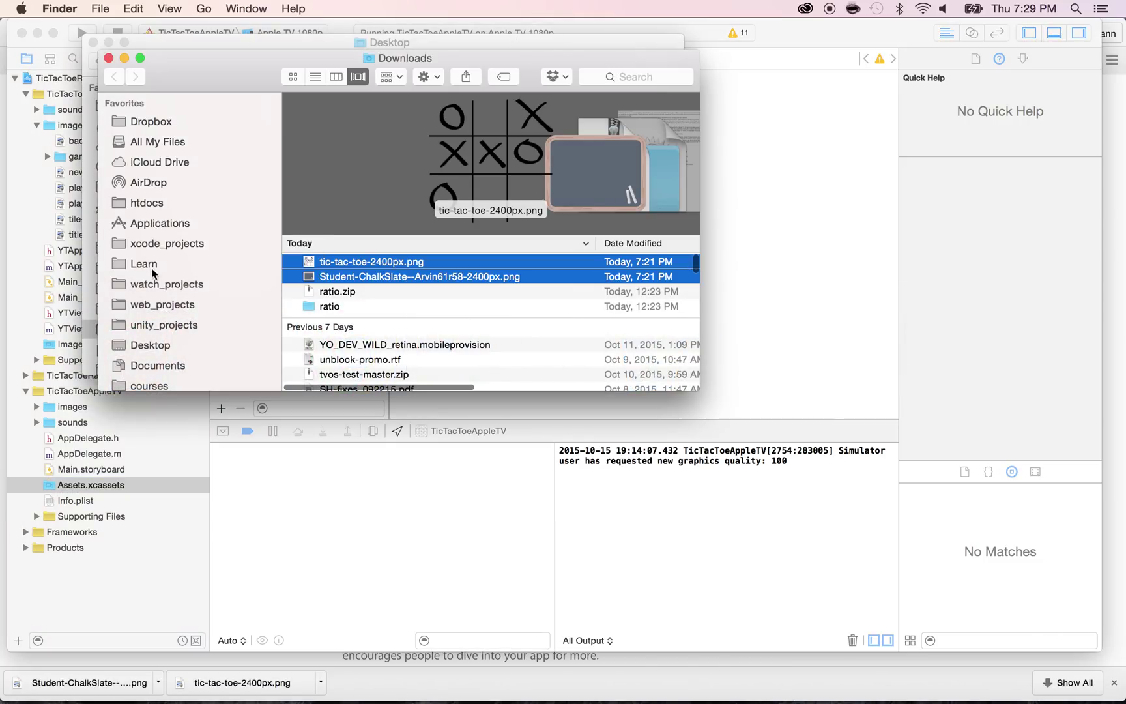
click(150, 345)
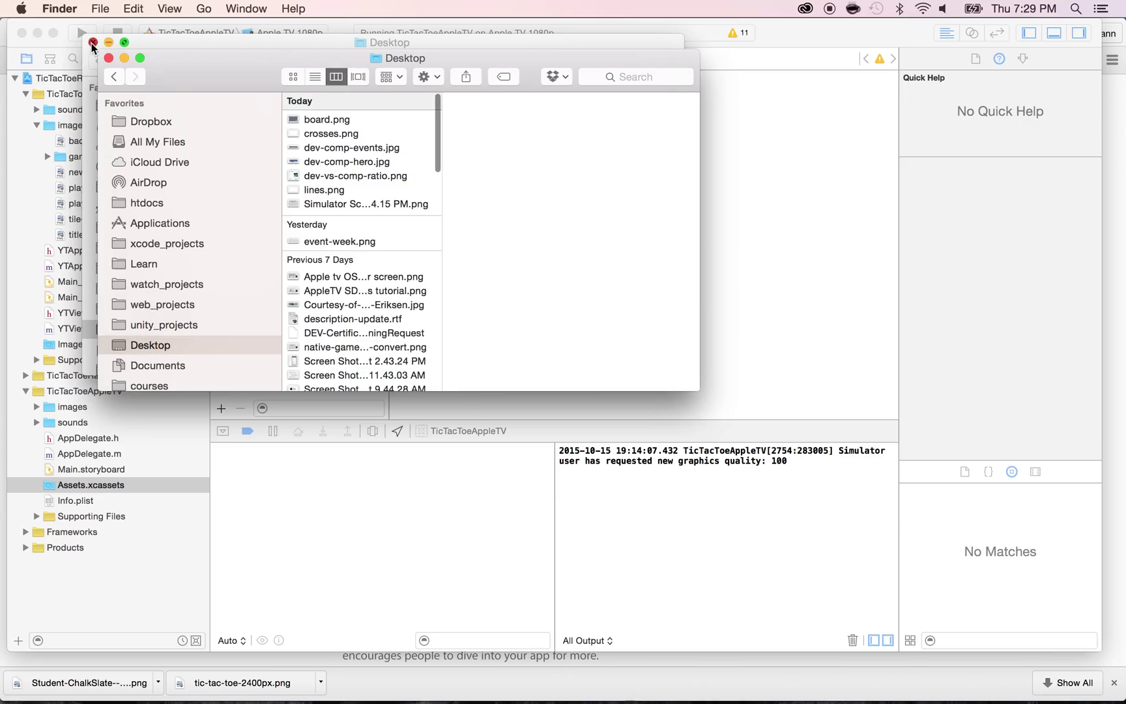
drag(255, 65, 596, 101)
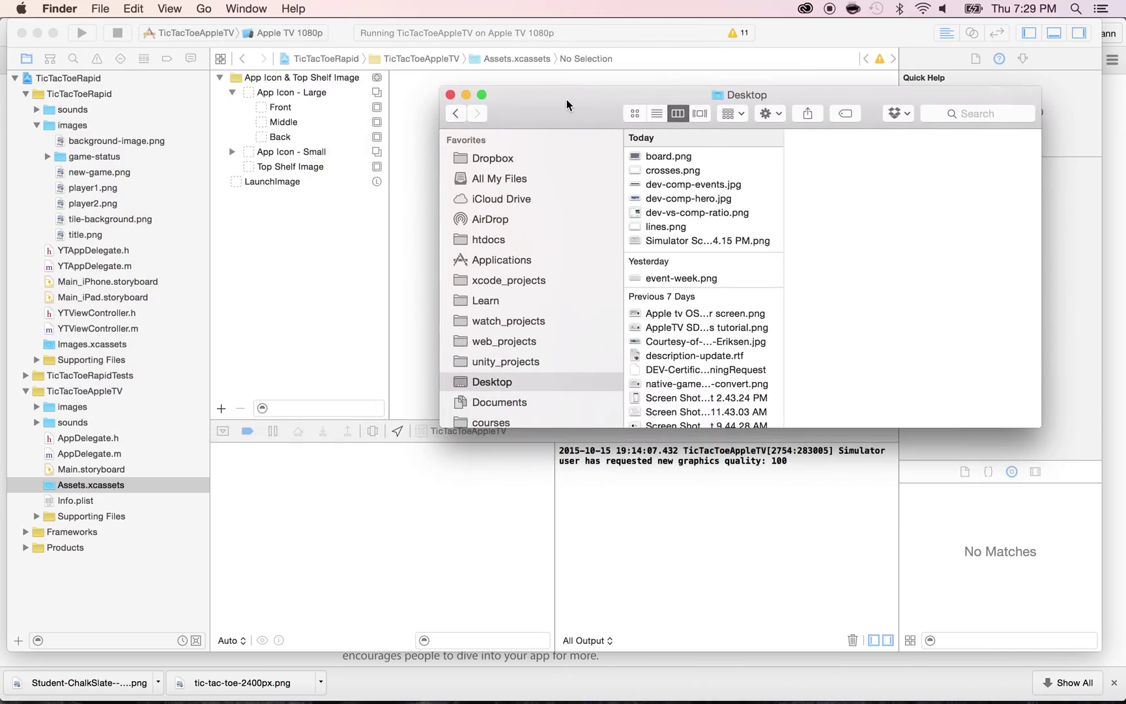
click(635, 157)
drag(637, 160, 338, 142)
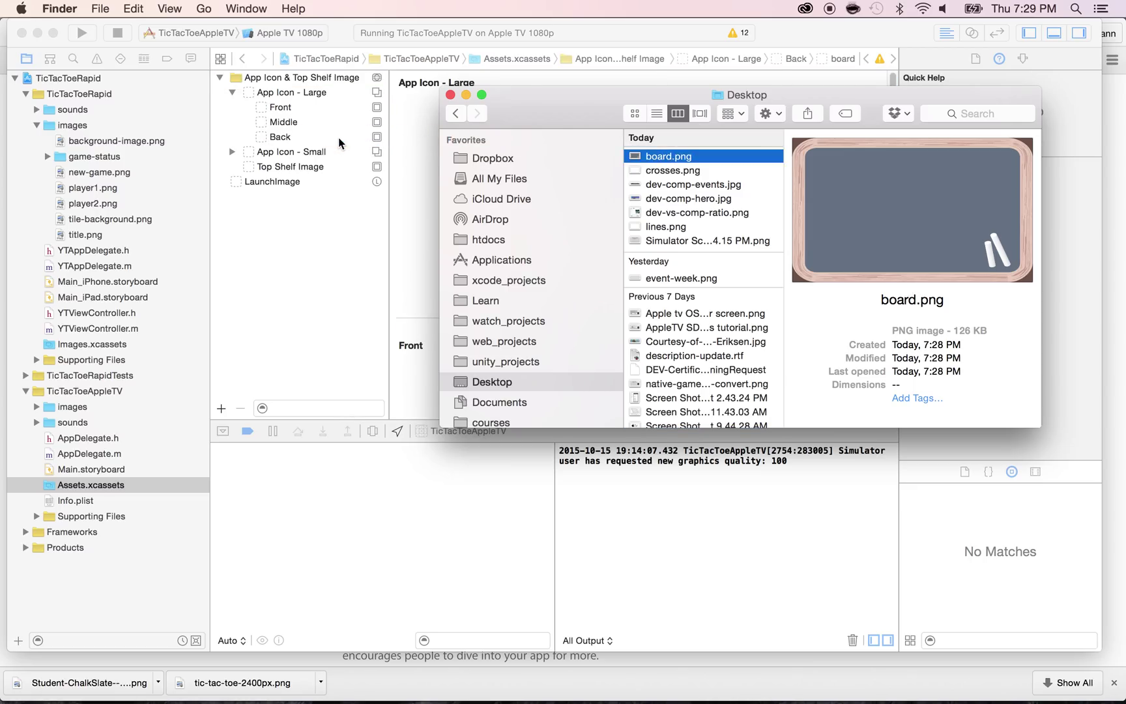
drag(549, 113, 527, 349)
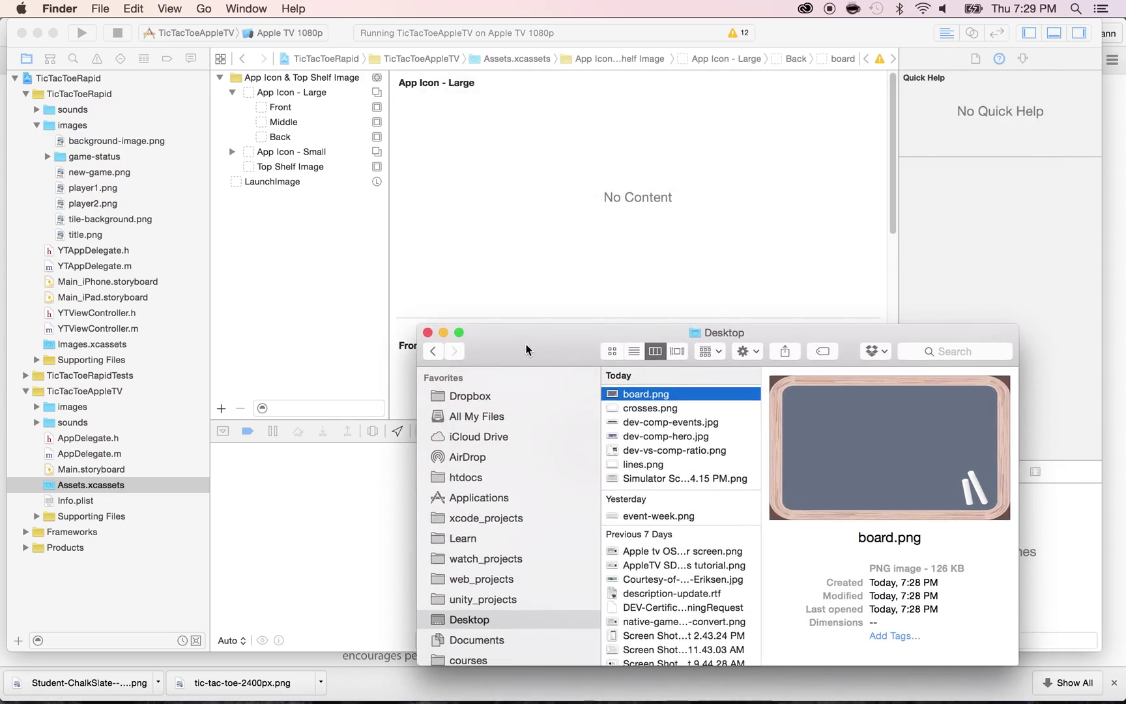
click(282, 138)
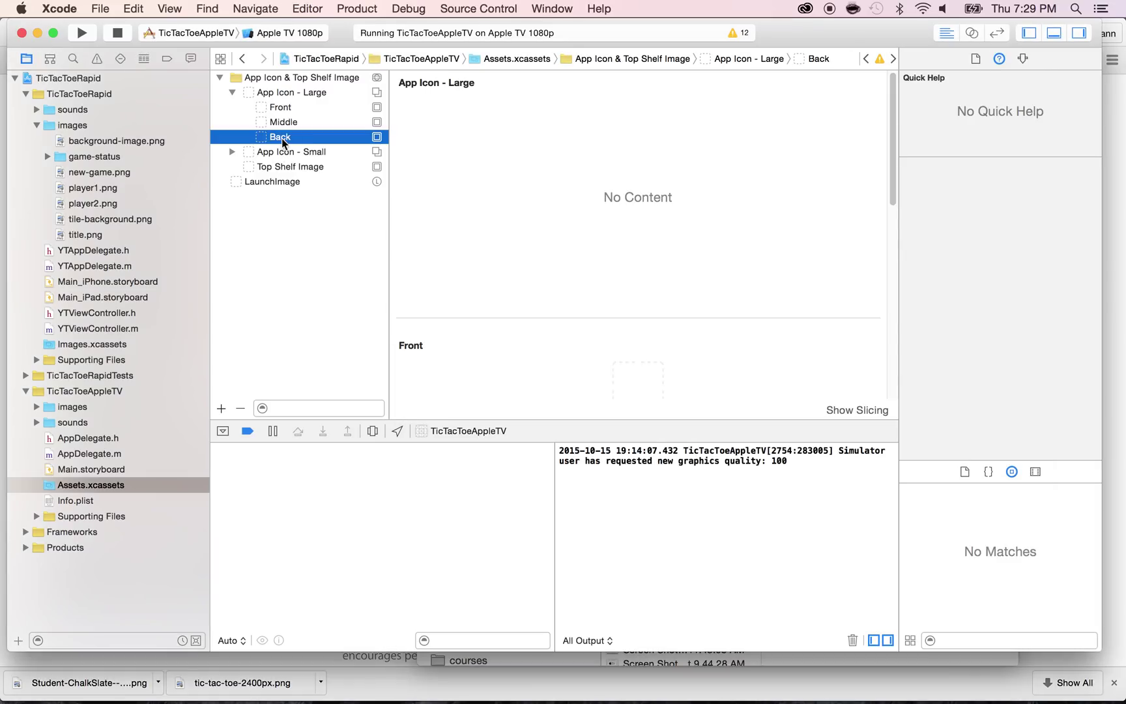
Delete the stray board image set created by the drop and reselect the Back layer.
key(super+Tab)
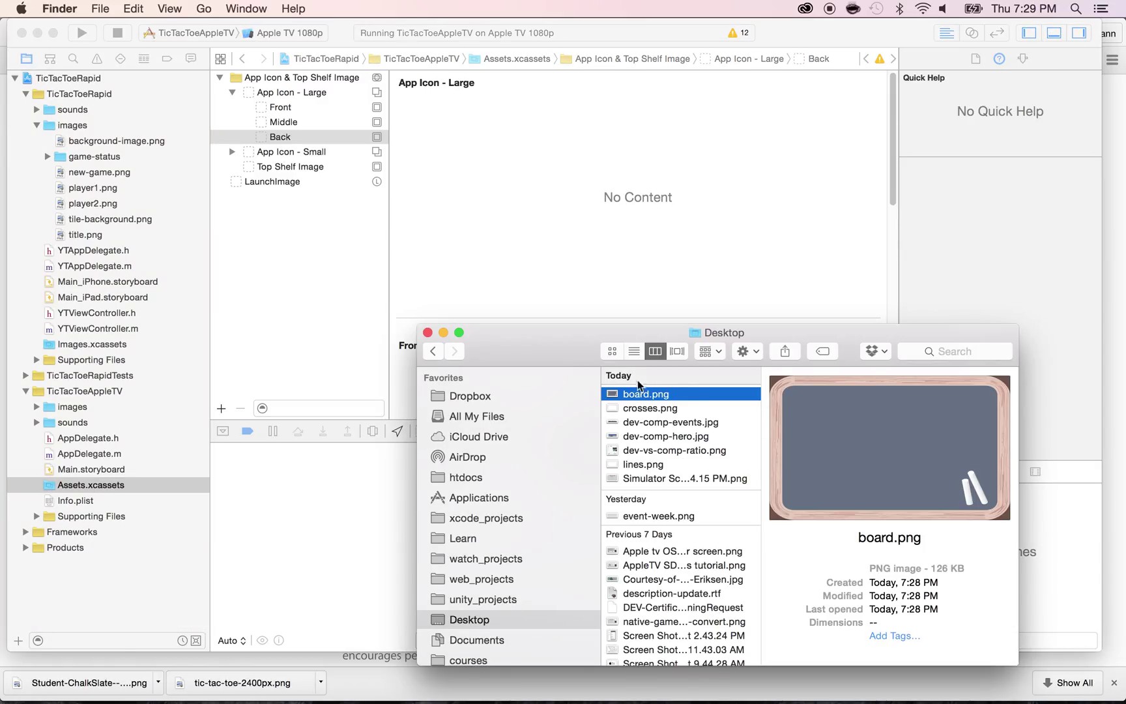
drag(639, 385, 611, 224)
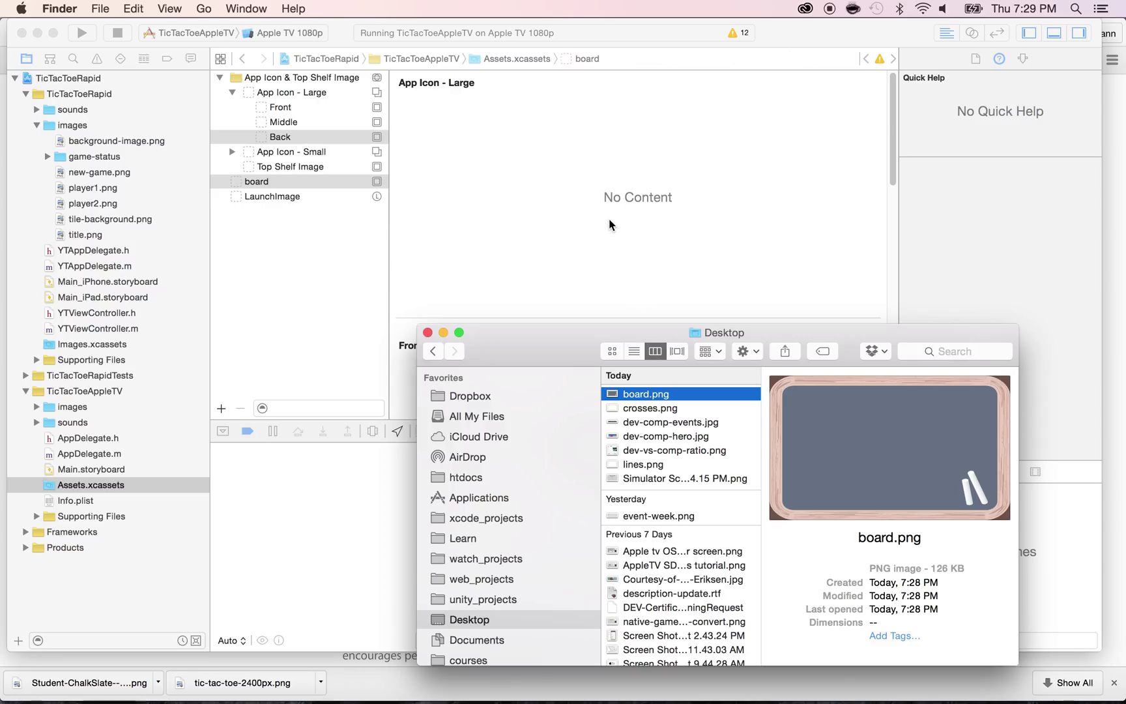
click(243, 180)
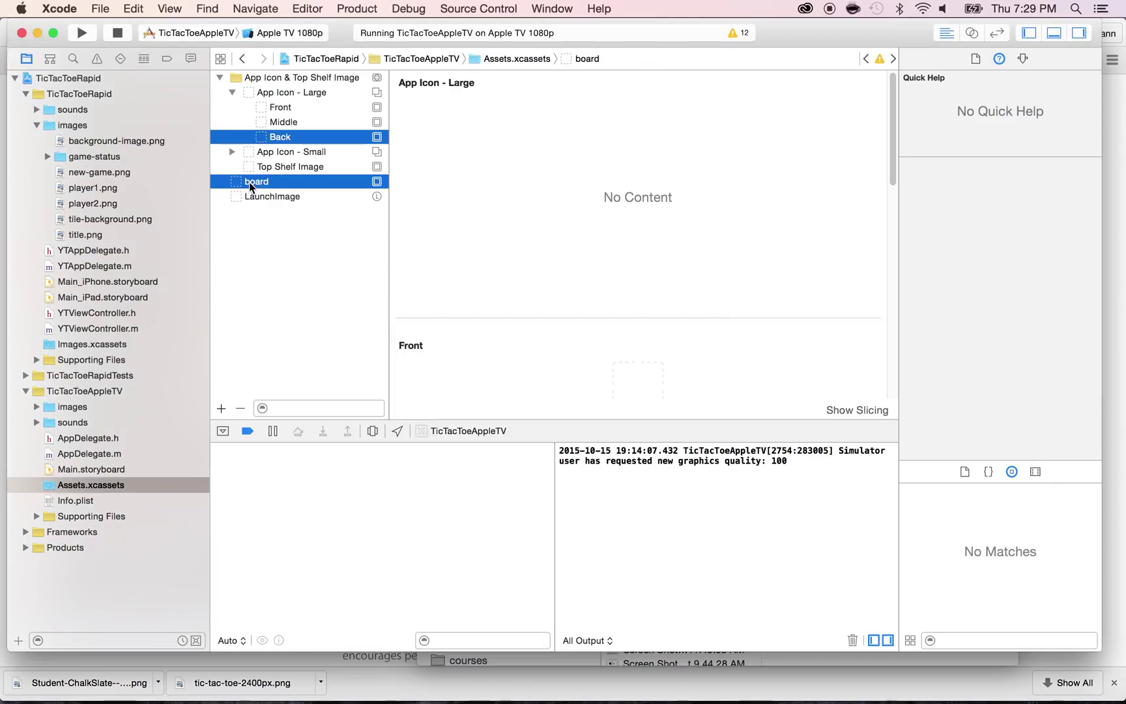
click(257, 184)
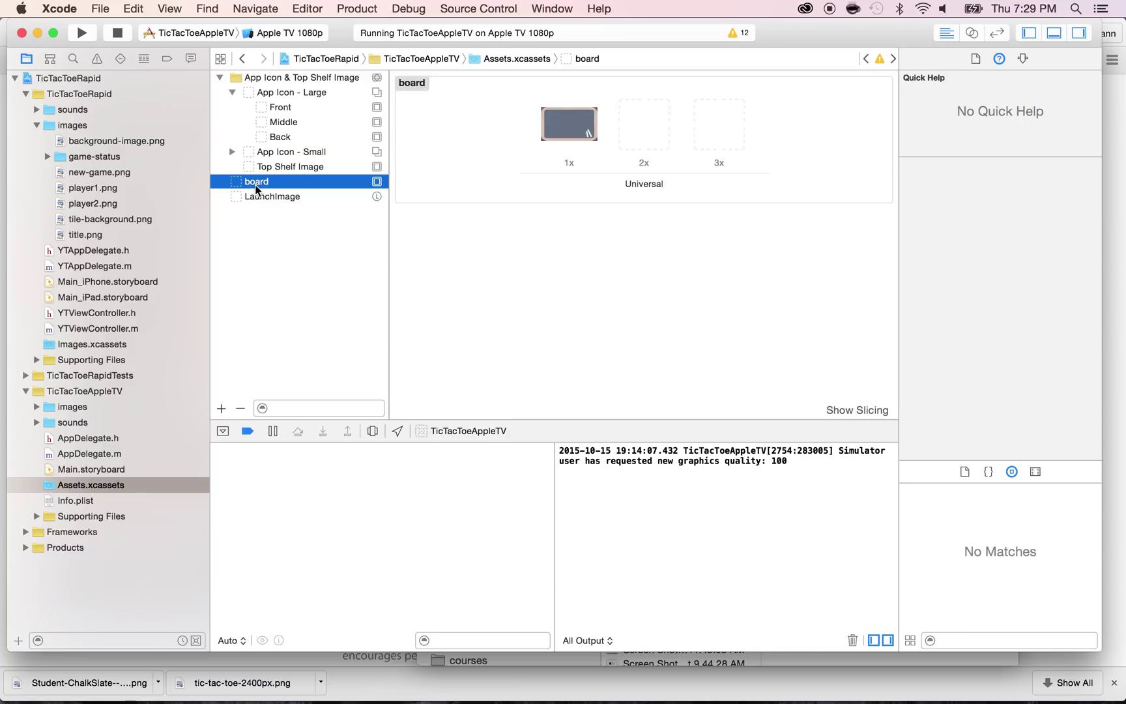
key(Delete)
click(274, 139)
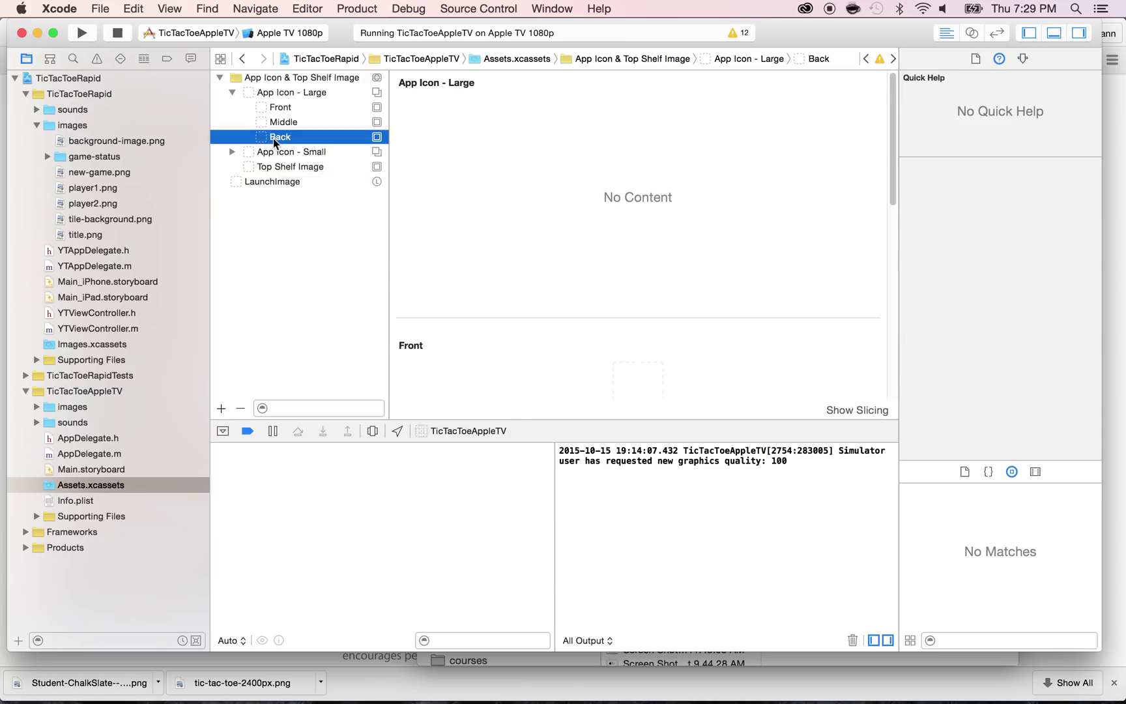
Drag lines.png from the Desktop into the large icon's Middle layer.
scroll(487, 186, down, 5)
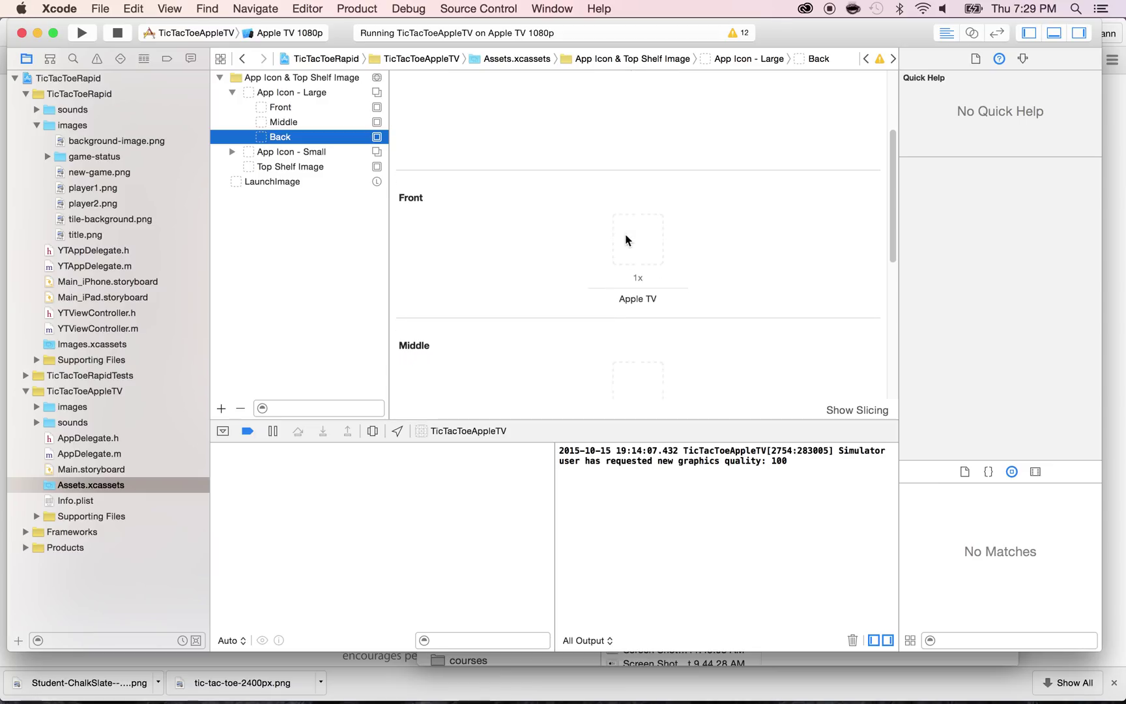
scroll(616, 248, down, 5)
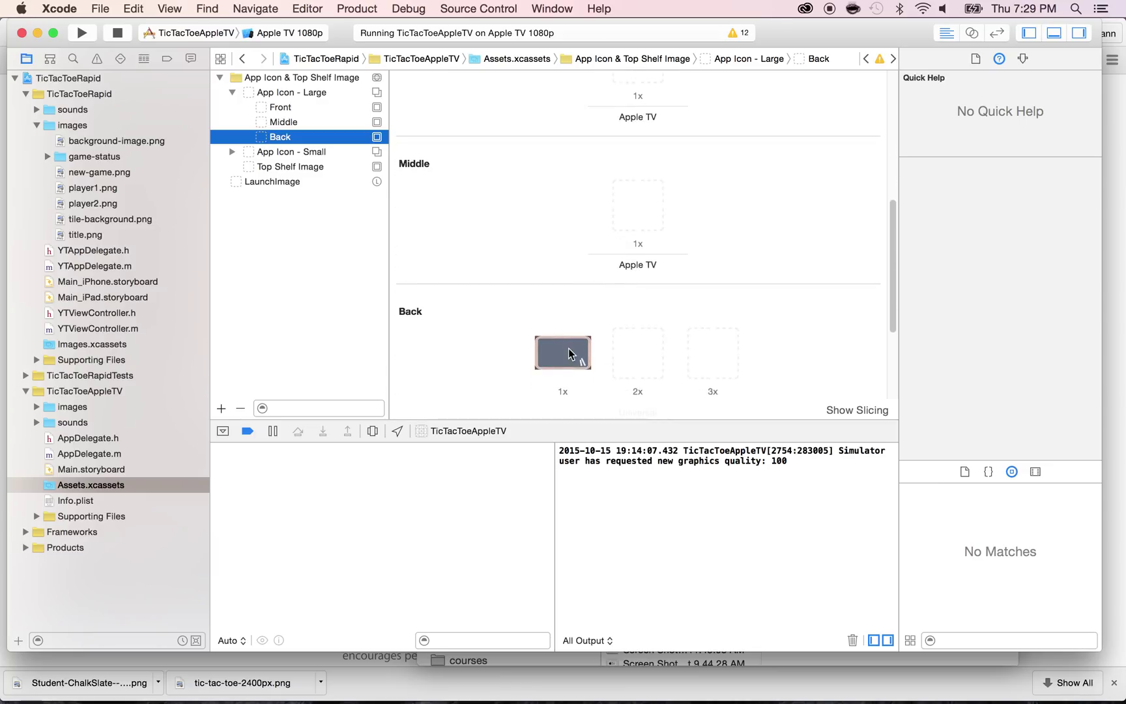
scroll(568, 354, up, 2)
key(super+Tab)
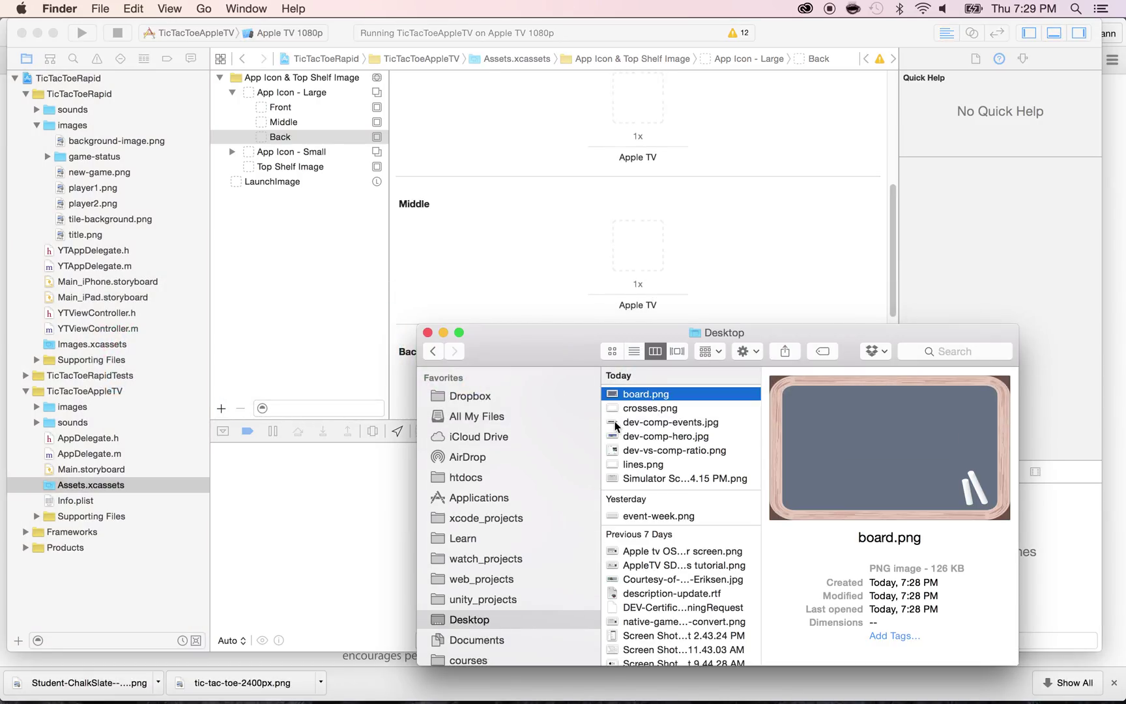
drag(621, 467, 629, 240)
Drag crosses.png into the Front layer, then close the Finder window.
scroll(629, 239, up, 2)
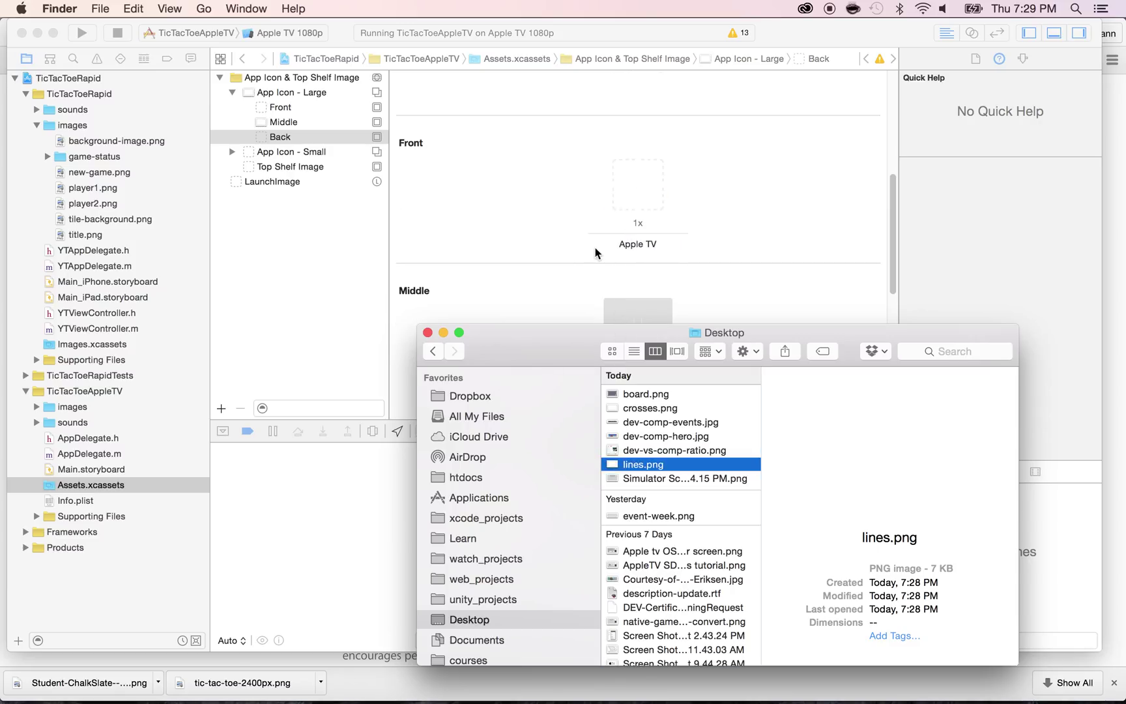
click(626, 409)
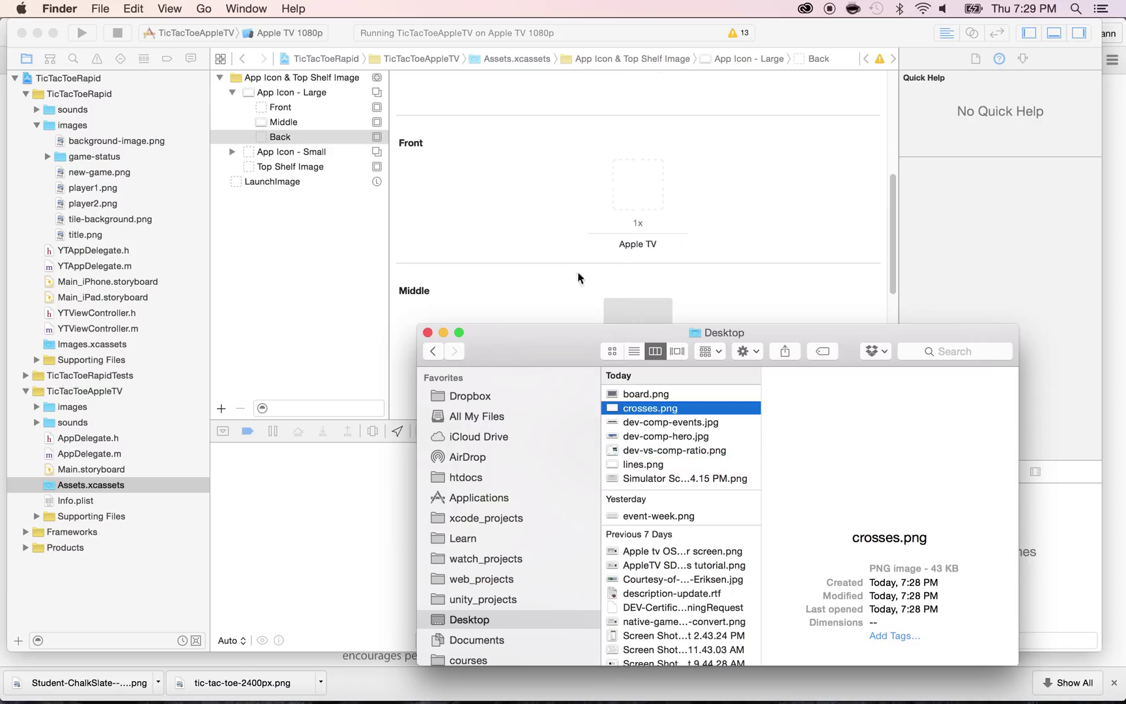
scroll(566, 239, up, 5)
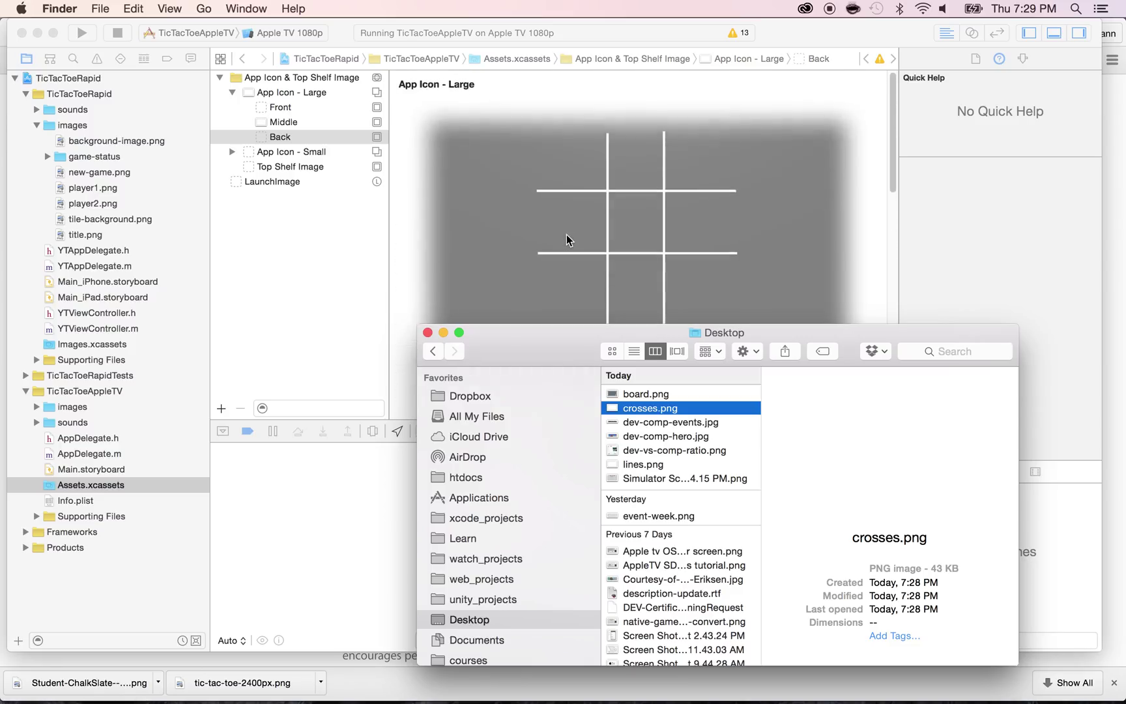
scroll(566, 240, down, 3)
scroll(566, 240, down, 5)
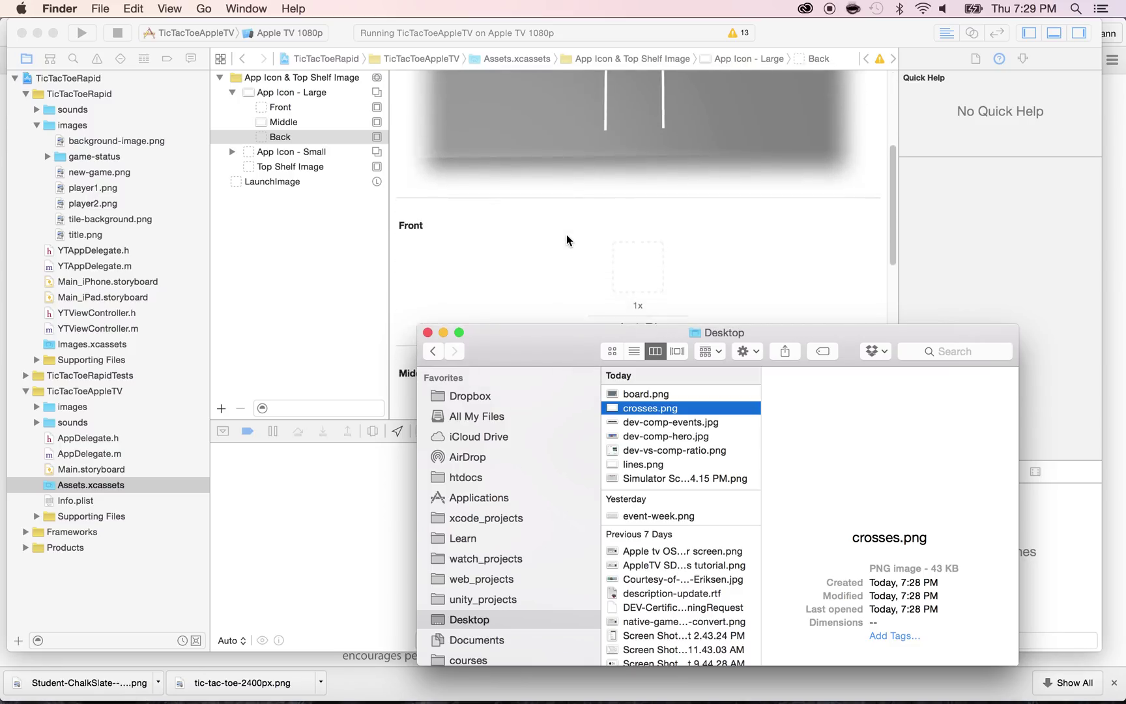
drag(616, 399, 620, 211)
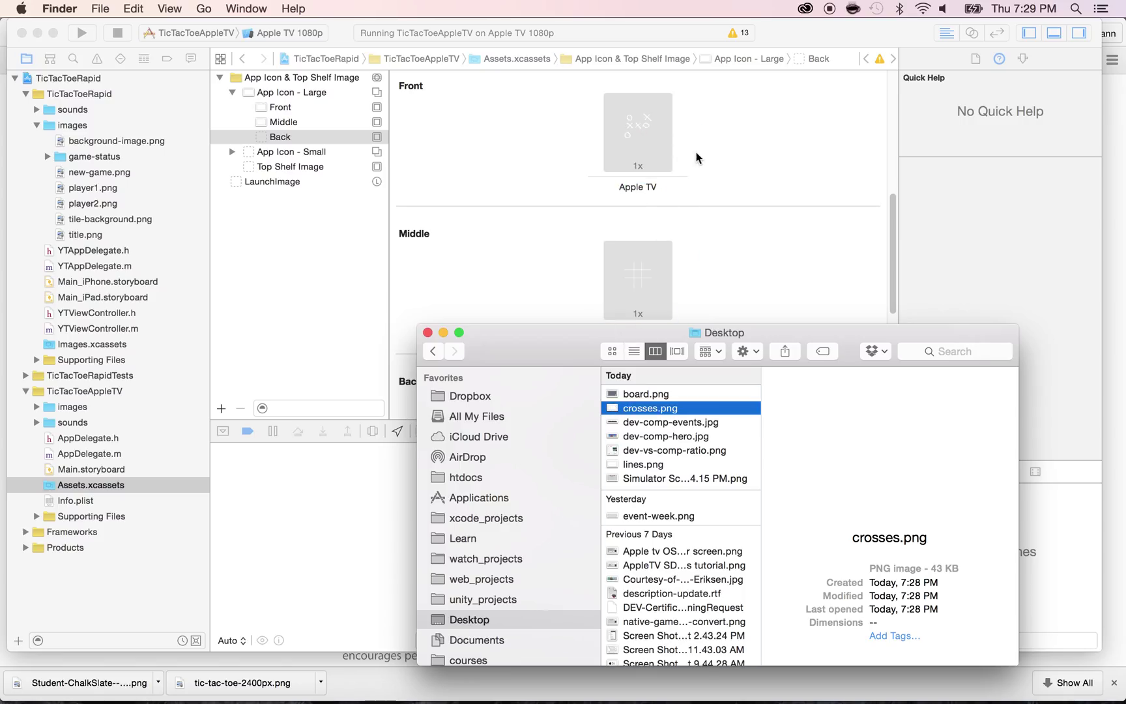
scroll(697, 157, up, 8)
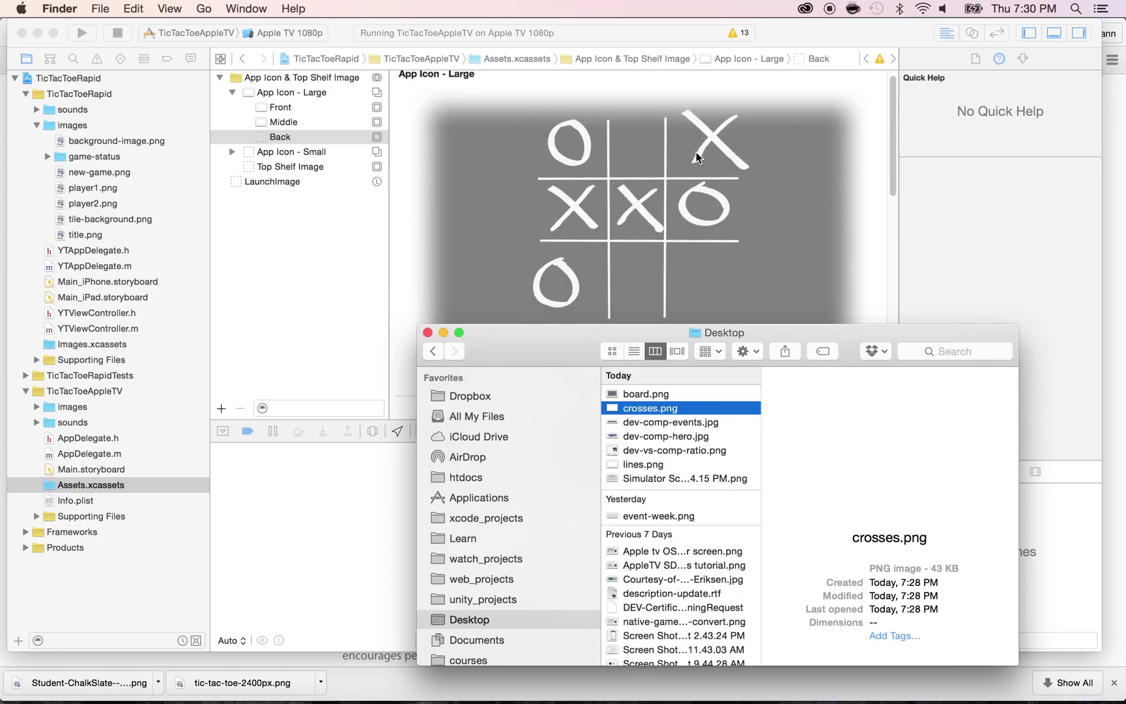
scroll(696, 157, down, 2)
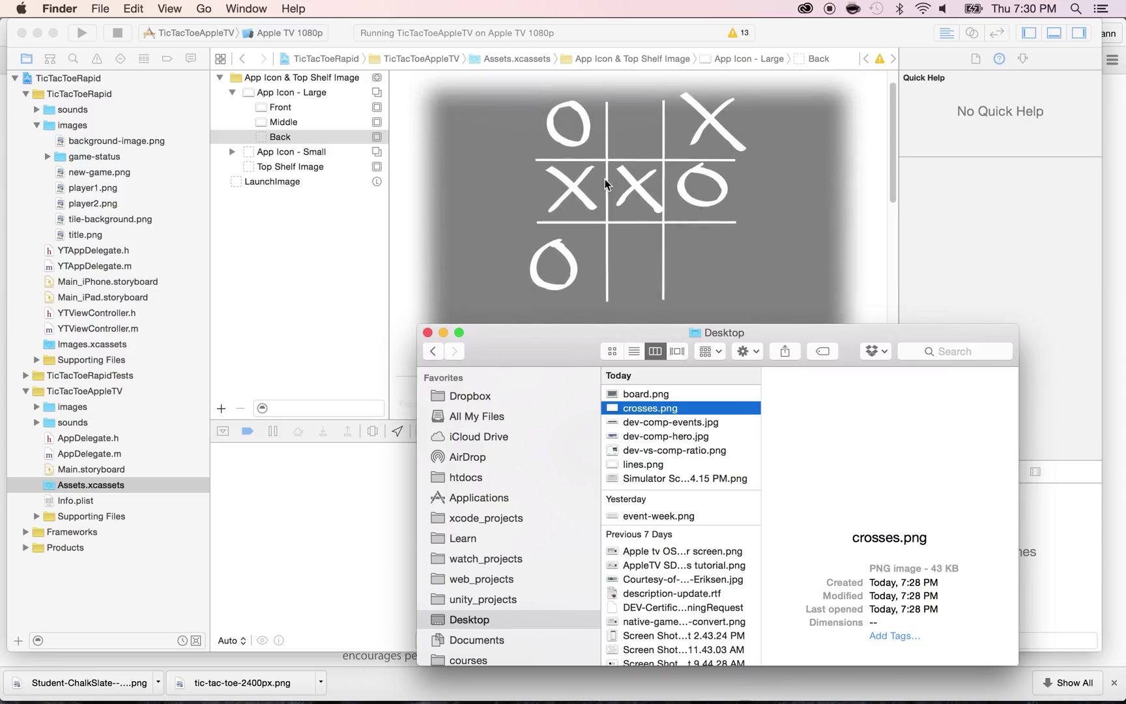
click(425, 335)
scroll(505, 285, down, 1)
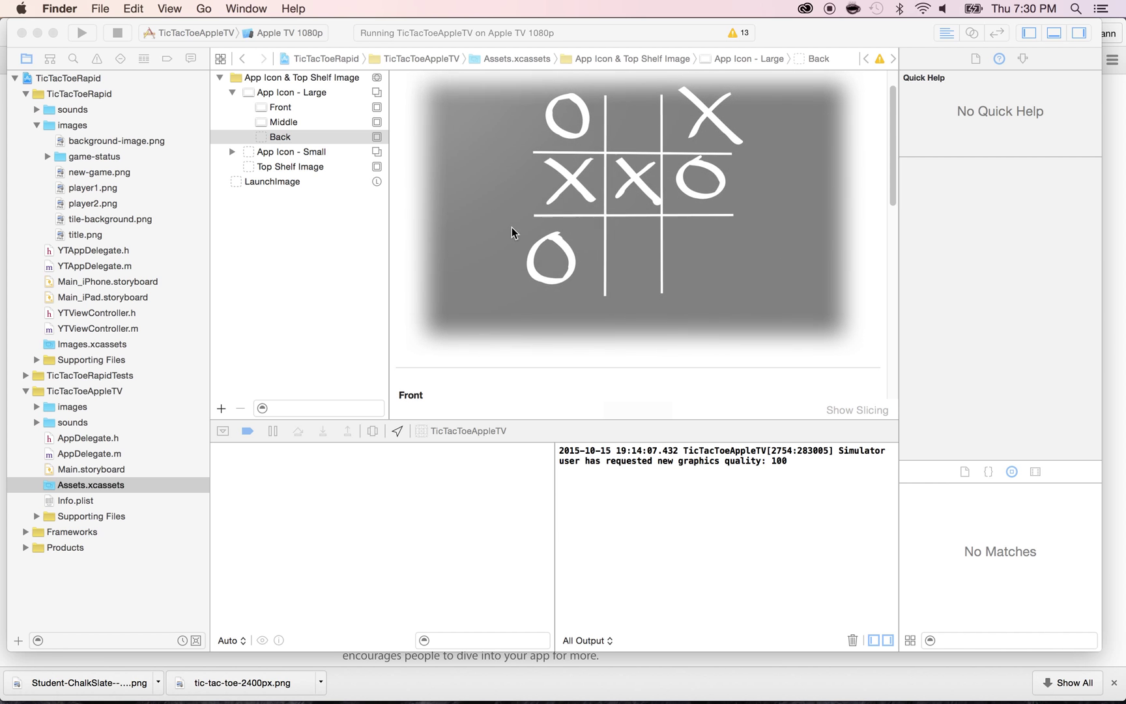
From a new Finder window, drag board.png into the Back layer's Apple TV 1x well.
scroll(631, 249, down, 5)
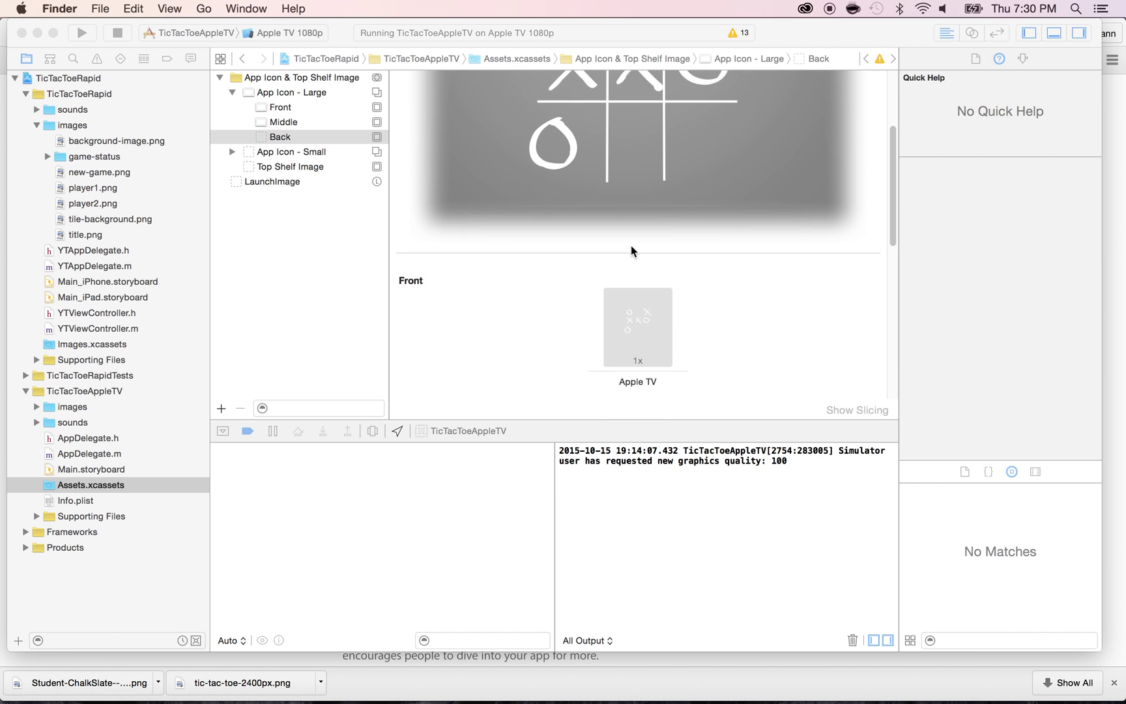
scroll(631, 249, down, 6)
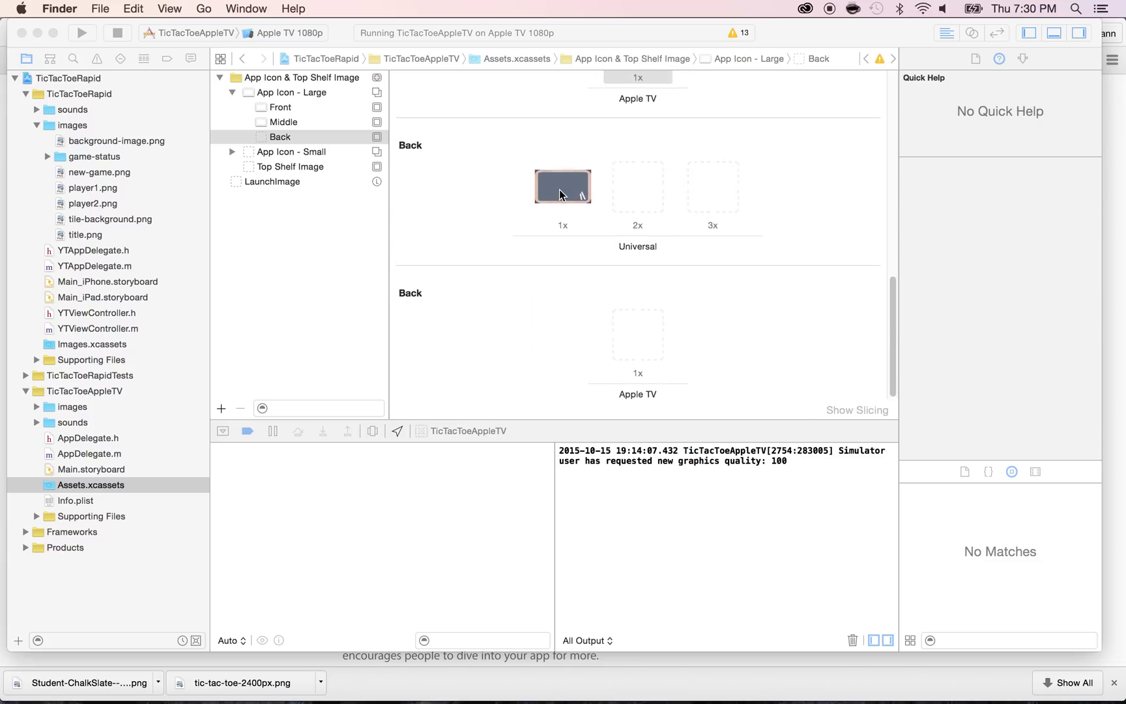
click(635, 341)
key(super+Tab)
key(super+Tab)
key(super+Tab)
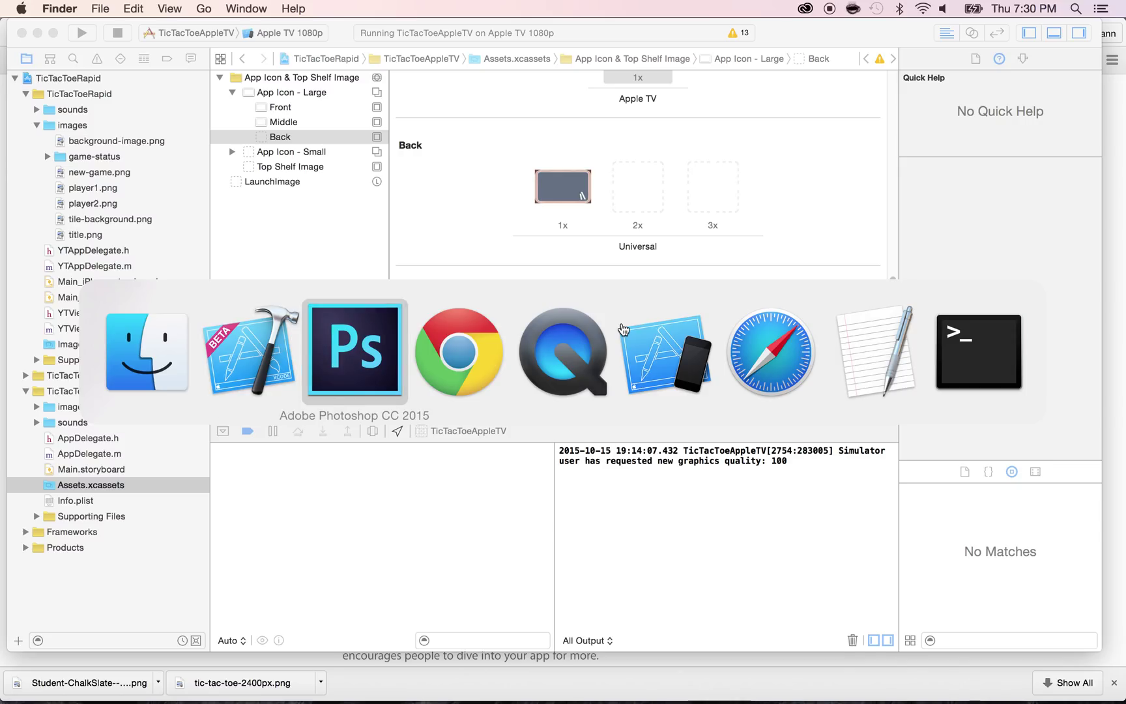
key(super+Tab)
key(super+Tab)
key(super+Tab)
key(super+Tab)
key(super+Tab)
key(super+Tab)
key(super+Tab)
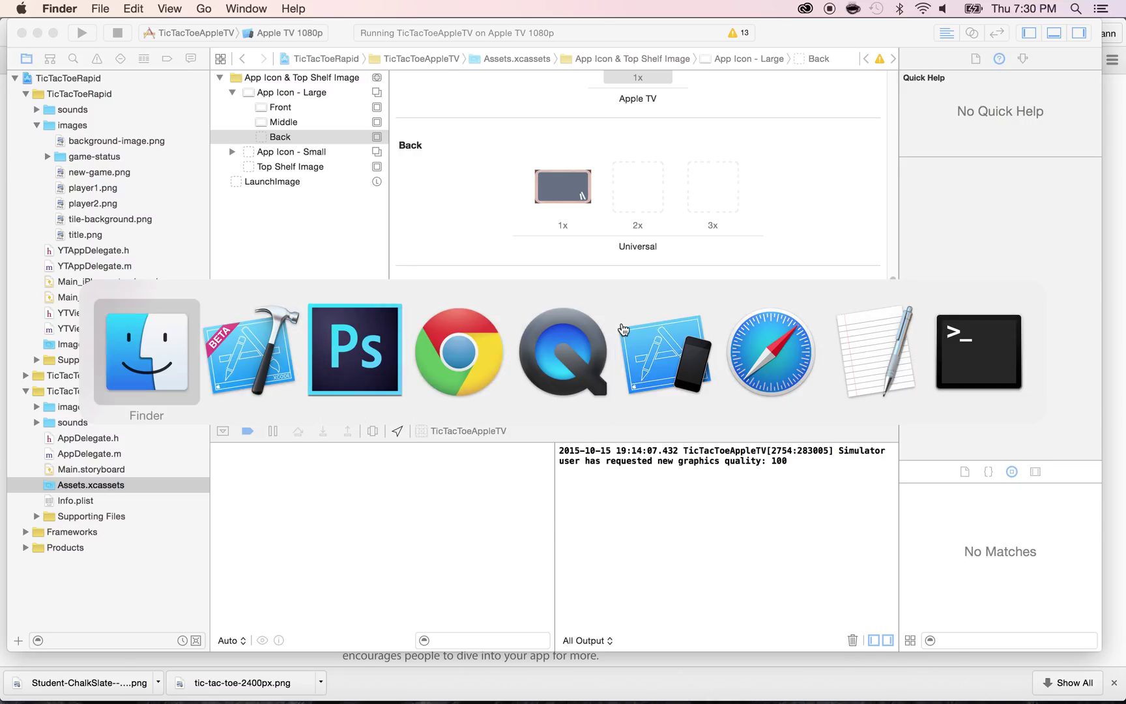
key(super+n)
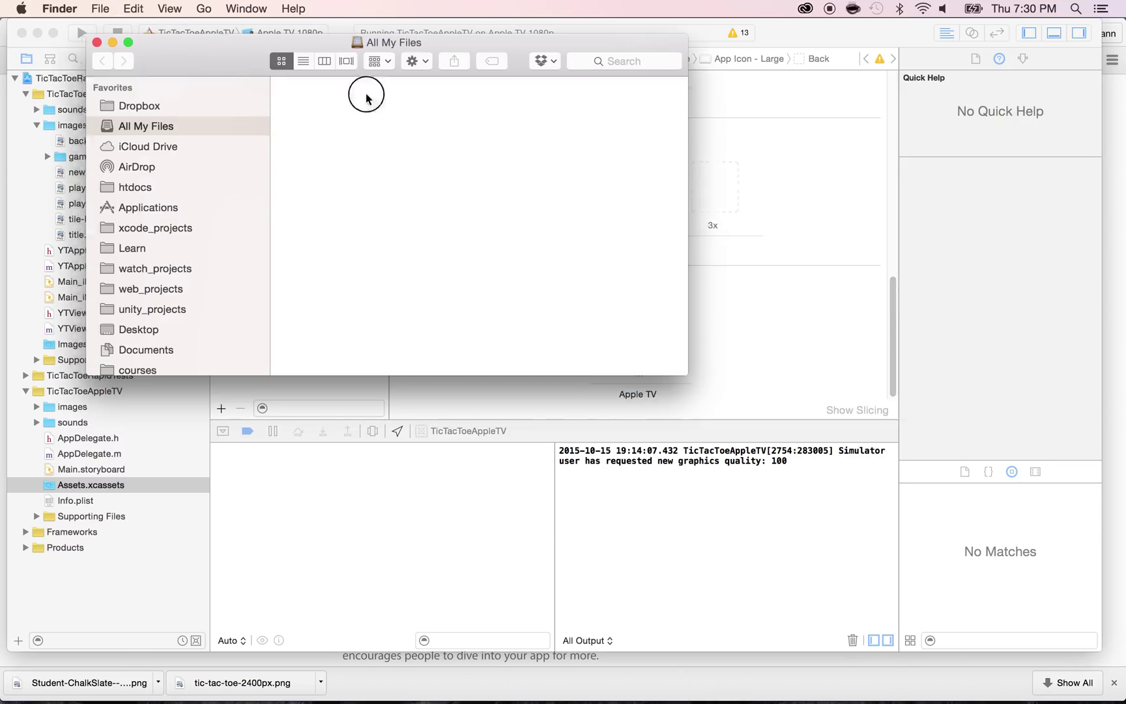
drag(365, 96, 772, 217)
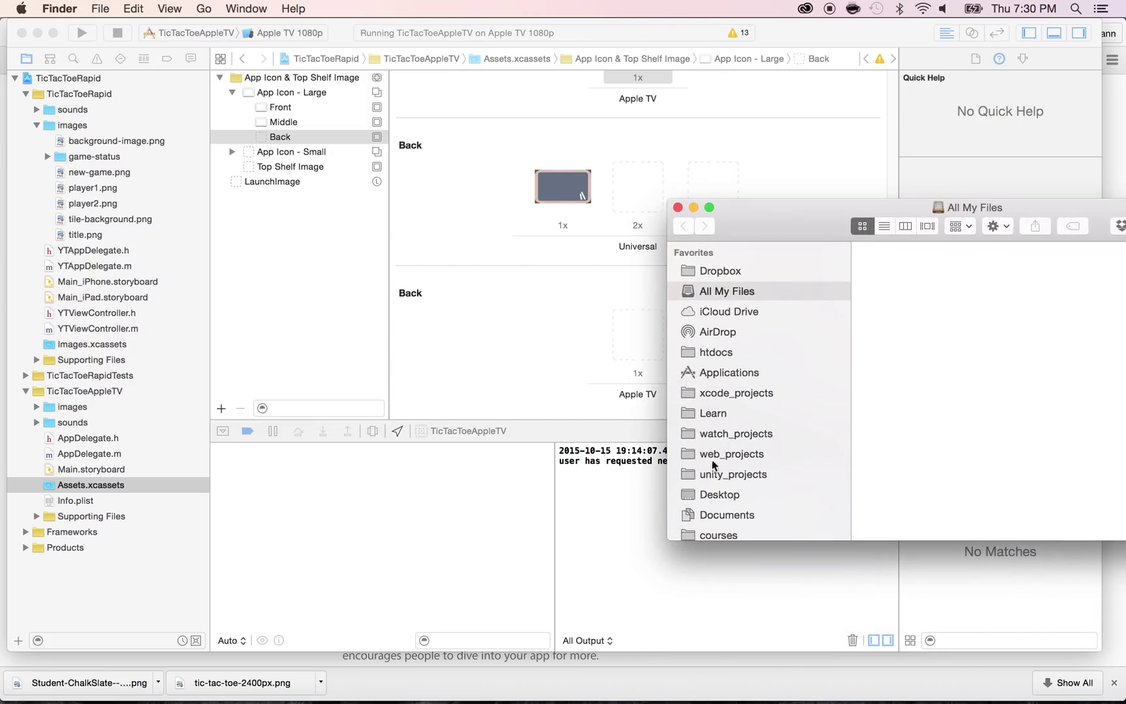
click(712, 495)
click(893, 274)
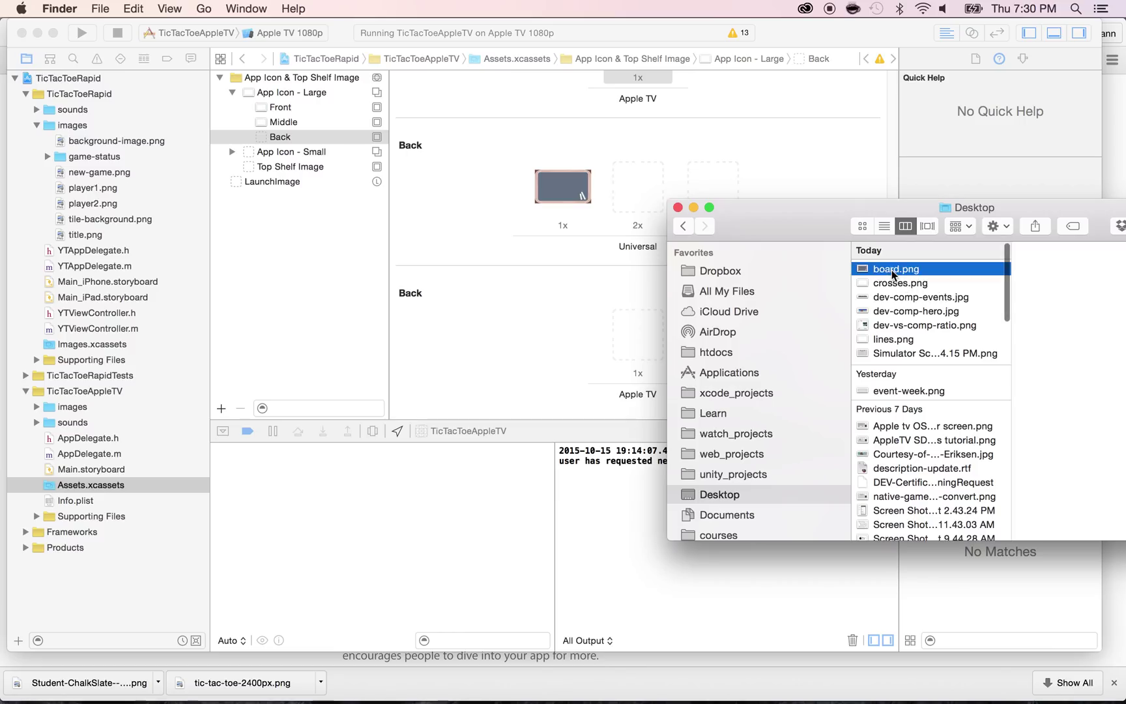
drag(893, 273, 650, 344)
scroll(593, 329, up, 10)
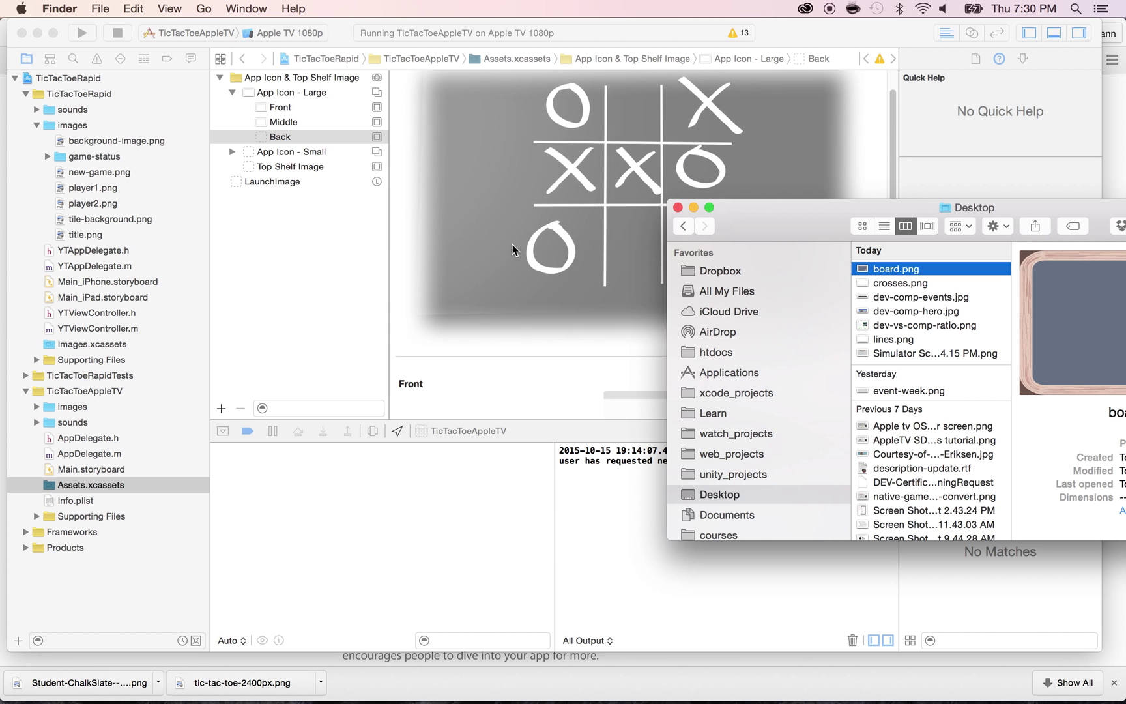
Clear the board image from the extra Universal Back image set and delete that set.
click(513, 347)
scroll(513, 346, down, 5)
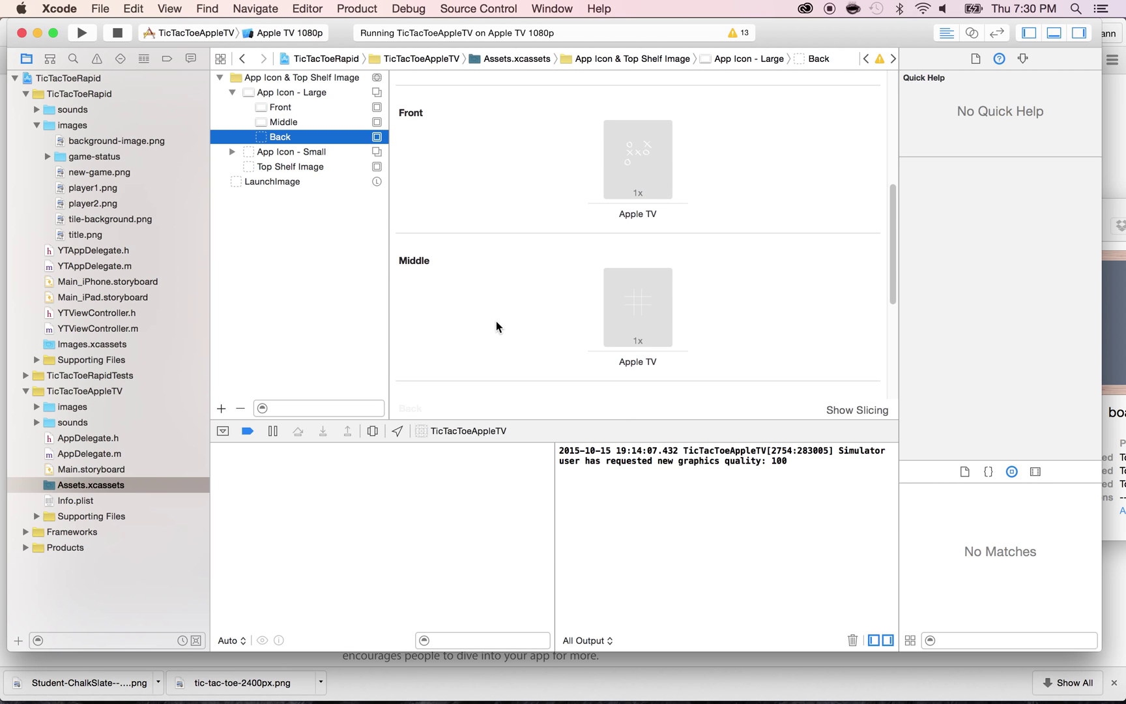
click(287, 137)
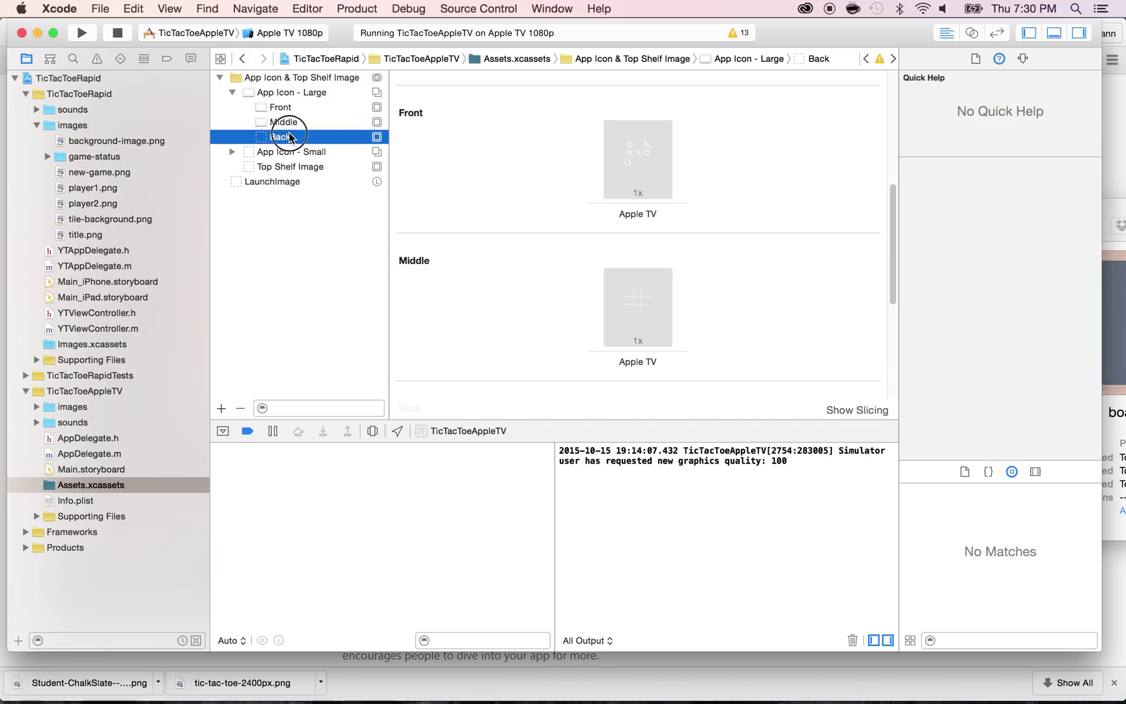
scroll(552, 229, down, 5)
click(553, 227)
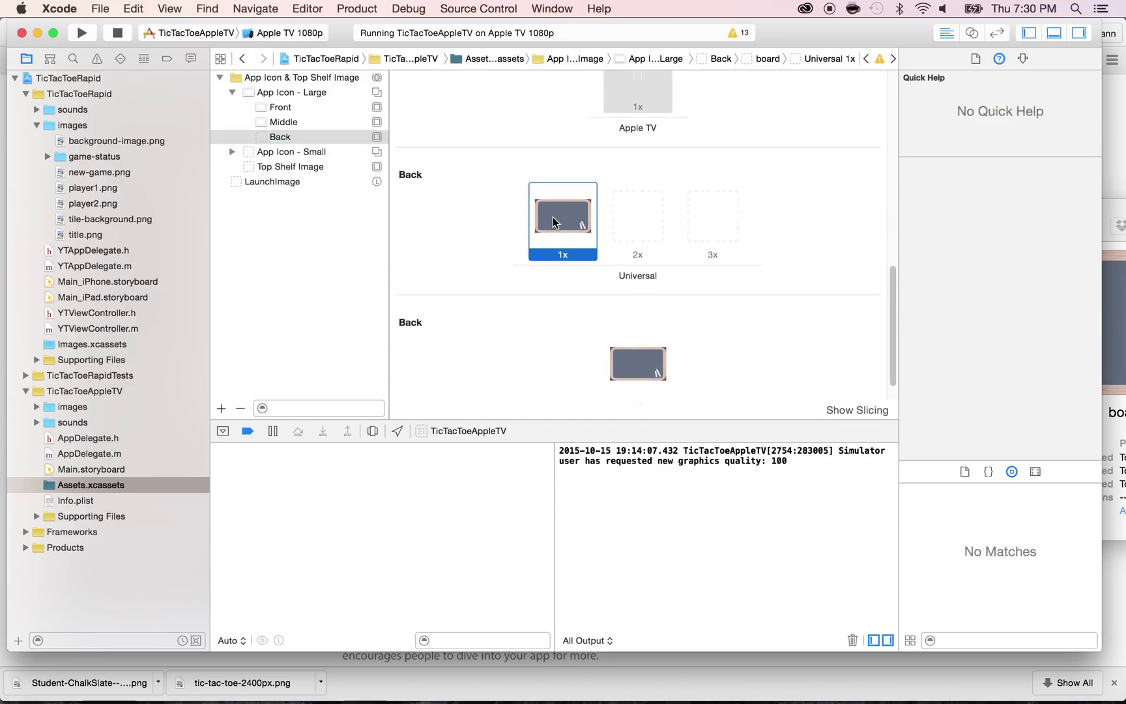
key(Delete)
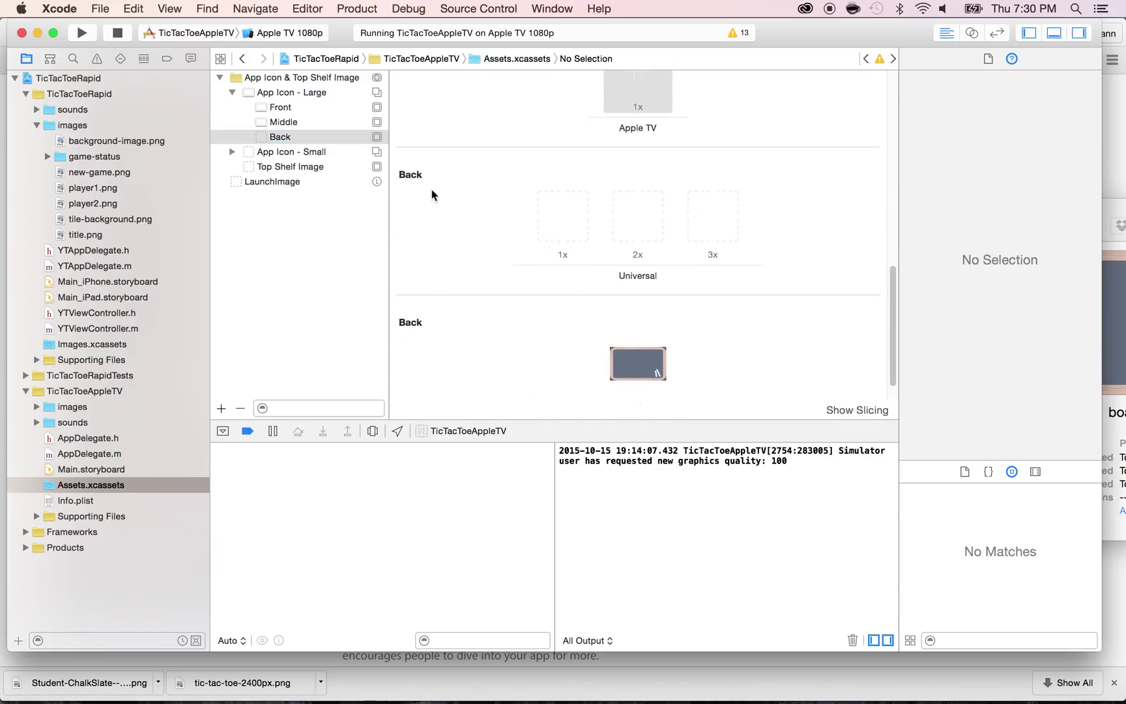
click(571, 221)
click(404, 178)
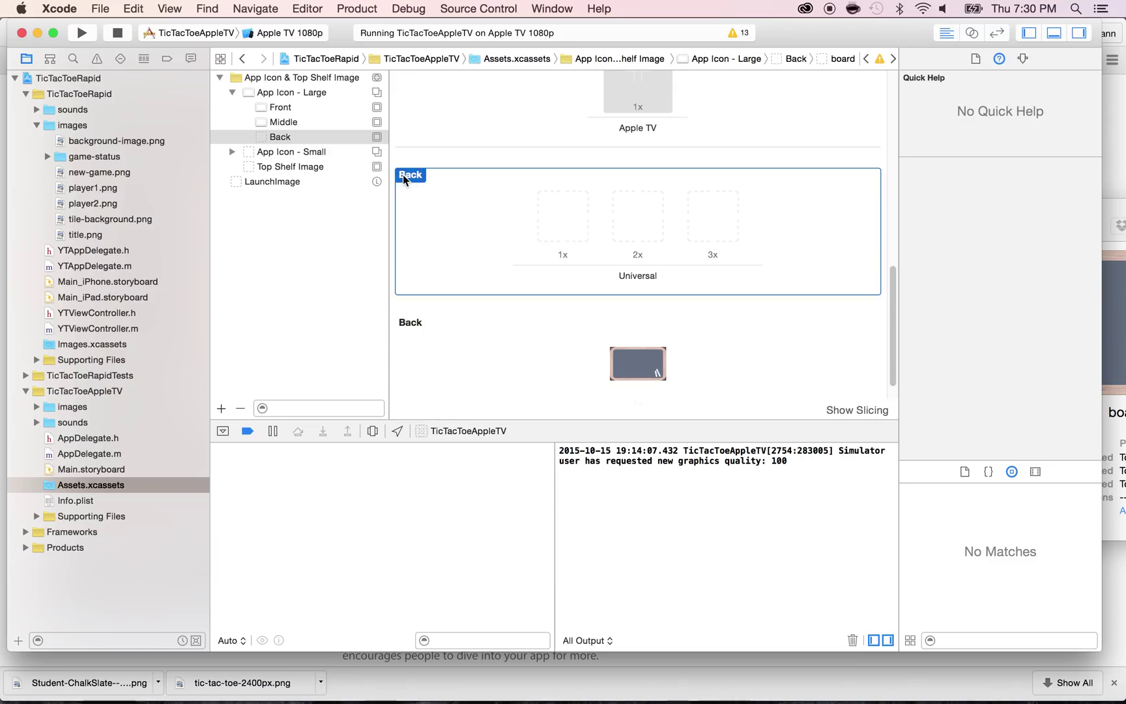
key(Delete)
scroll(473, 217, up, 10)
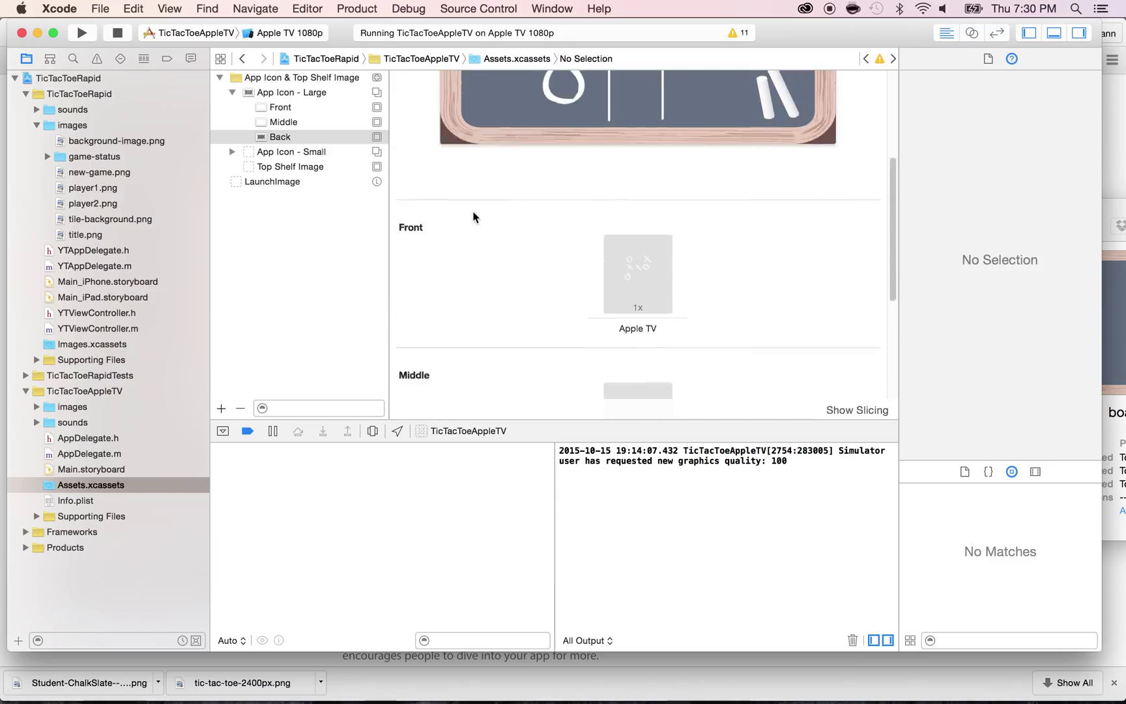